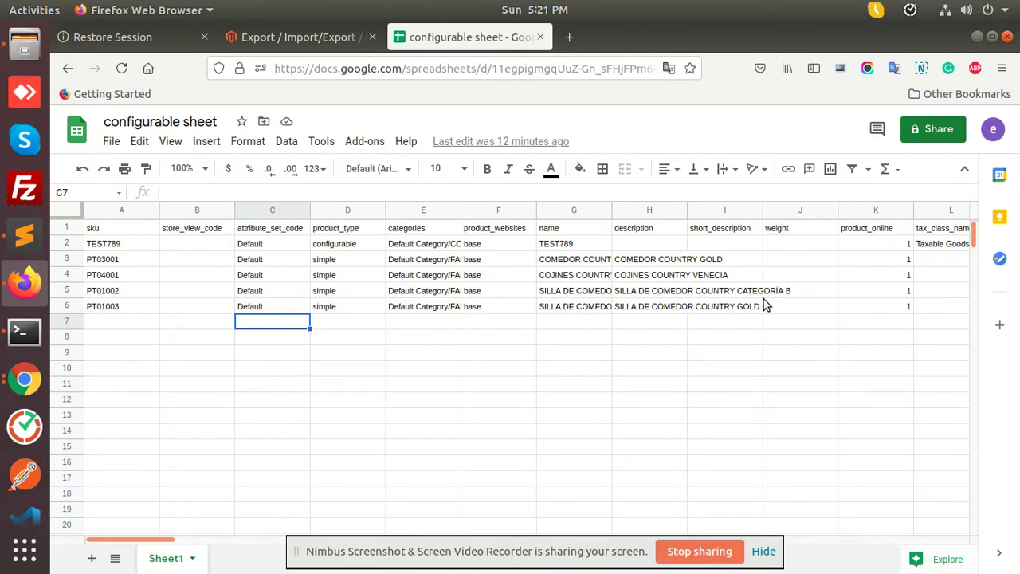
- Review the TEST789 configurable product row and the simple product rows beneath it
{"action": "left_click", "coordinate": [565, 279]}
{"action": "left_click", "coordinate": [626, 309]}
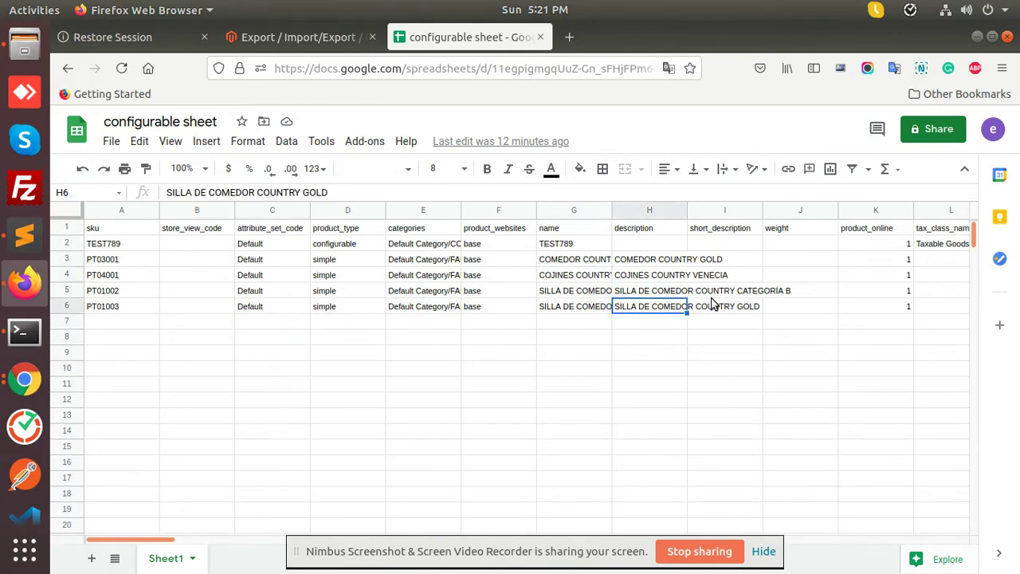
{"action": "left_click", "coordinate": [713, 295]}
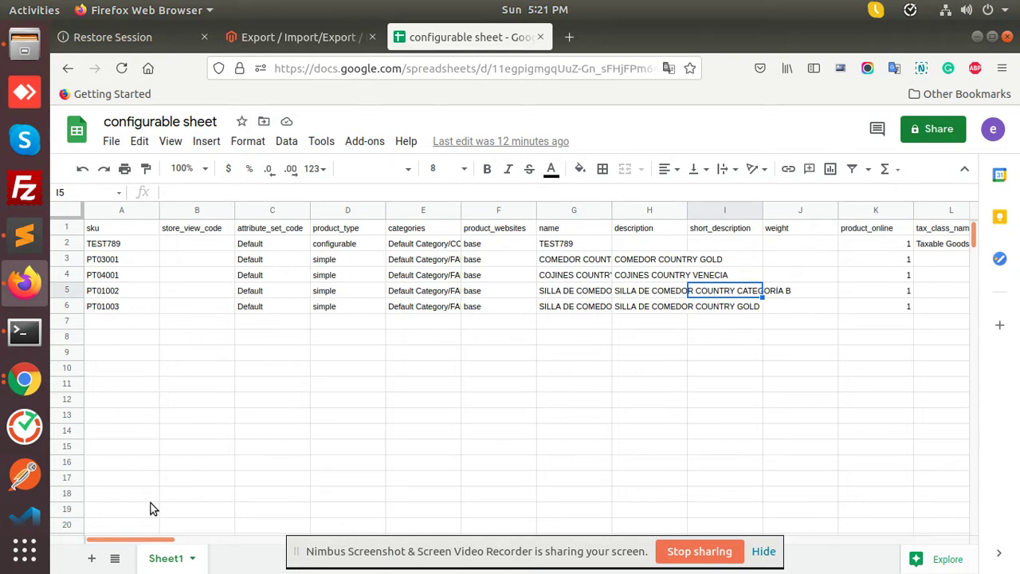
{"action": "left_click", "coordinate": [127, 255]}
{"action": "left_click", "coordinate": [331, 247]}
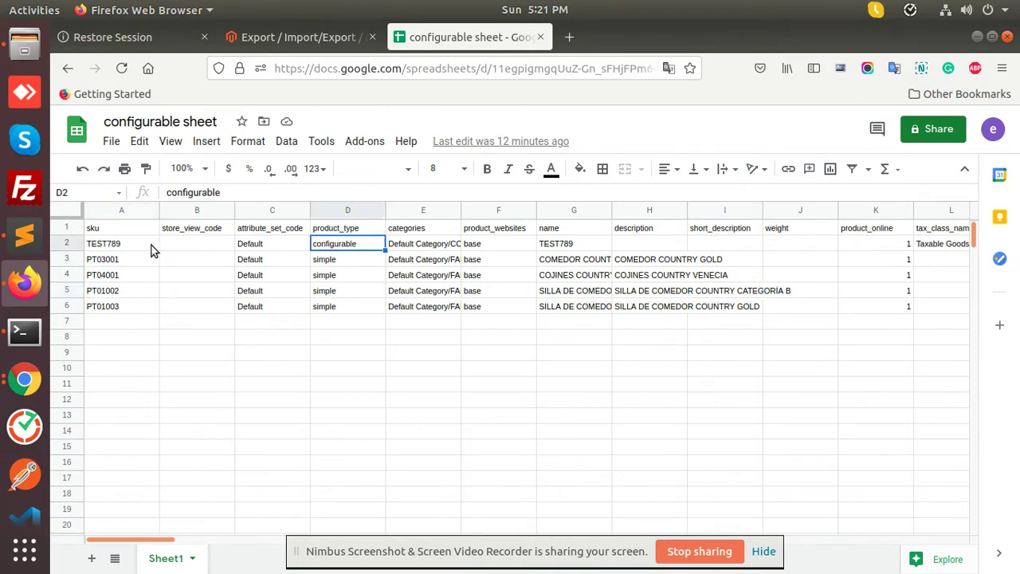
{"action": "left_click", "coordinate": [67, 243]}
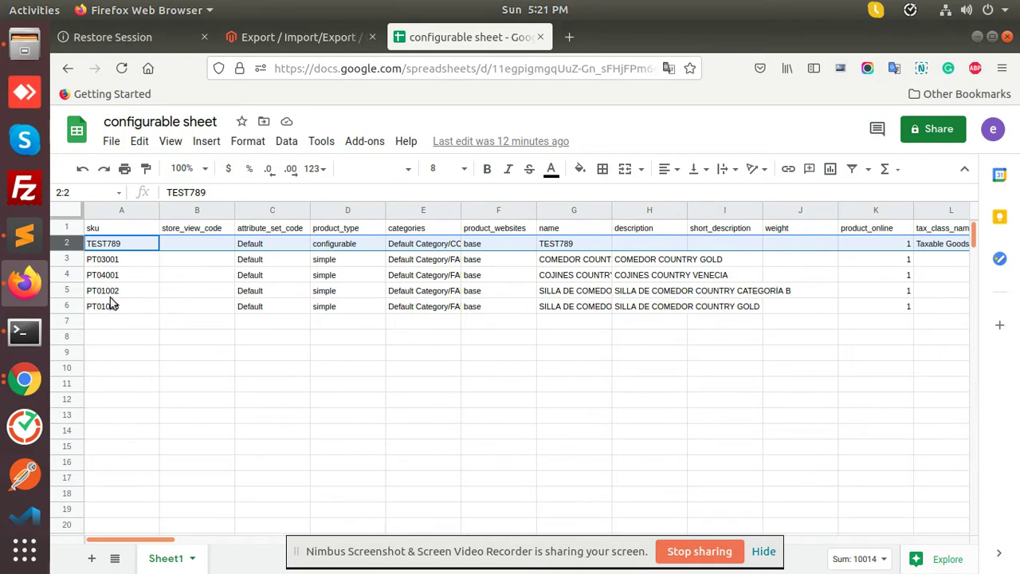
{"action": "left_click", "coordinate": [115, 263]}
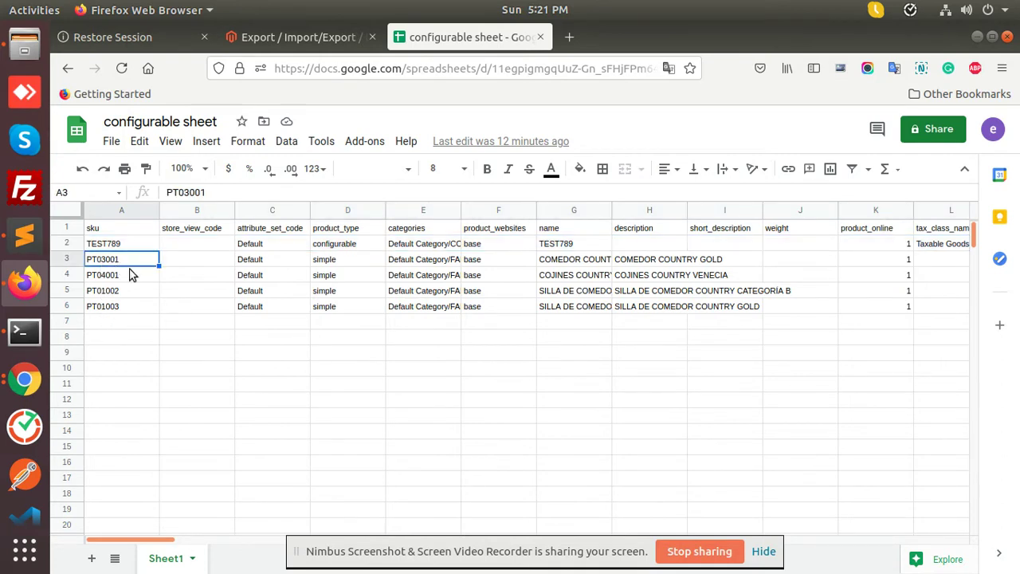
- Examine the additional_attributes values of the configurable product and the simple products
{"action": "left_click_drag", "start_coordinate": [131, 546], "coordinate": [584, 524]}
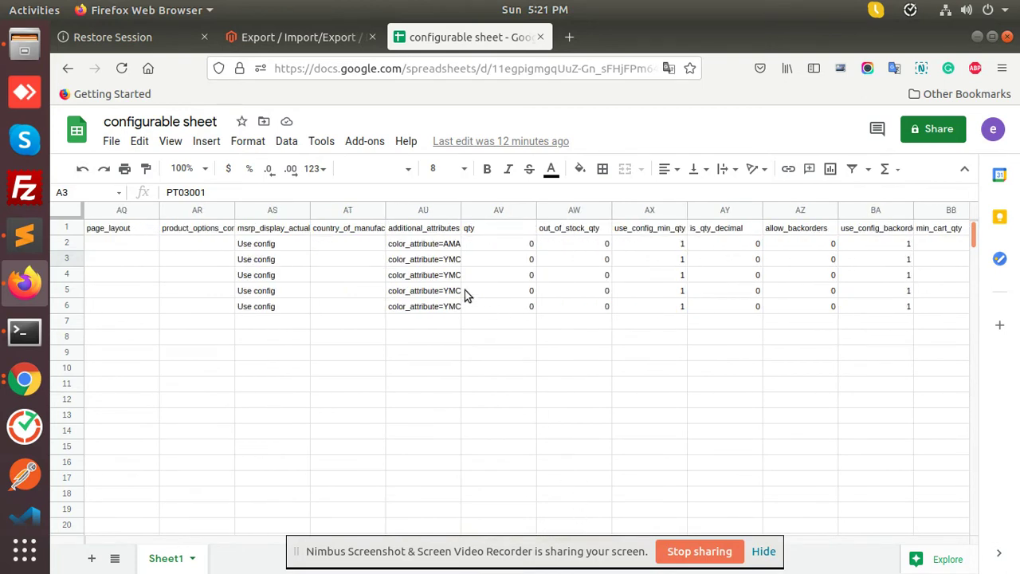
{"action": "left_click", "coordinate": [430, 244]}
{"action": "triple_click", "coordinate": [431, 244]}
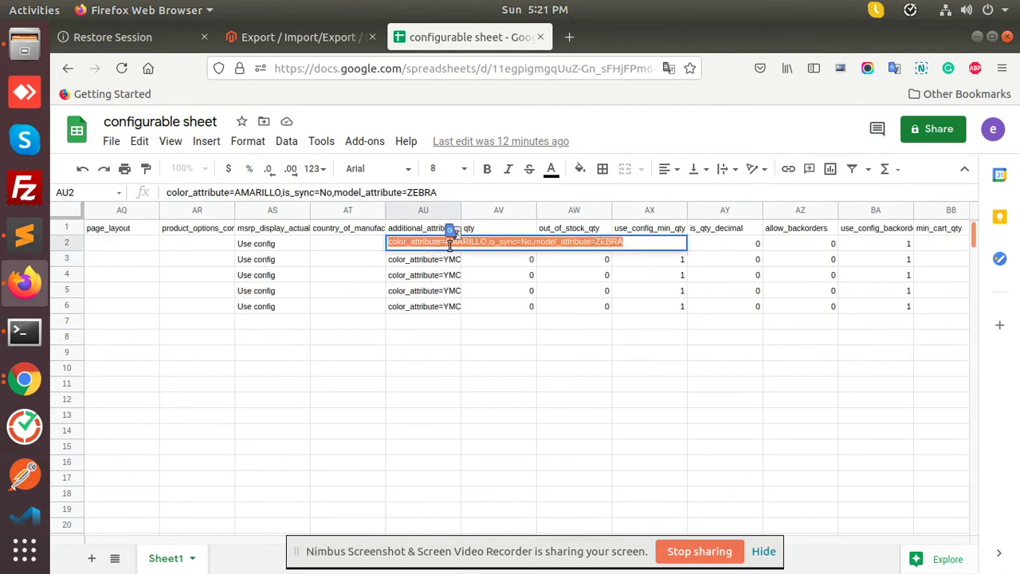
{"action": "left_click", "coordinate": [403, 274]}
{"action": "left_click", "coordinate": [408, 291]}
{"action": "left_click", "coordinate": [410, 305]}
{"action": "double_click", "coordinate": [406, 308]}
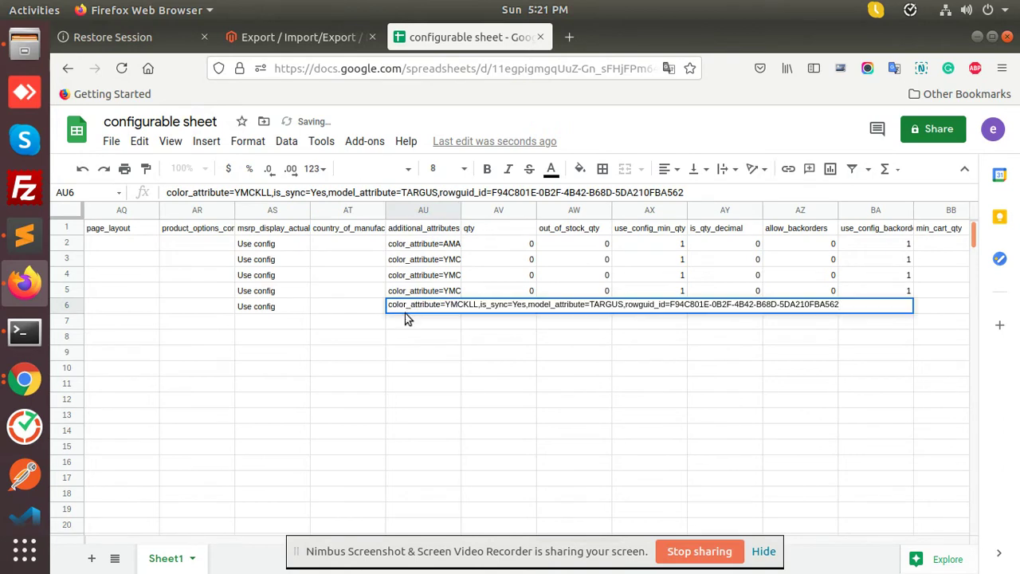
{"action": "scroll", "coordinate": [228, 545], "scroll_direction": "left", "scroll_amount": 10}
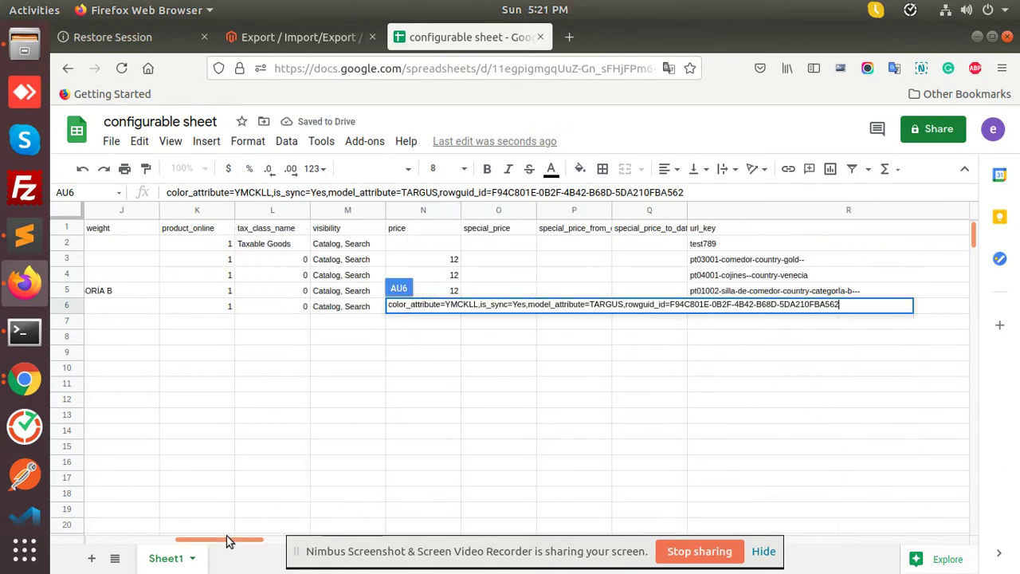
{"action": "left_click_drag", "start_coordinate": [221, 542], "coordinate": [107, 519]}
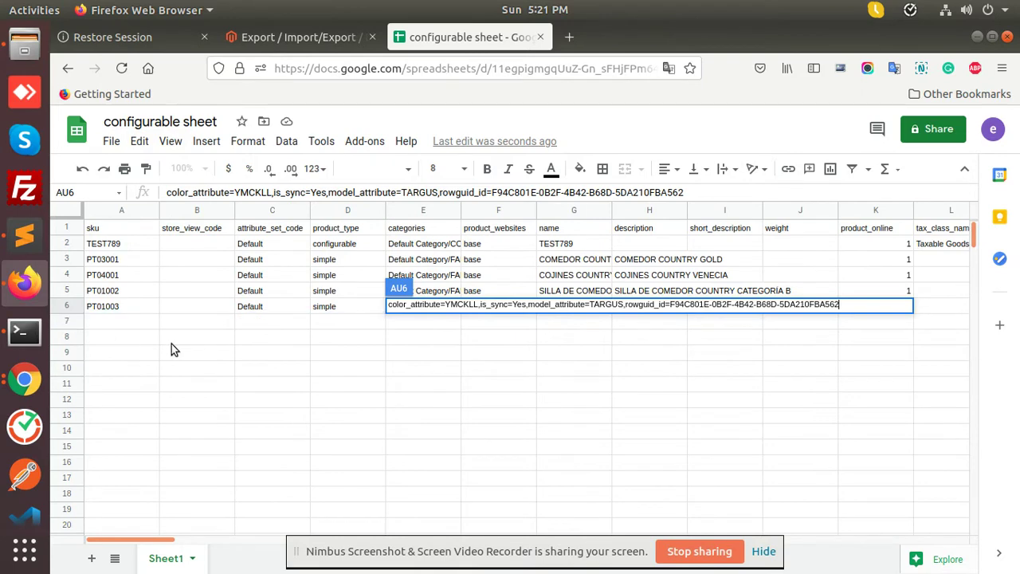
- Append ",colorproduct=GREEN,size=M" to the additional_attributes of product PT01003 and copy the colorproduct and size pairs
{"action": "left_click", "coordinate": [80, 306]}
{"action": "left_click_drag", "start_coordinate": [146, 540], "coordinate": [588, 513]}
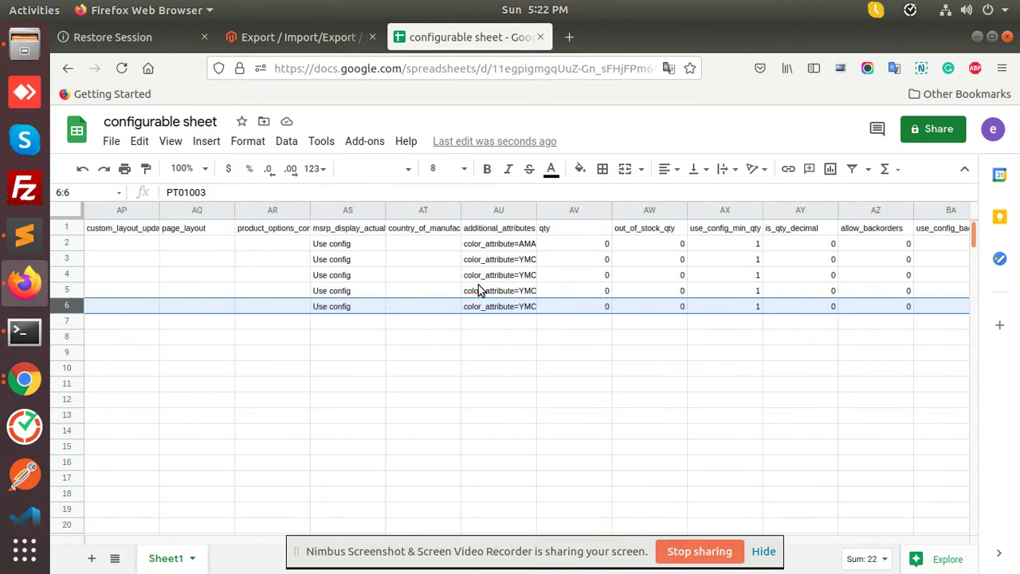
{"action": "left_click", "coordinate": [483, 311]}
{"action": "double_click", "coordinate": [484, 309]}
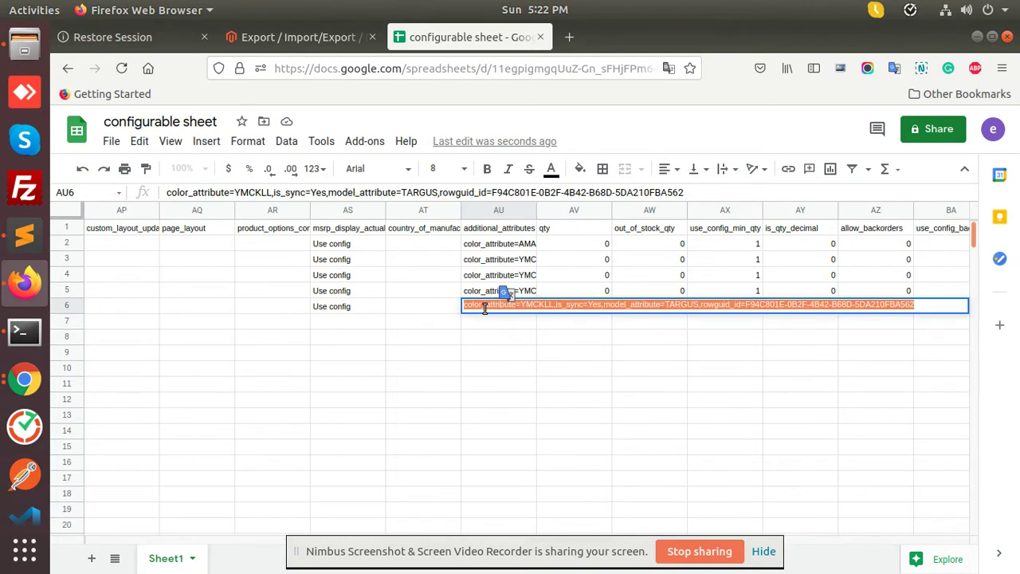
{"action": "left_click", "coordinate": [552, 305]}
{"action": "left_click", "coordinate": [574, 306]}
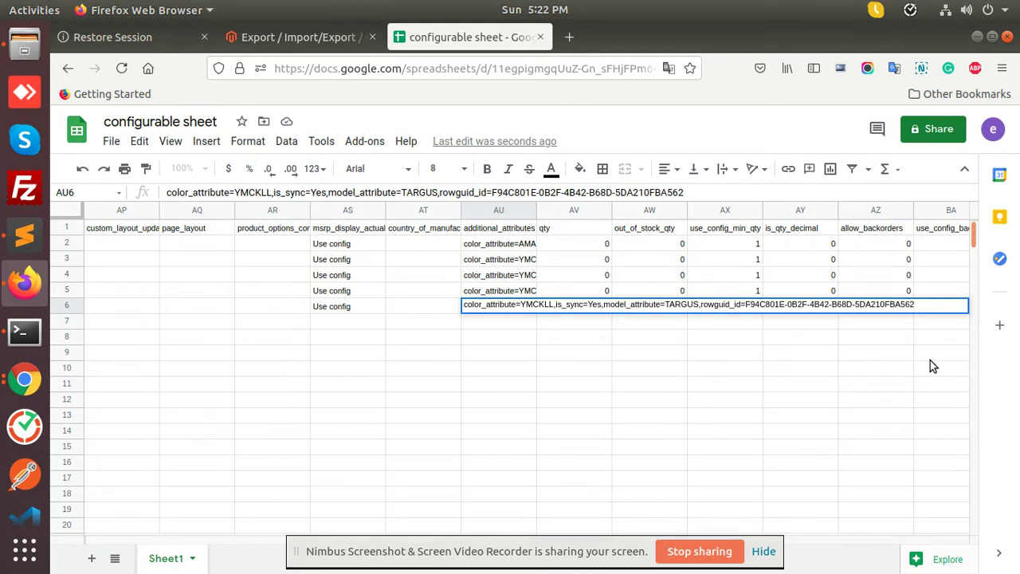
{"action": "type", "text": ",colorproduct"}
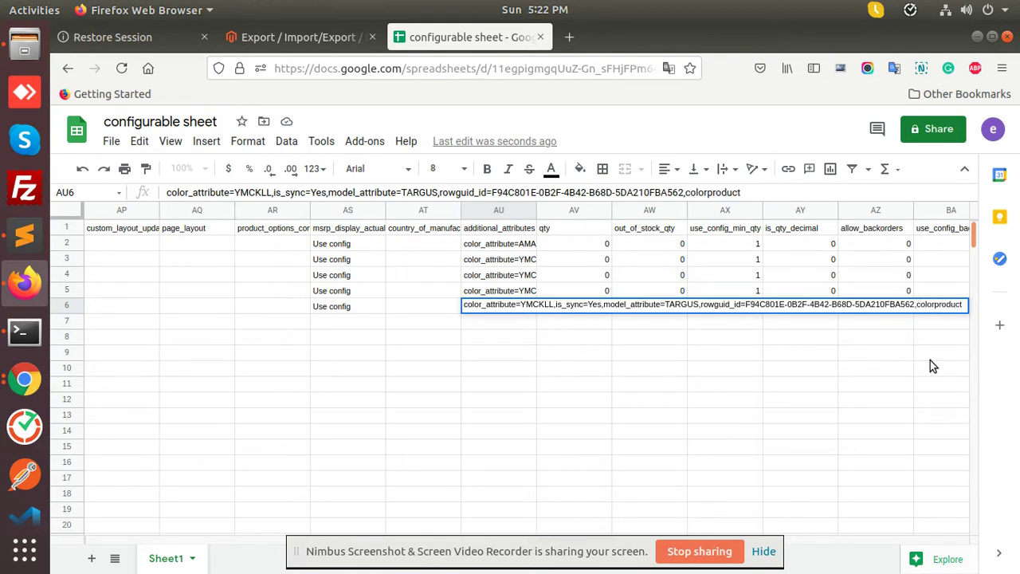
{"action": "type", "text": "=GREEN"}
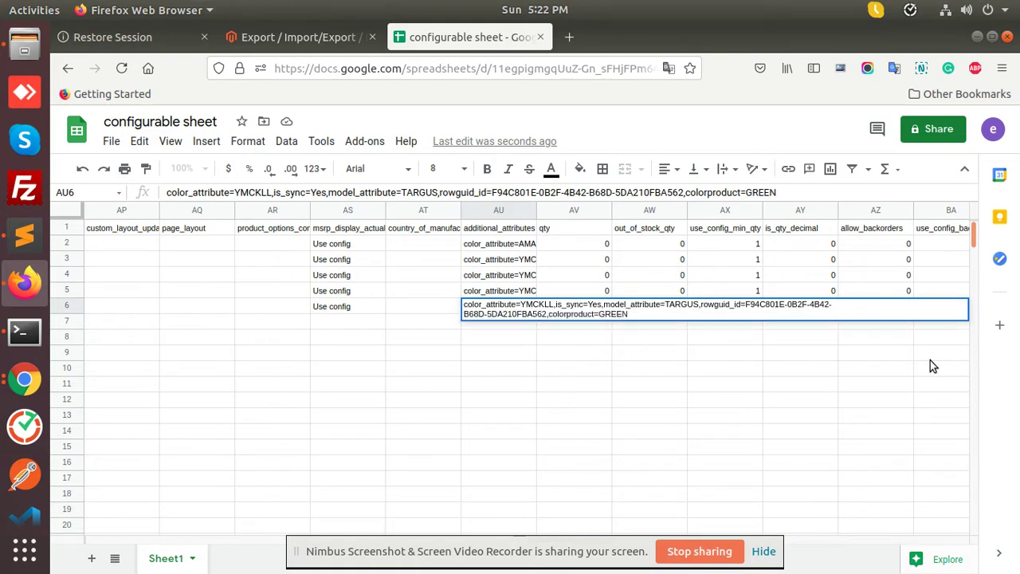
{"action": "type", "text": ",size=M"}
{"action": "left_click_drag", "start_coordinate": [553, 314], "coordinate": [681, 316]}
{"action": "key", "text": "ctrl+c"}
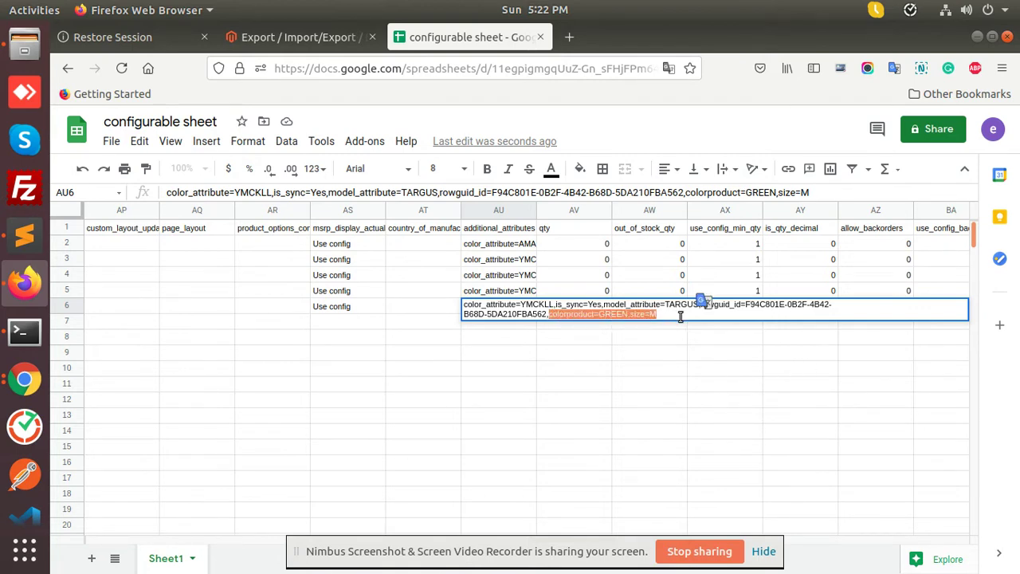
{"action": "left_click", "coordinate": [585, 358]}
- Append the copied attribute pairs to PT01002's additional_attributes, changed to colorproduct=RED,size=XL
{"action": "double_click", "coordinate": [508, 291]}
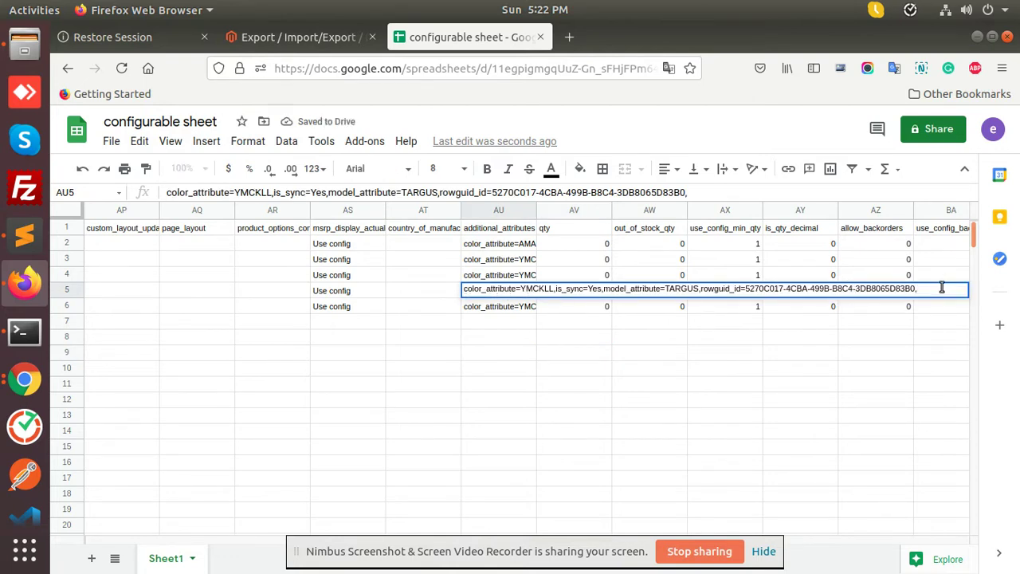
{"action": "key", "text": "ctrl+v"}
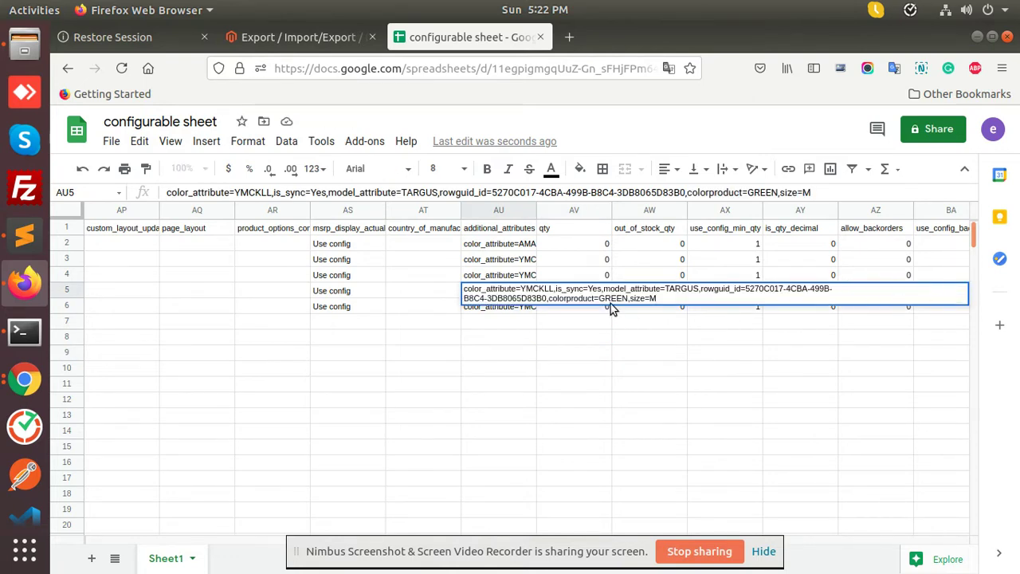
{"action": "double_click", "coordinate": [612, 298]}
{"action": "type", "text": "RED"}
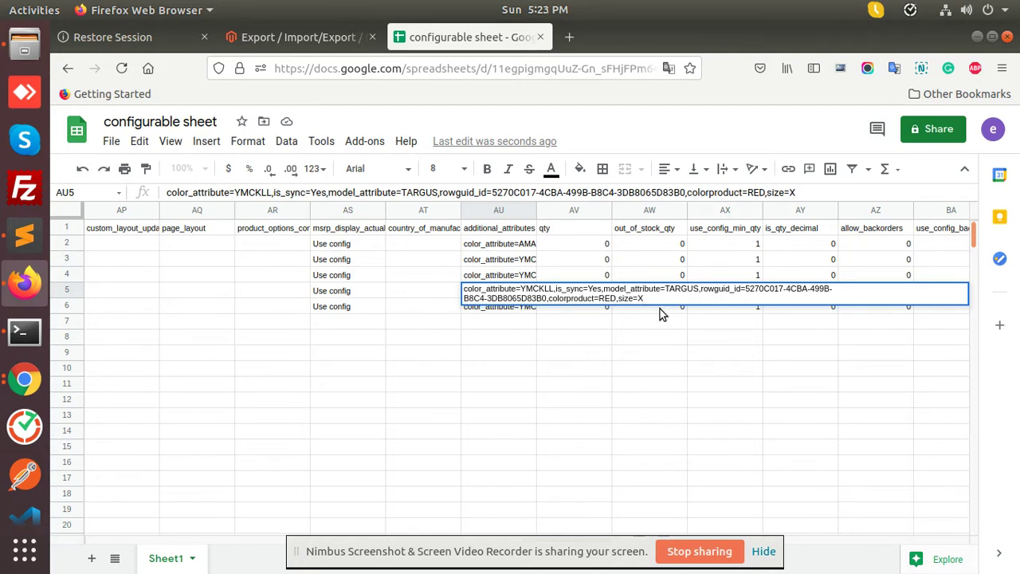
{"action": "left_click", "coordinate": [545, 320]}
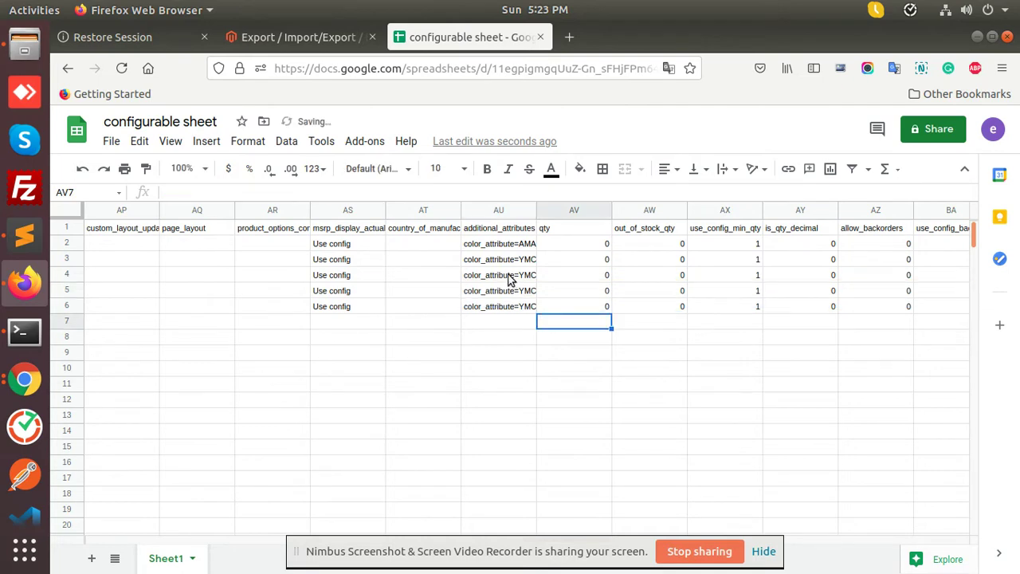
- Add the copied attribute pairs to PT04001's additional_attributes, changed to colorproduct=BLUE,size=S
{"action": "double_click", "coordinate": [509, 274]}
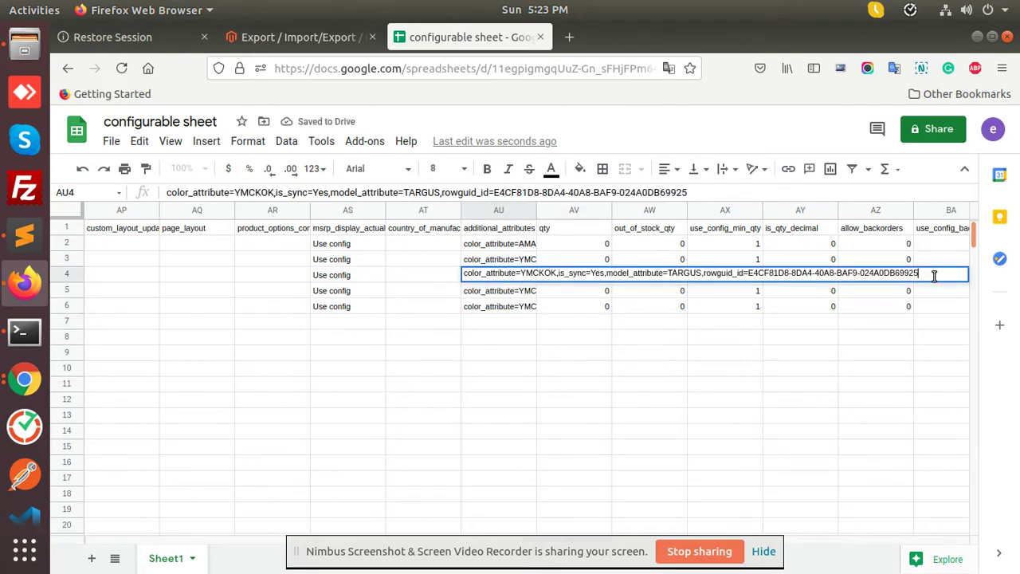
{"action": "type", "text": ","}
{"action": "key", "text": "ctrl+v"}
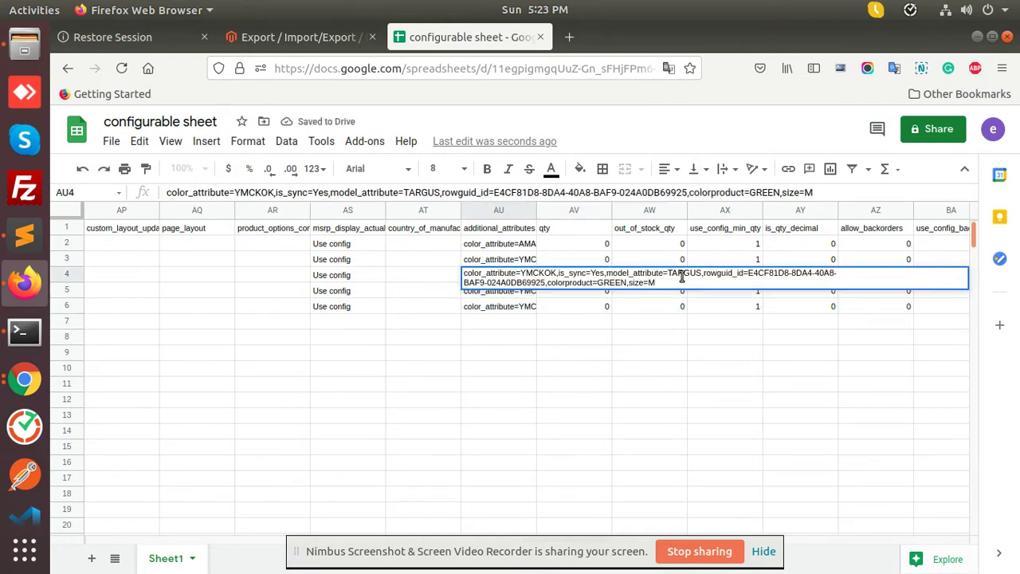
{"action": "double_click", "coordinate": [619, 282]}
{"action": "type", "text": "blue"}
{"action": "key", "text": "BackSpace"}
{"action": "key", "text": "BackSpace"}
{"action": "key", "text": "BackSpace"}
{"action": "key", "text": "BackSpace"}
{"action": "type", "text": "BLUE"}
{"action": "left_click", "coordinate": [655, 282]}
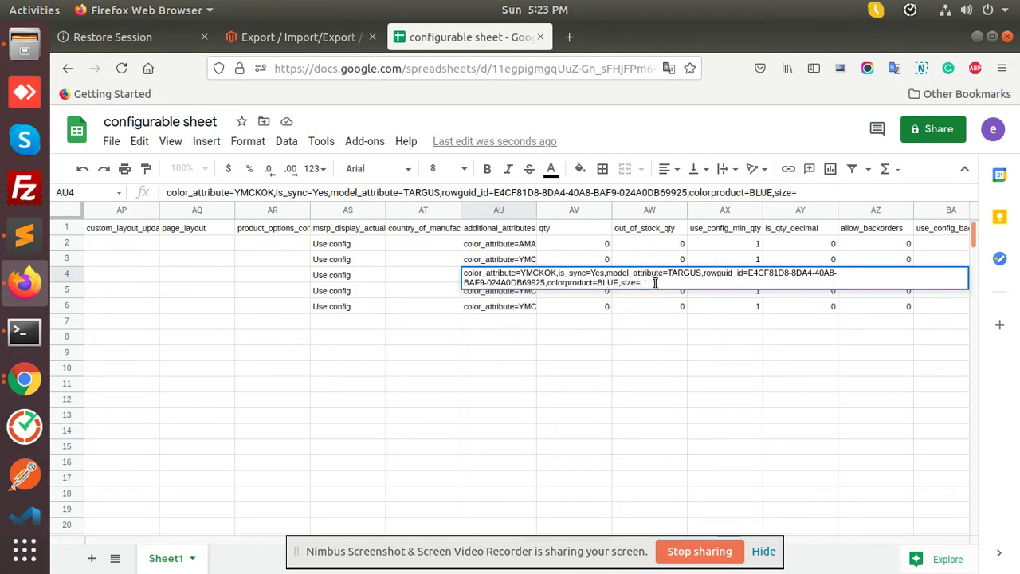
{"action": "left_click", "coordinate": [572, 338]}
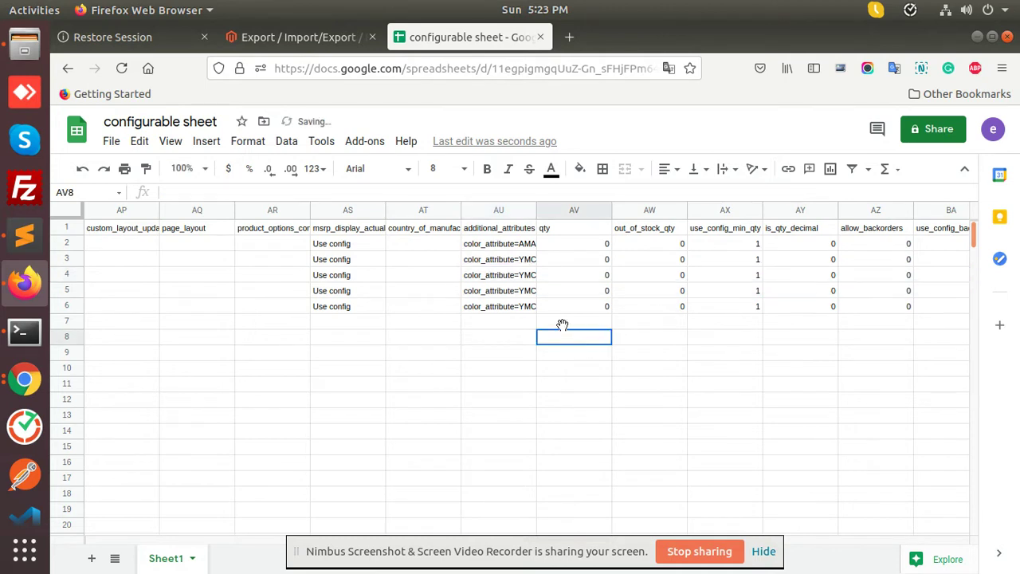
- Extend PT03001's additional_attributes with the copied pairs, changed to colorproduct=WHITE,size=L
{"action": "double_click", "coordinate": [511, 259]}
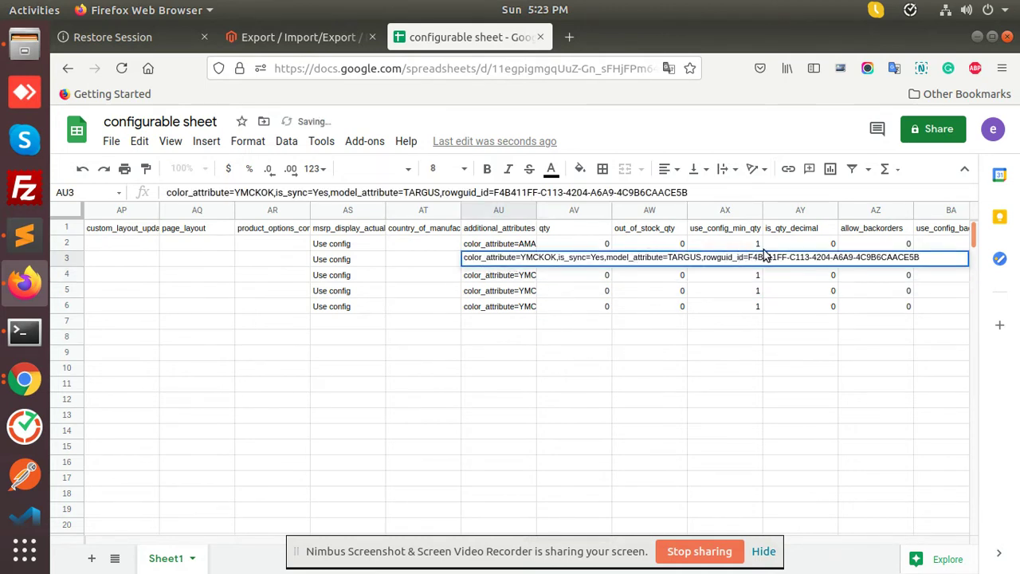
{"action": "left_click", "coordinate": [923, 259]}
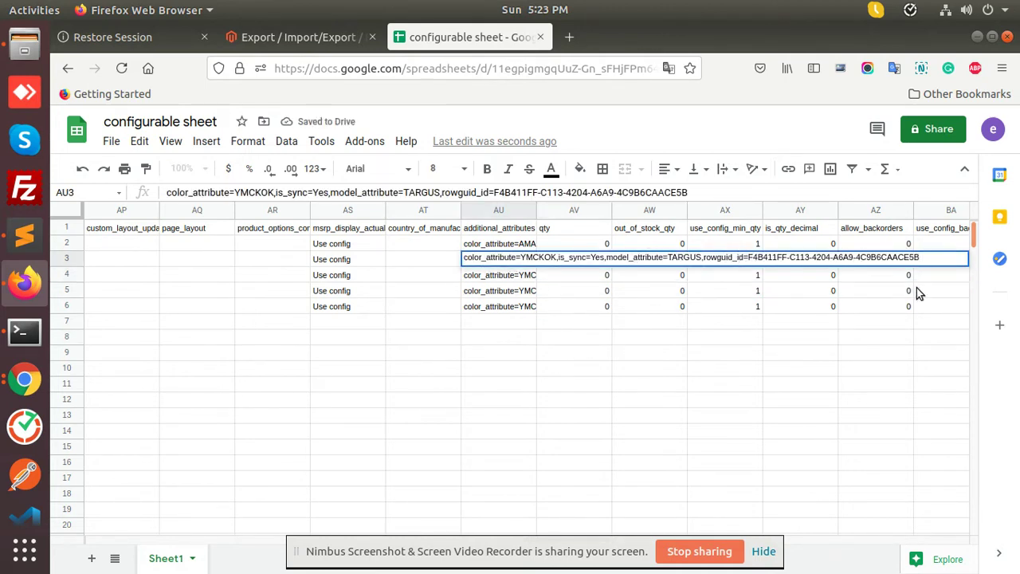
{"action": "key", "text": "ctrl+v"}
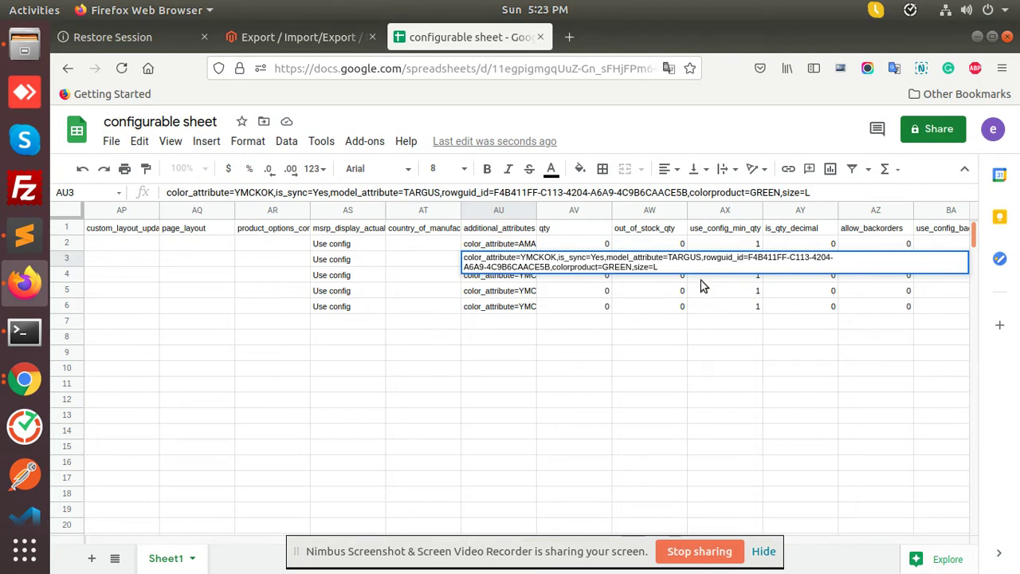
{"action": "double_click", "coordinate": [613, 267]}
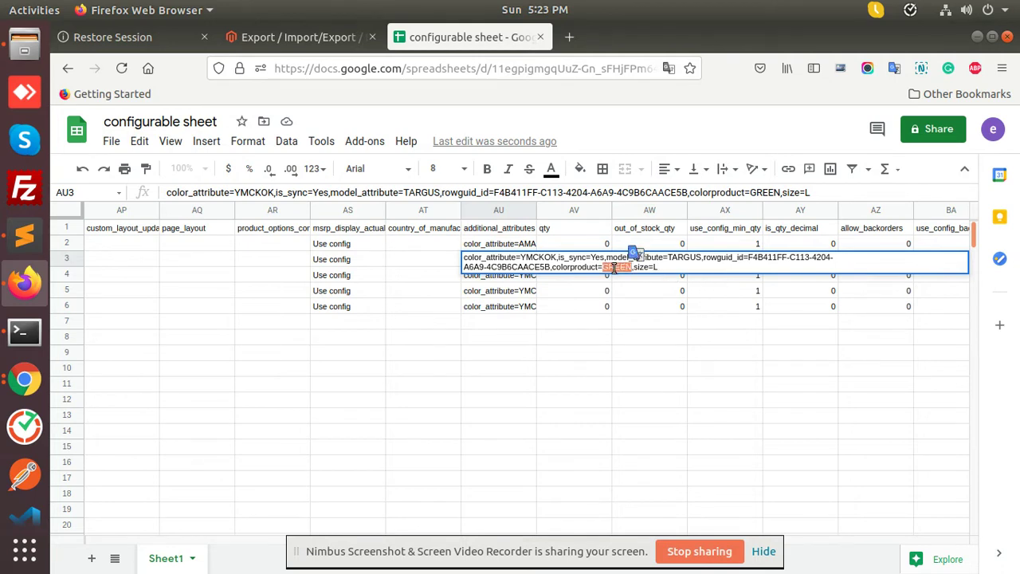
{"action": "type", "text": "WHITE"}
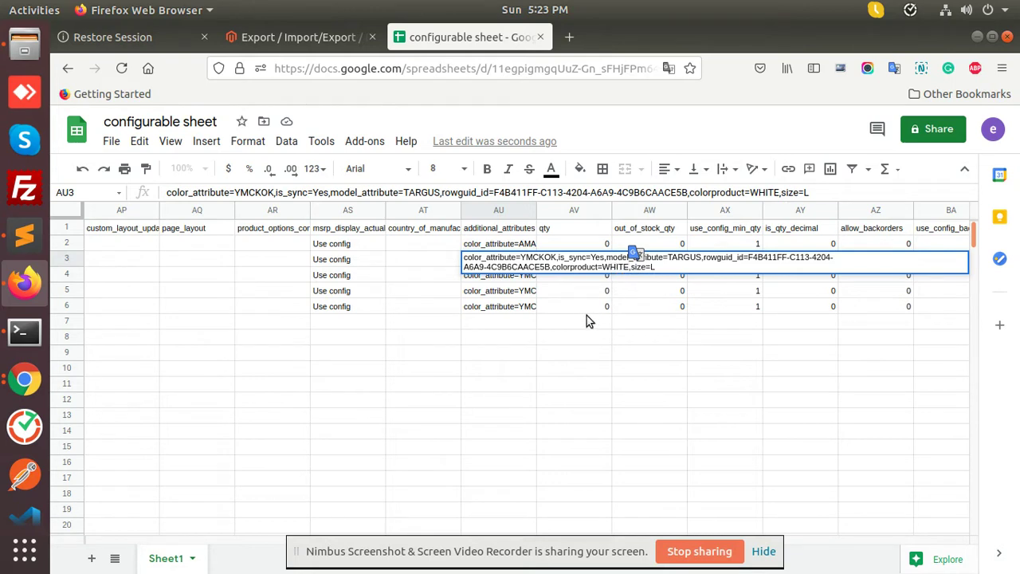
{"action": "left_click", "coordinate": [593, 320]}
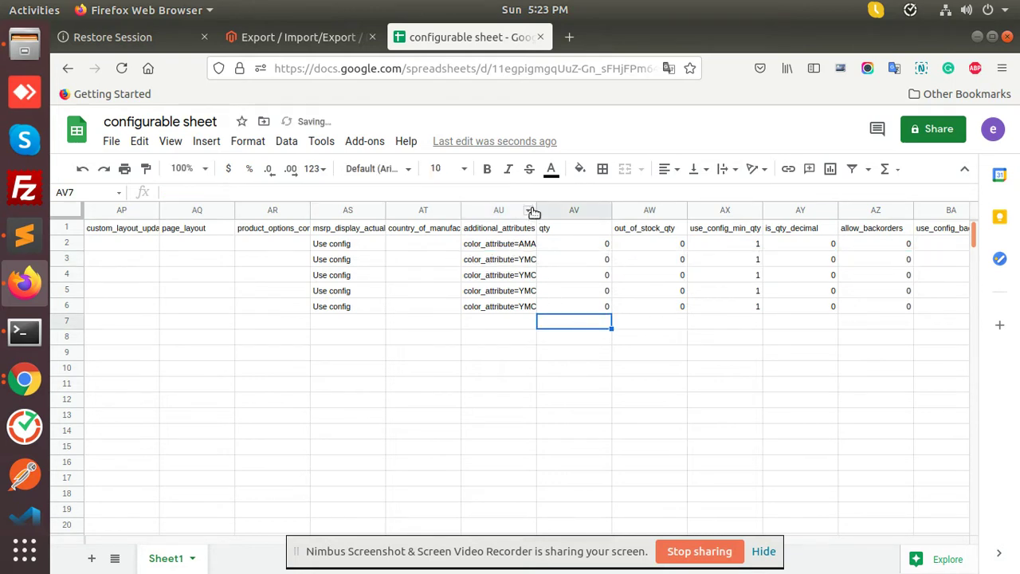
- Widen the additional_attributes column and wrap its text so the full values can be read
{"action": "left_click_drag", "start_coordinate": [533, 203], "coordinate": [664, 206]}
{"action": "left_click", "coordinate": [654, 210]}
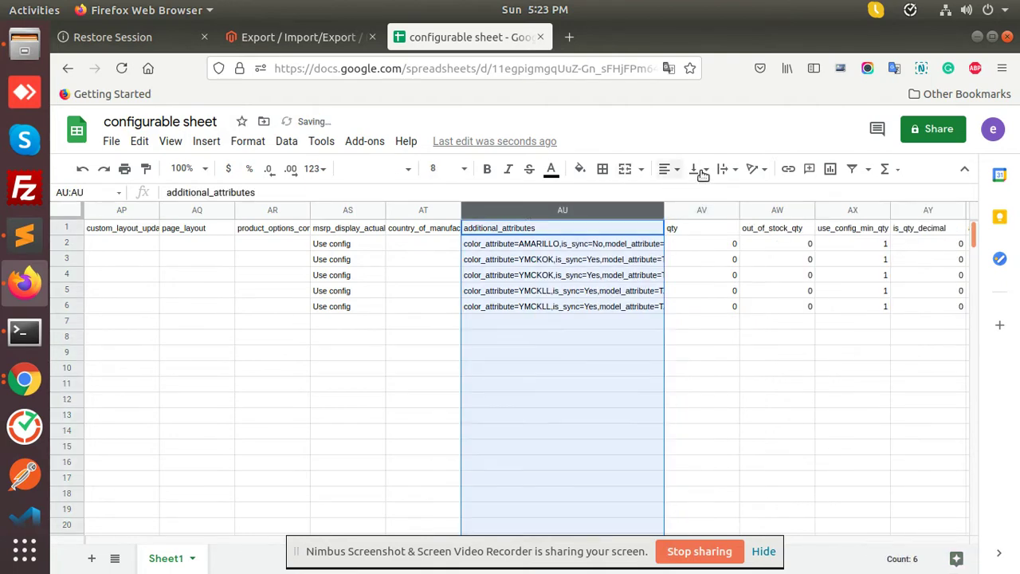
{"action": "left_click", "coordinate": [755, 169]}
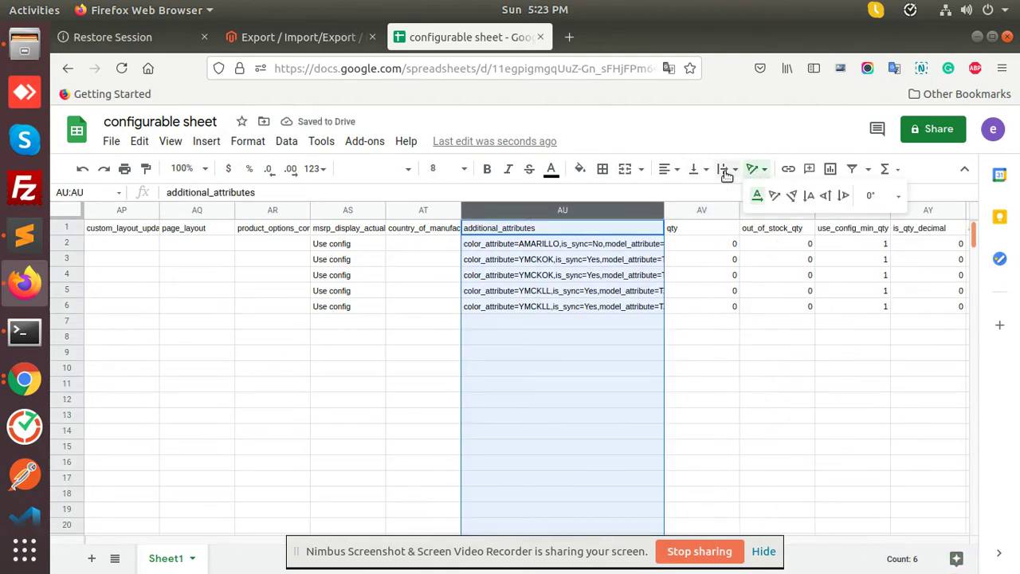
{"action": "left_click", "coordinate": [724, 169]}
{"action": "left_click", "coordinate": [748, 198]}
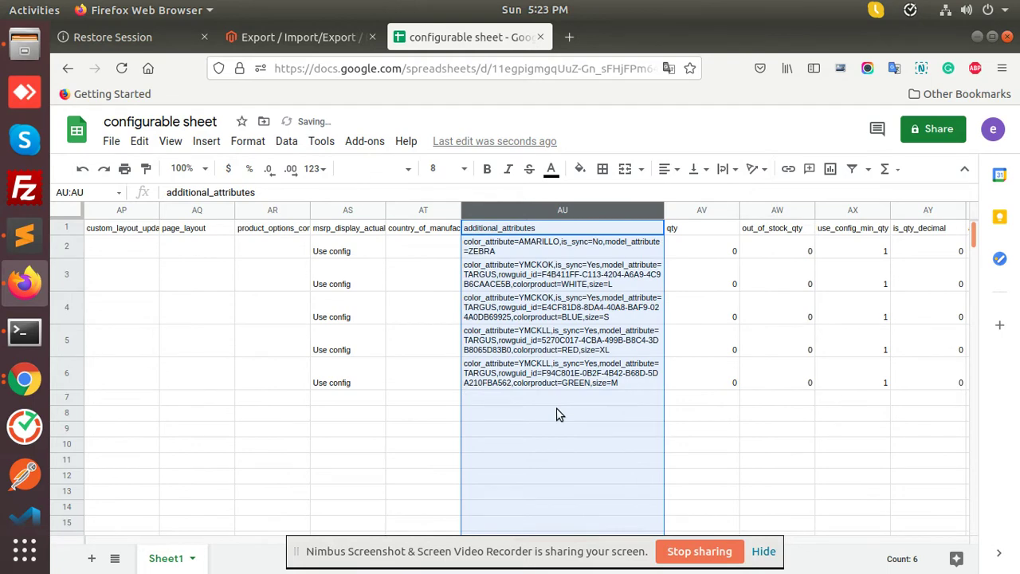
{"action": "left_click", "coordinate": [558, 414]}
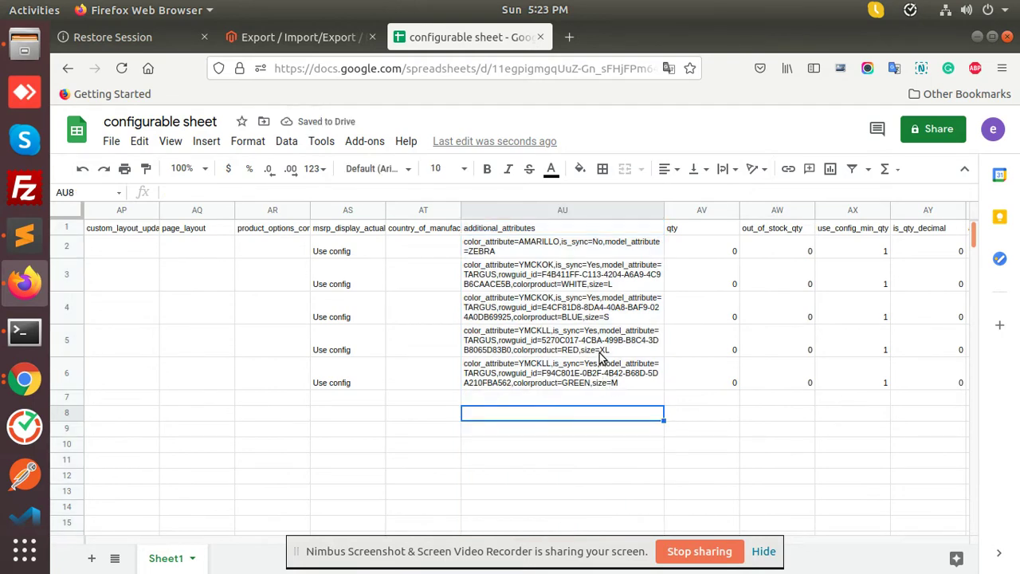
{"action": "left_click", "coordinate": [547, 257]}
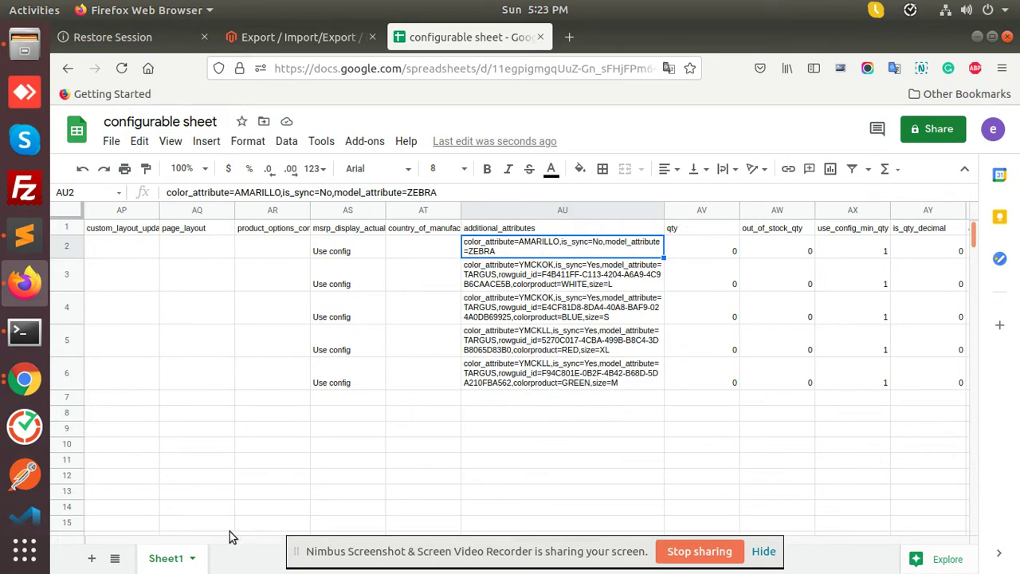
- Review the sku and product_type columns for the configurable product TEST789 and its simple products
{"action": "left_click", "coordinate": [857, 528]}
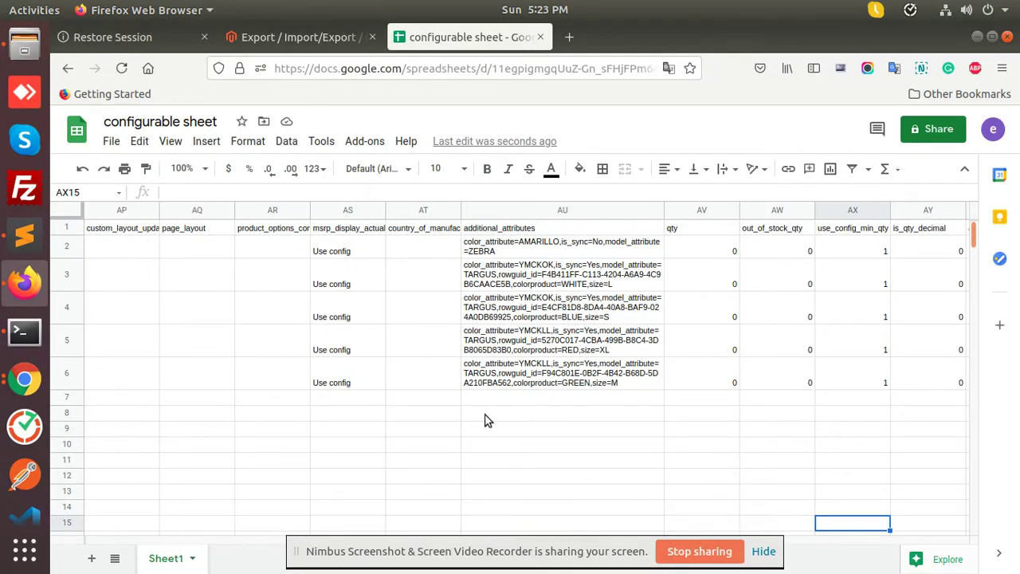
{"action": "left_click_drag", "start_coordinate": [357, 527], "coordinate": [123, 542]}
{"action": "scroll", "coordinate": [124, 541], "scroll_direction": "left", "scroll_amount": 15}
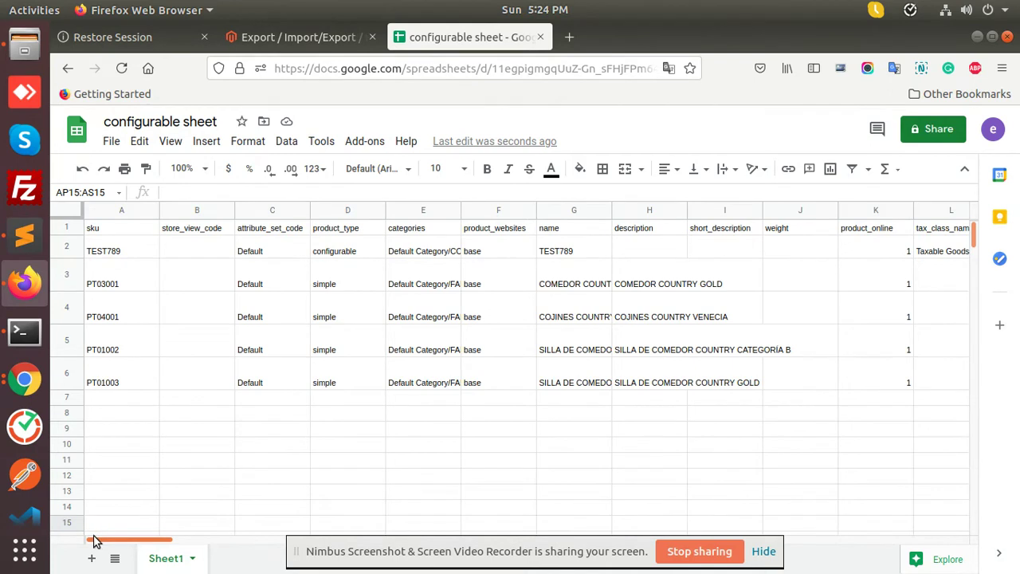
{"action": "left_click", "coordinate": [112, 263]}
{"action": "left_click", "coordinate": [313, 252]}
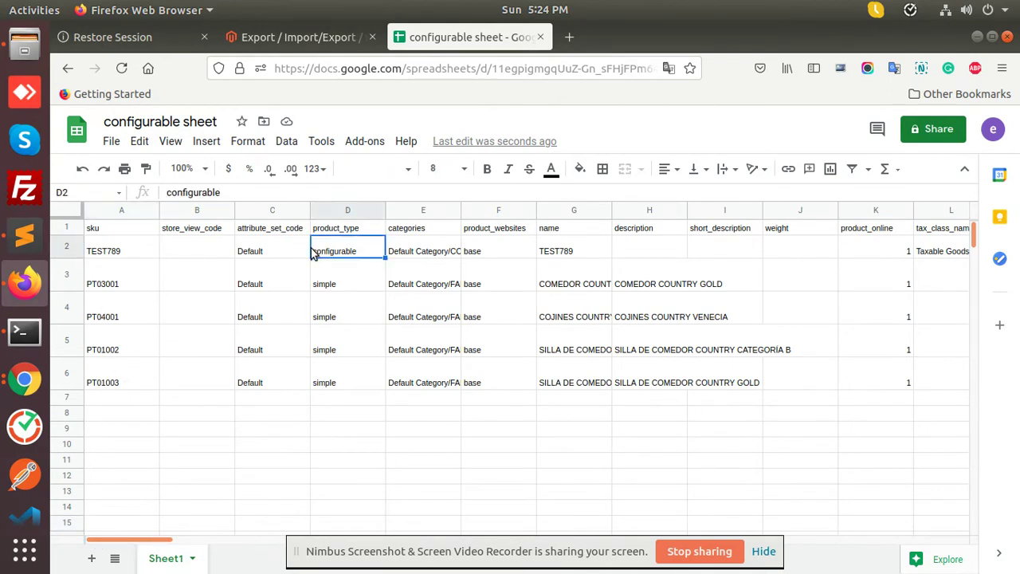
{"action": "left_click", "coordinate": [126, 249]}
{"action": "left_click", "coordinate": [124, 284]}
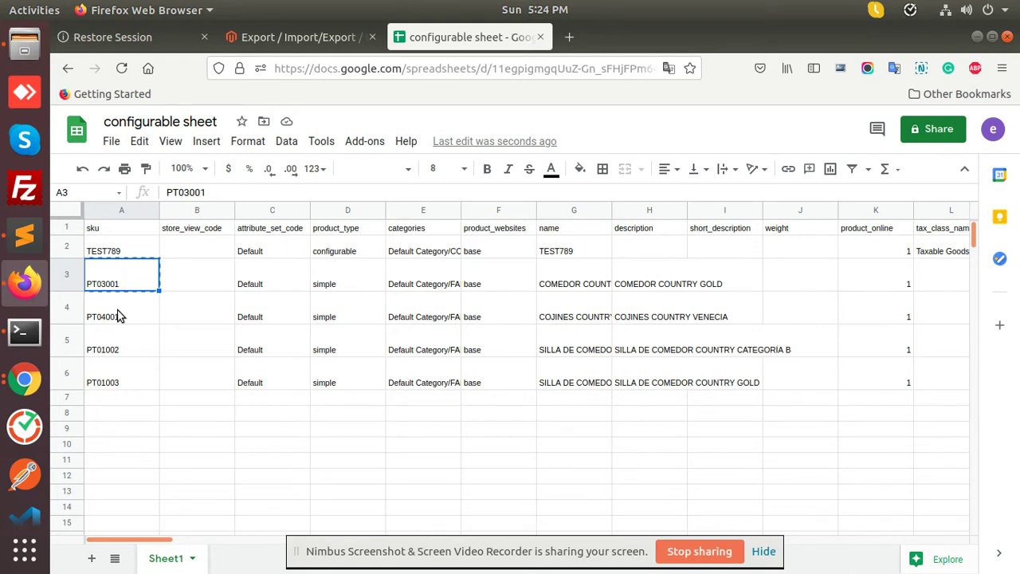
- Copy the full configurable variations string from cell CJ2 in the TEST789 row
{"action": "left_click_drag", "start_coordinate": [131, 540], "coordinate": [1010, 544]}
{"action": "double_click", "coordinate": [787, 245]}
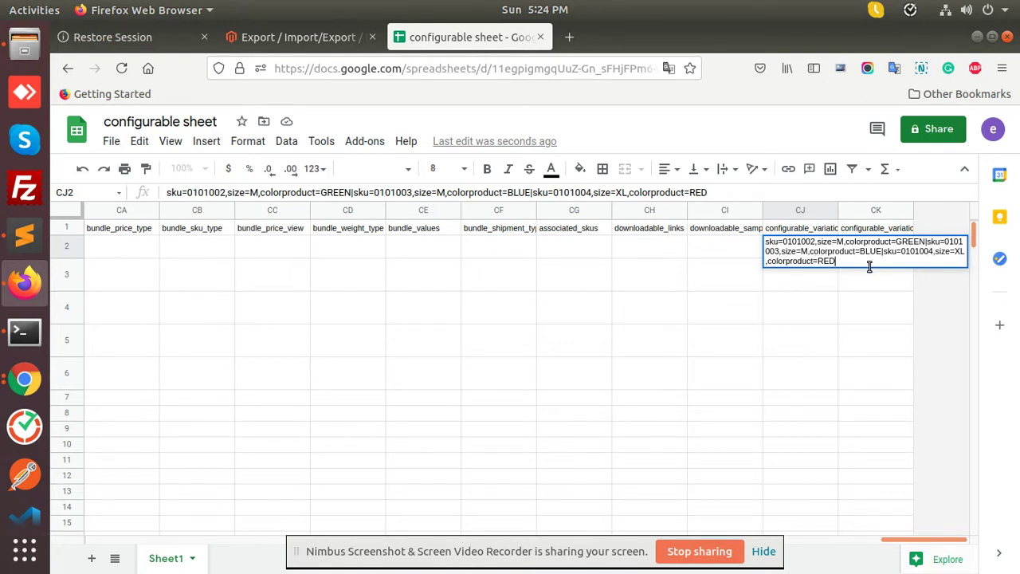
{"action": "left_click_drag", "start_coordinate": [833, 262], "coordinate": [752, 238]}
{"action": "key", "text": "ctrl+c"}
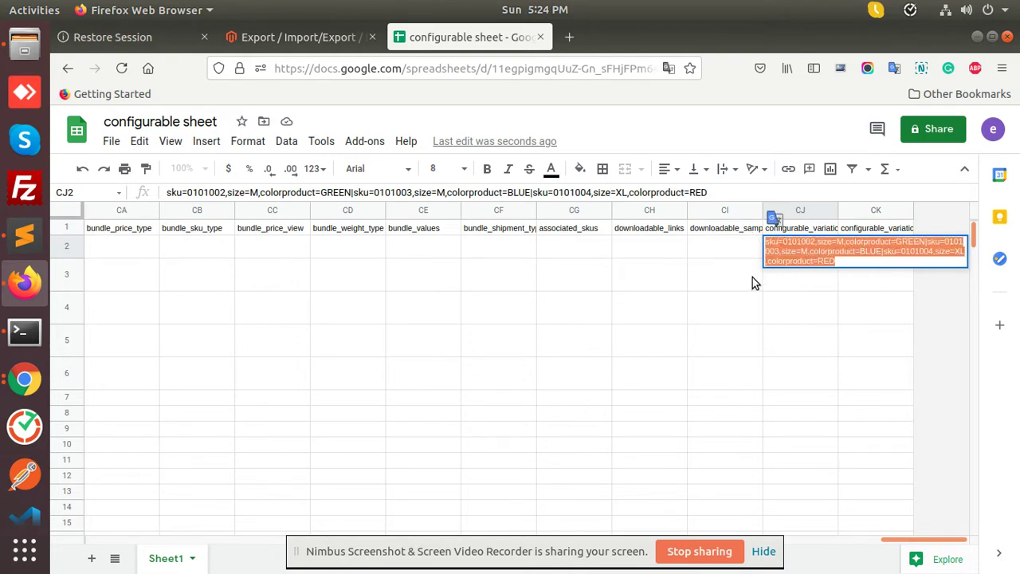
{"action": "left_click_drag", "start_coordinate": [908, 542], "coordinate": [528, 538]}
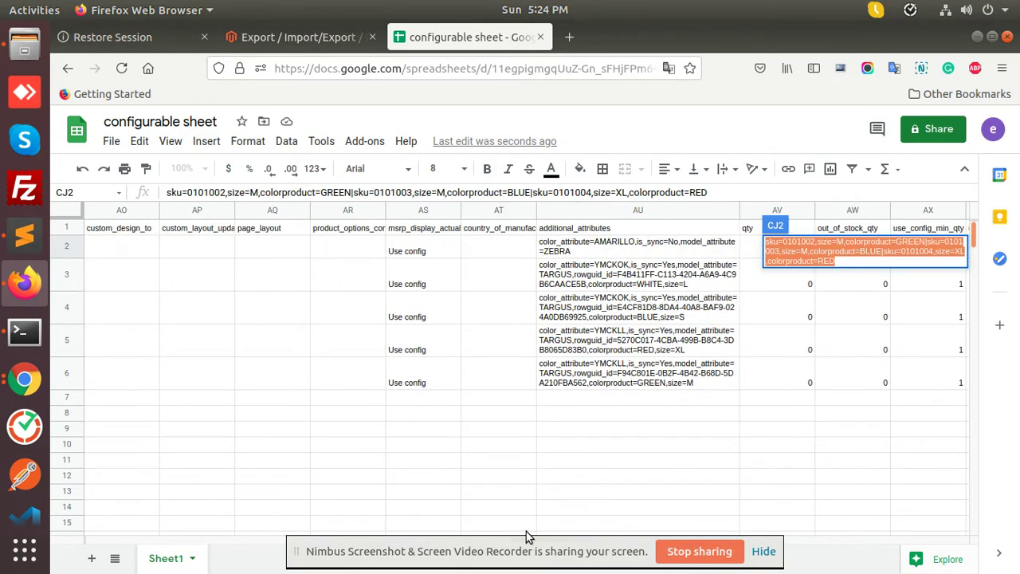
{"action": "left_click", "coordinate": [583, 433]}
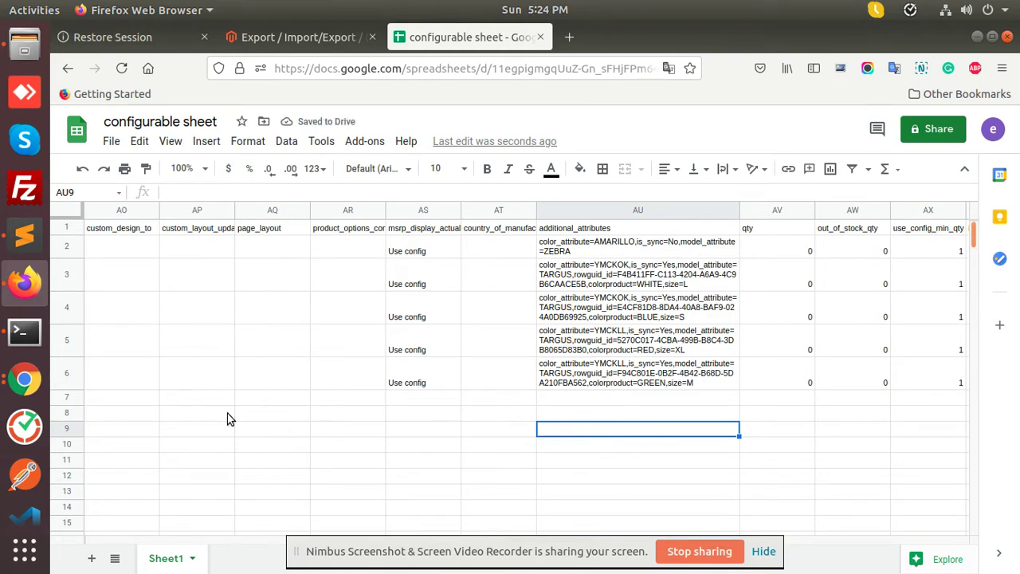
- Switch to Sublime Text and paste the copied variations string into a new file, below a few blank lines
{"action": "left_click", "coordinate": [25, 239]}
{"action": "left_click", "coordinate": [303, 71]}
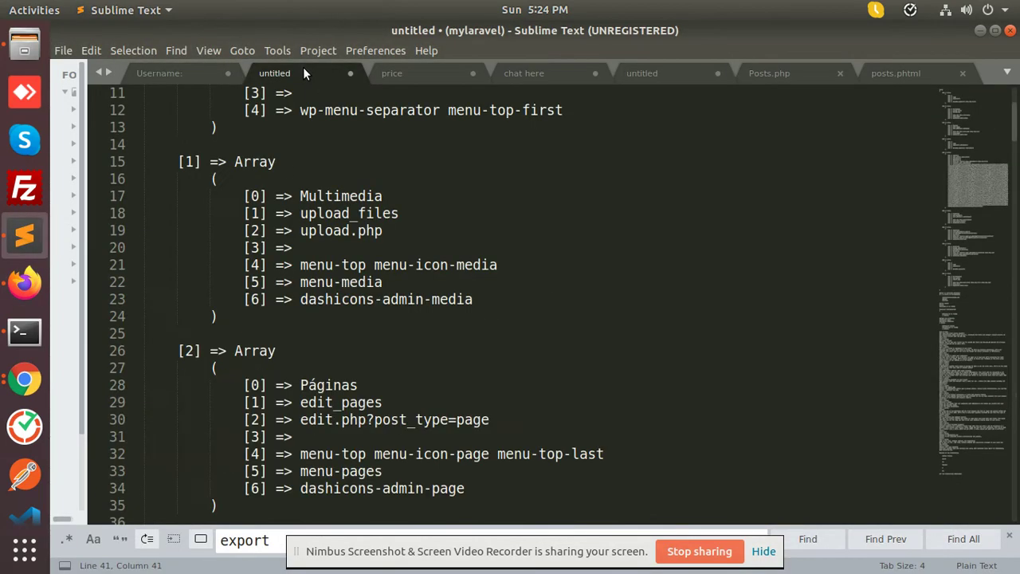
{"action": "left_click", "coordinate": [412, 70]}
{"action": "left_click", "coordinate": [534, 73]}
{"action": "left_click", "coordinate": [643, 73]}
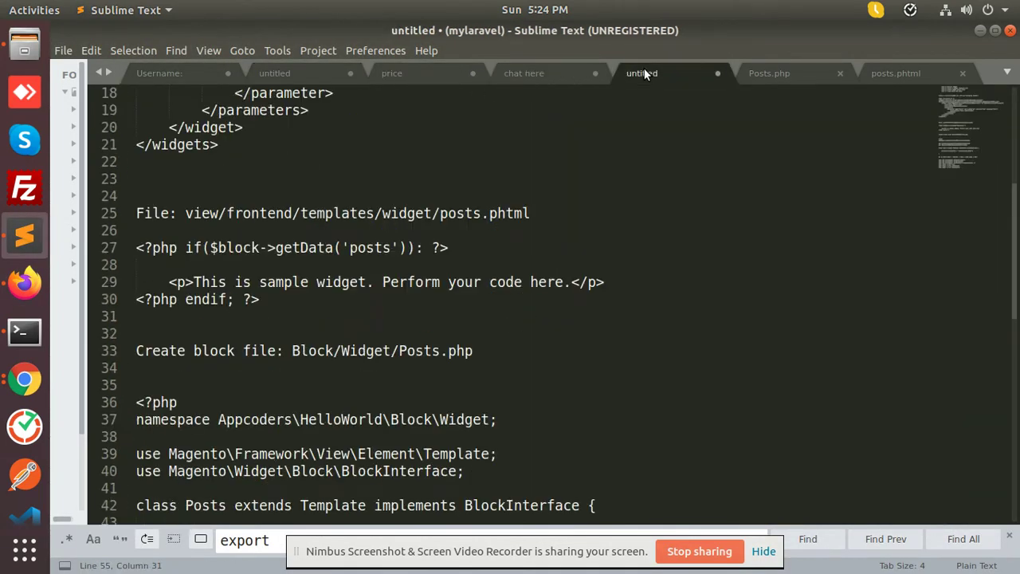
{"action": "left_click", "coordinate": [780, 74]}
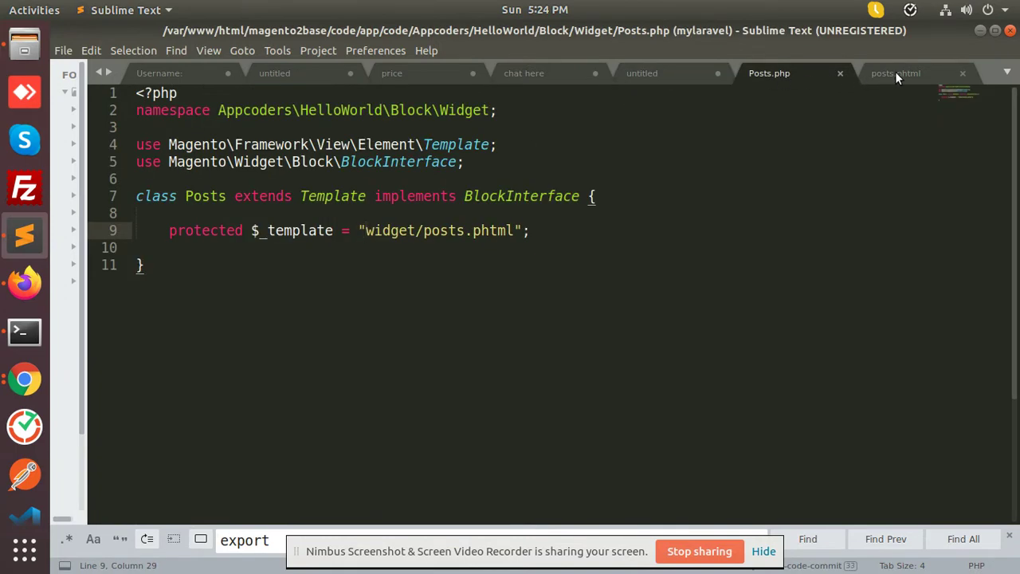
{"action": "key", "text": "ctrl+n"}
{"action": "key", "text": "Return"}
{"action": "key", "text": "Return"}
{"action": "key", "text": "Return"}
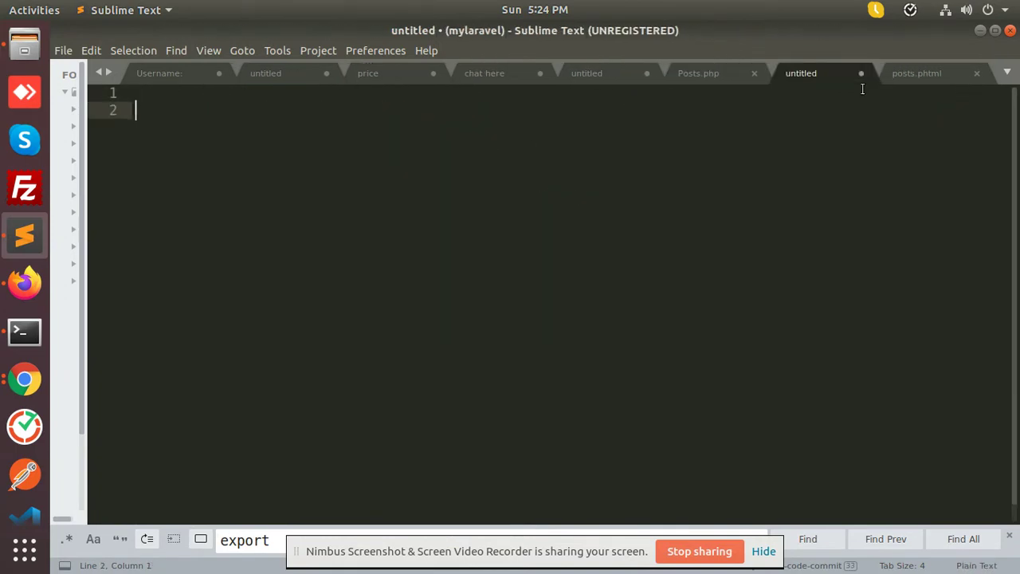
{"action": "key", "text": "ctrl+v"}
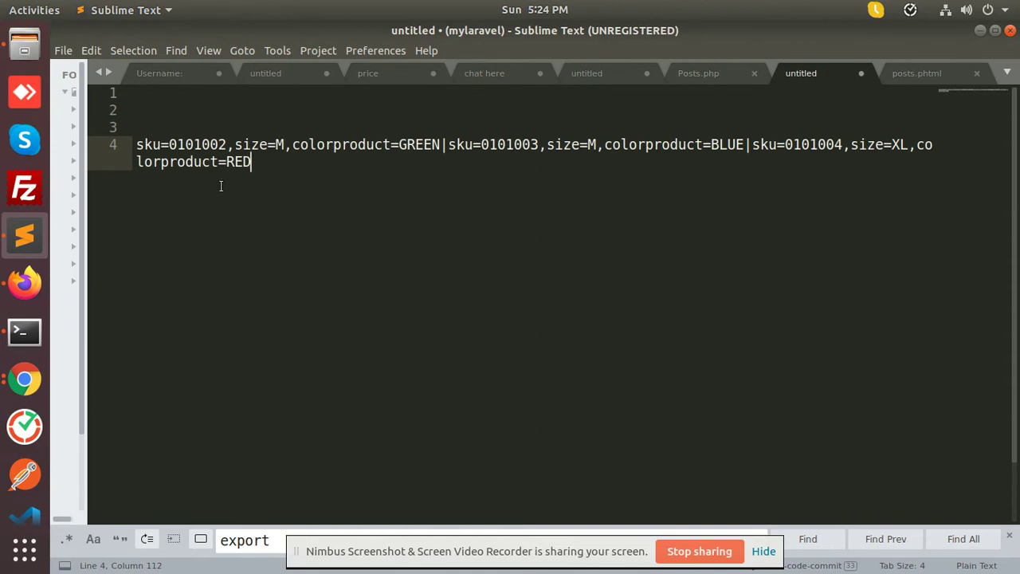
- Replace the first variation's sku with PT03001, copied from the sheet's sku column
{"action": "double_click", "coordinate": [198, 144]}
{"action": "key", "text": "alt+Tab"}
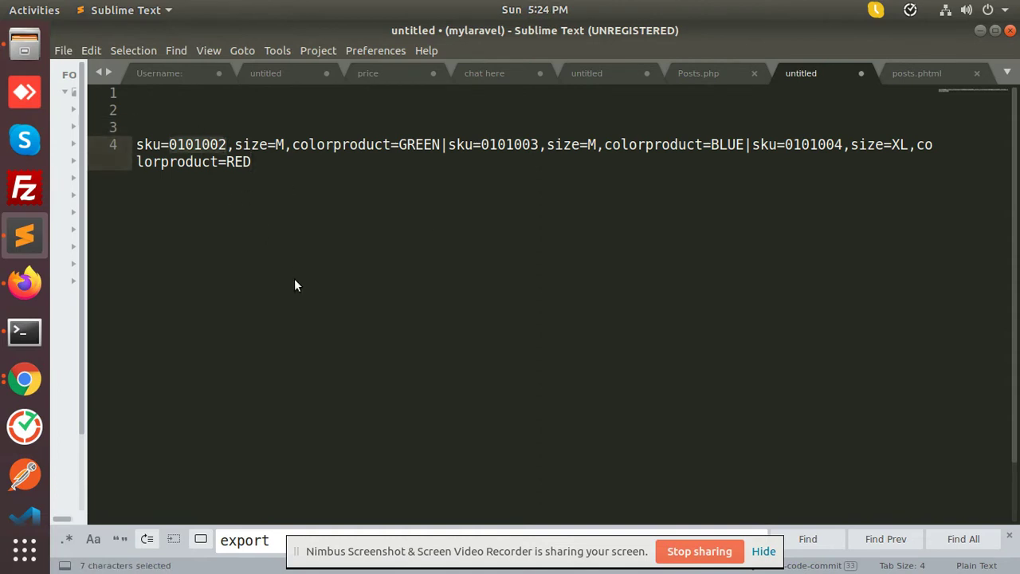
{"action": "left_click_drag", "start_coordinate": [852, 535], "coordinate": [102, 552]}
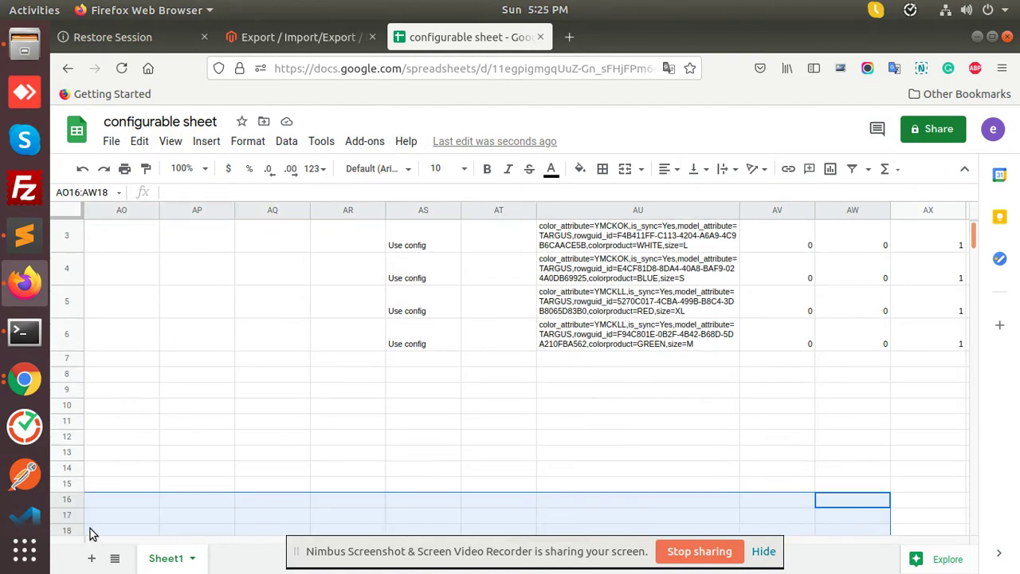
{"action": "left_click", "coordinate": [90, 528]}
{"action": "left_click_drag", "start_coordinate": [351, 421], "coordinate": [88, 405]}
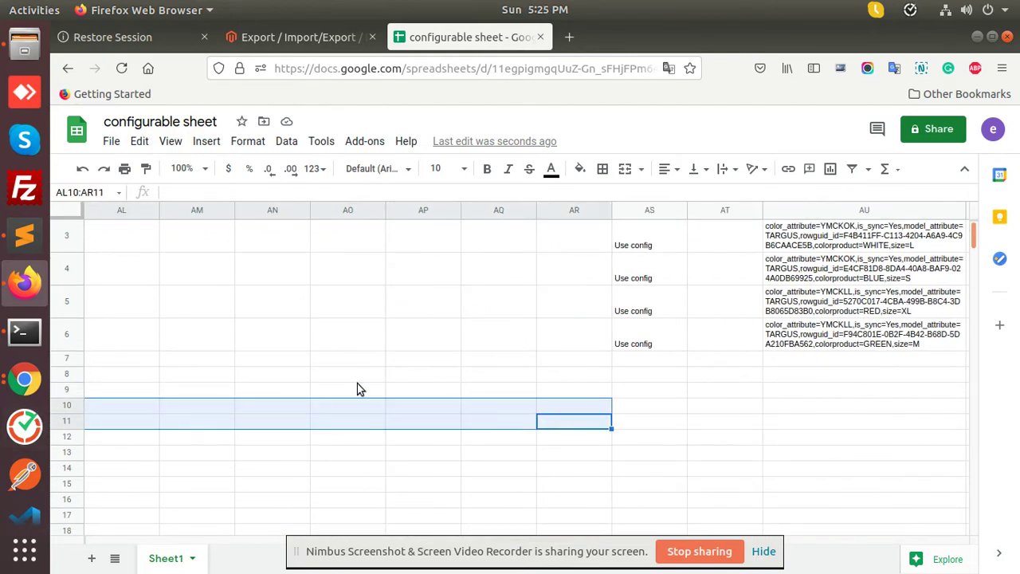
{"action": "left_click", "coordinate": [357, 389]}
{"action": "left_click_drag", "start_coordinate": [534, 342], "coordinate": [31, 341]}
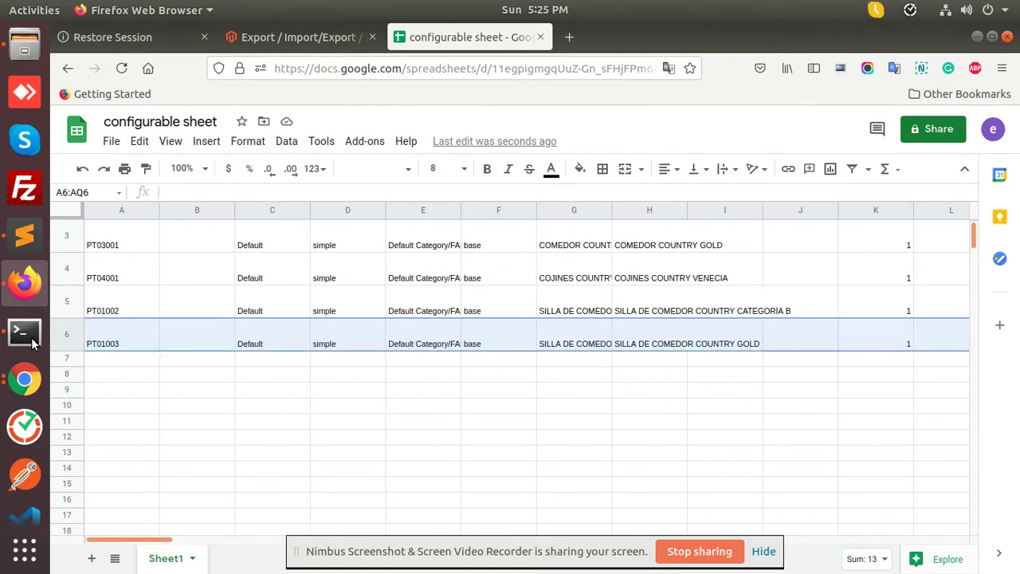
{"action": "left_click", "coordinate": [103, 285]}
{"action": "scroll", "coordinate": [120, 298], "scroll_direction": "up", "scroll_amount": 1}
{"action": "left_click", "coordinate": [116, 286]}
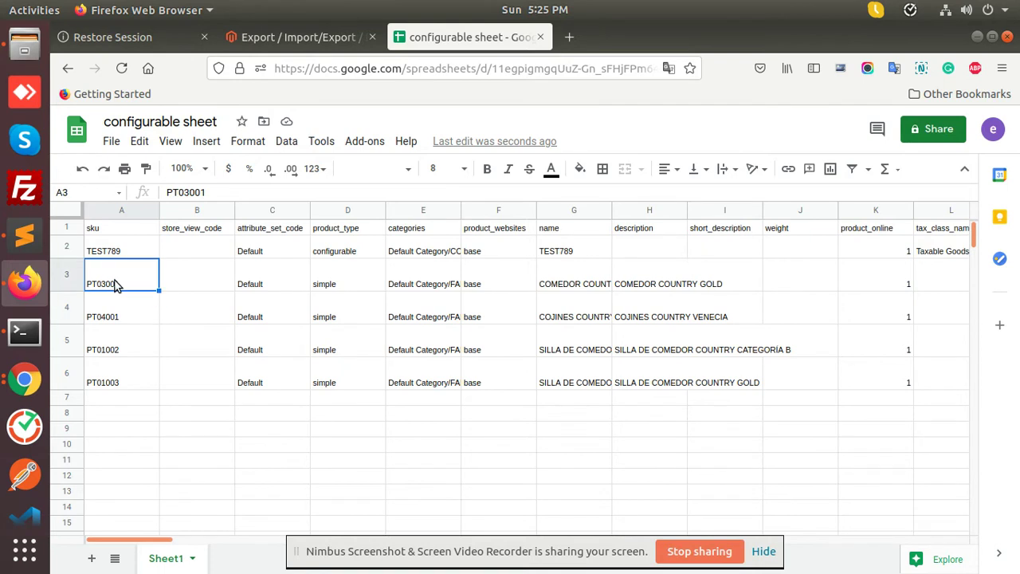
{"action": "key", "text": "alt+Tab"}
{"action": "double_click", "coordinate": [201, 139]}
{"action": "type", "text": "PT03001"}
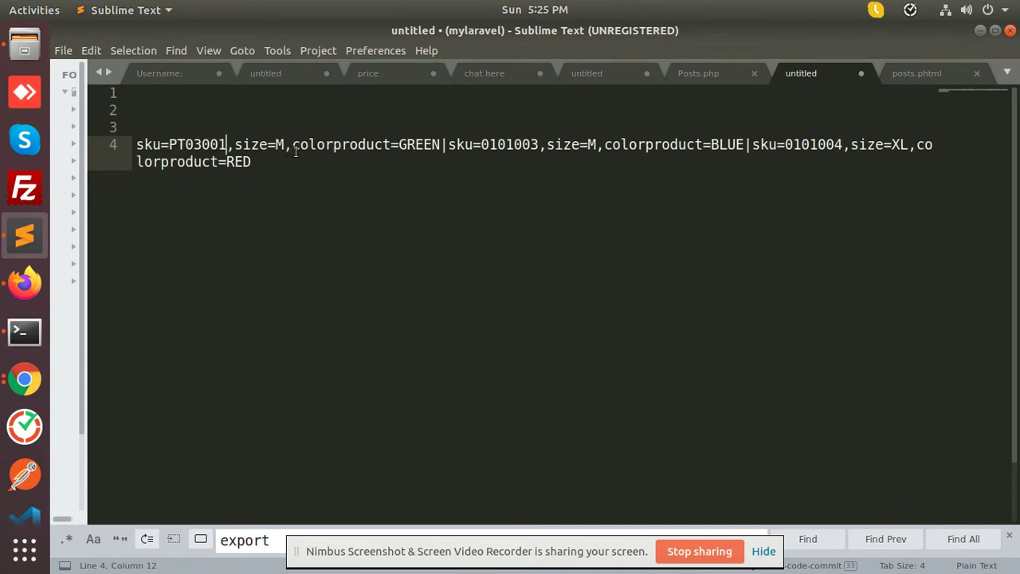
- Replace the second variation's sku with PT04001, taken from the configurable sheet
{"action": "key", "text": "alt+Tab"}
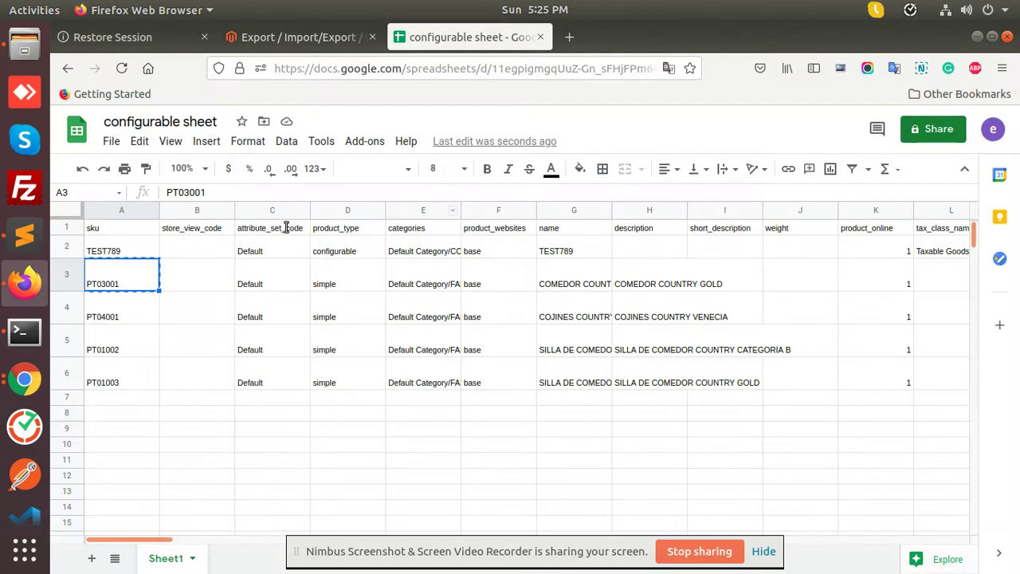
{"action": "left_click", "coordinate": [118, 311]}
{"action": "key", "text": "alt+Tab"}
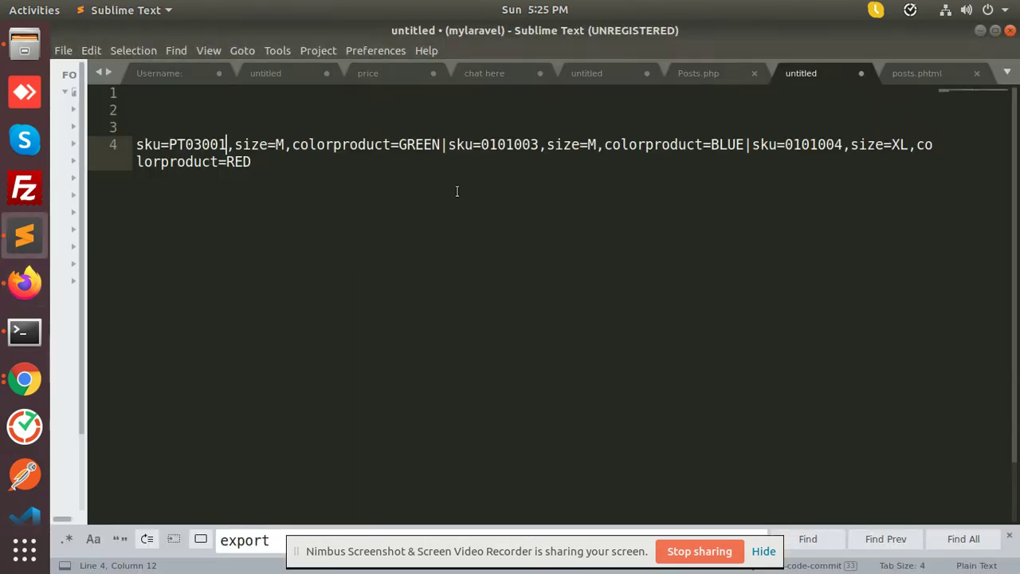
{"action": "double_click", "coordinate": [529, 144]}
{"action": "type", "text": "PT04001"}
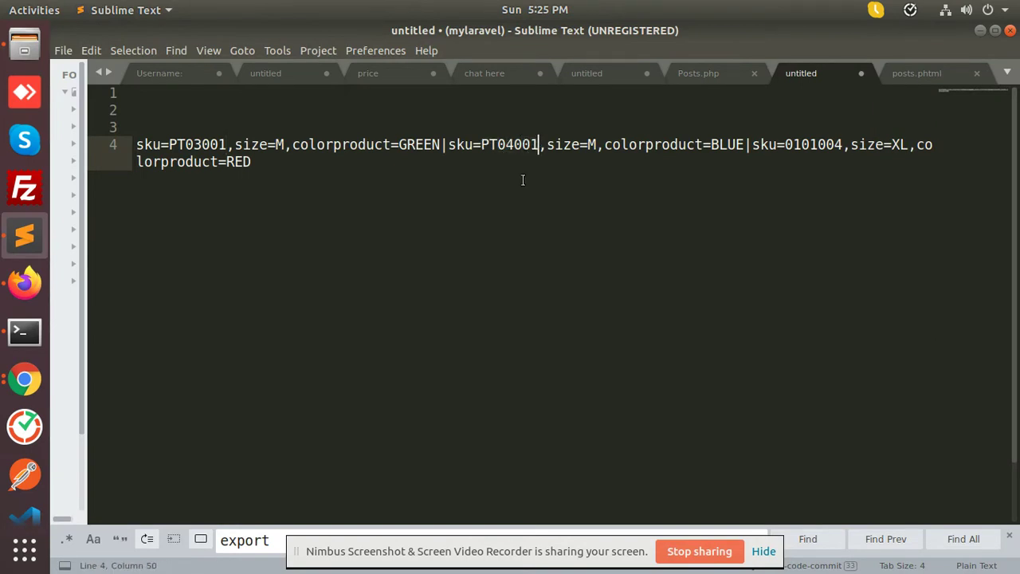
- Replace the third variation's sku with PT01002, taken from the configurable sheet
{"action": "key", "text": "alt+Tab"}
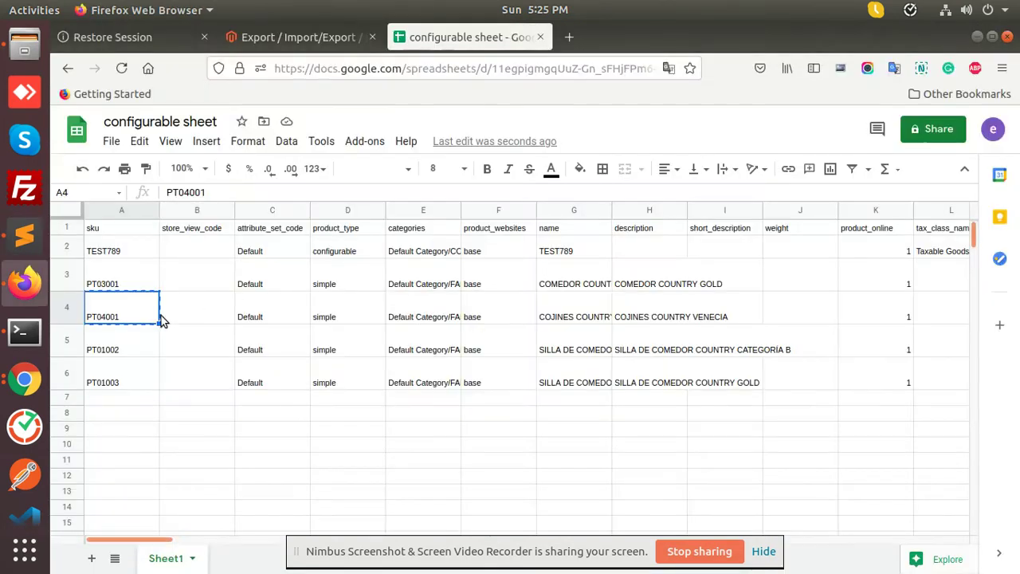
{"action": "left_click", "coordinate": [121, 351]}
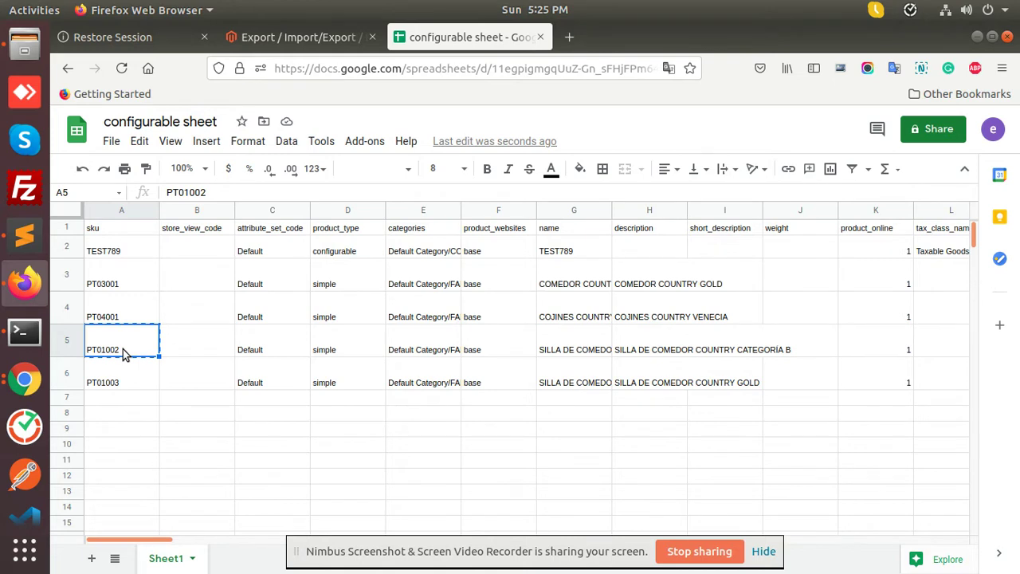
{"action": "key", "text": "alt+Tab"}
{"action": "left_click_drag", "start_coordinate": [808, 144], "coordinate": [814, 144]}
{"action": "double_click", "coordinate": [814, 145]}
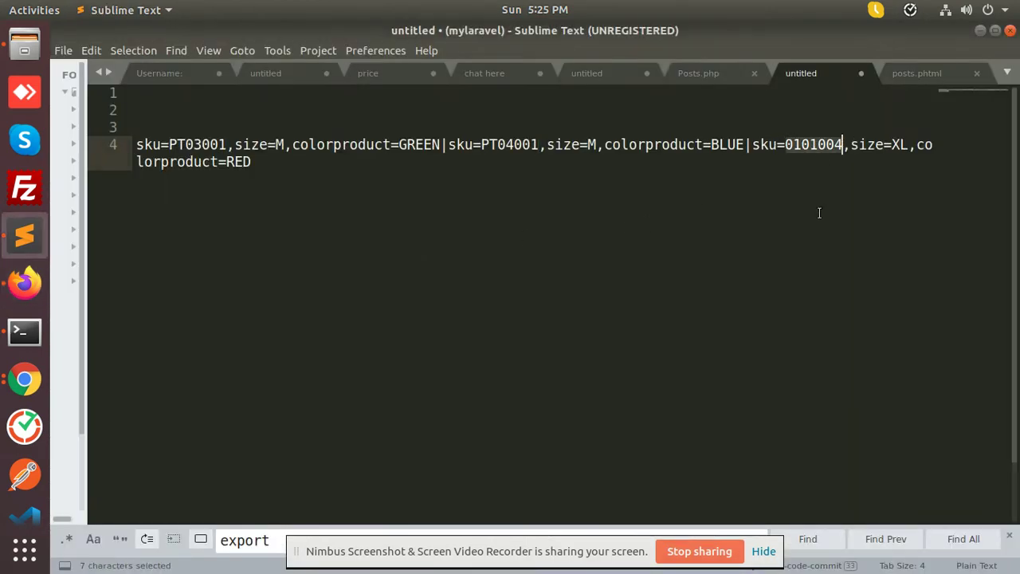
{"action": "type", "text": "PT01002"}
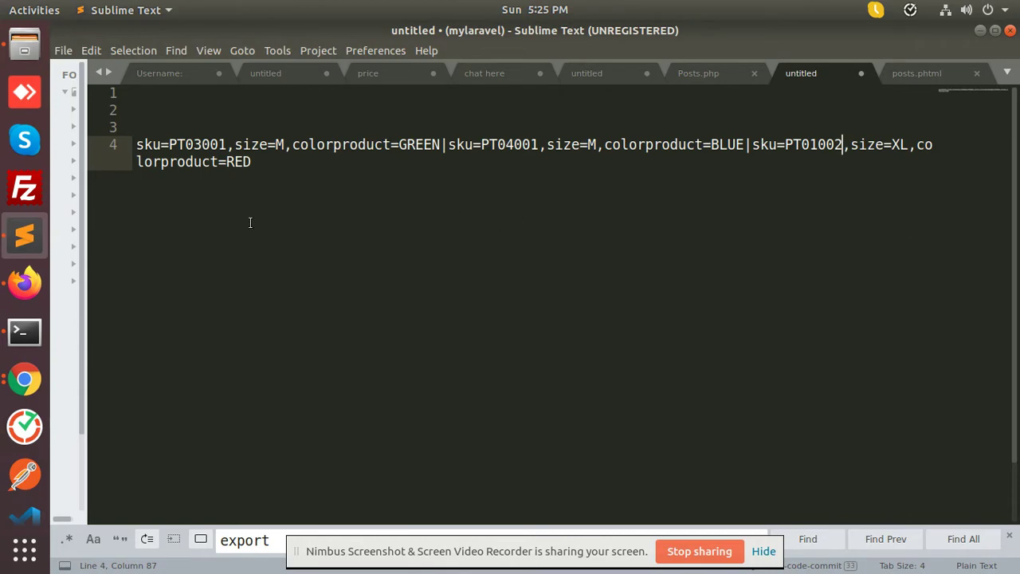
- Match the PT03001 variation to its additional_attributes in the sheet by setting colorproduct=WHITE and size=L
{"action": "key", "text": "alt+Tab"}
{"action": "left_click", "coordinate": [99, 275]}
{"action": "left_click", "coordinate": [72, 276]}
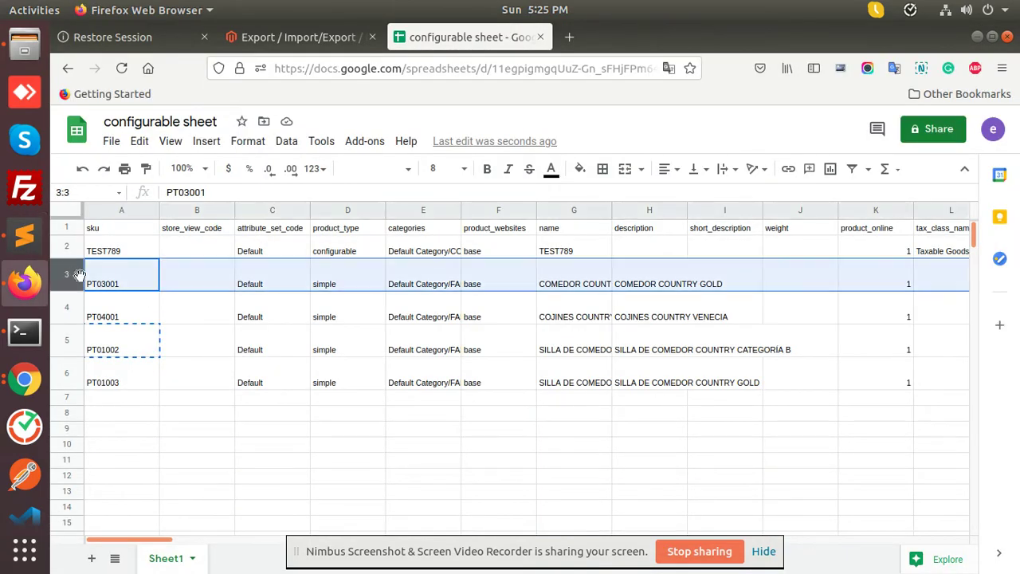
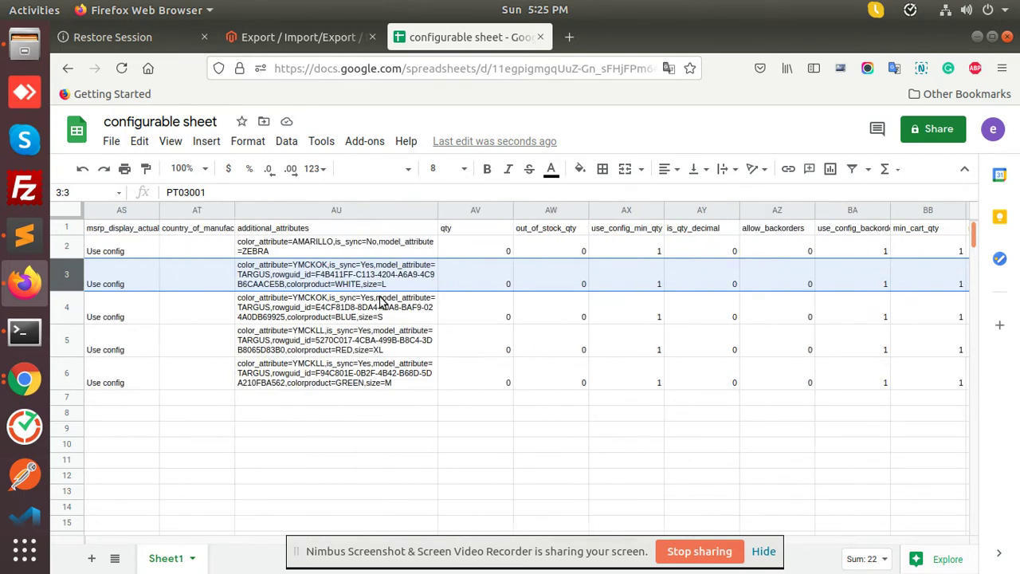
{"action": "key", "text": "alt+Tab"}
{"action": "left_click", "coordinate": [422, 144]}
{"action": "double_click", "coordinate": [422, 144]}
{"action": "type", "text": "white"}
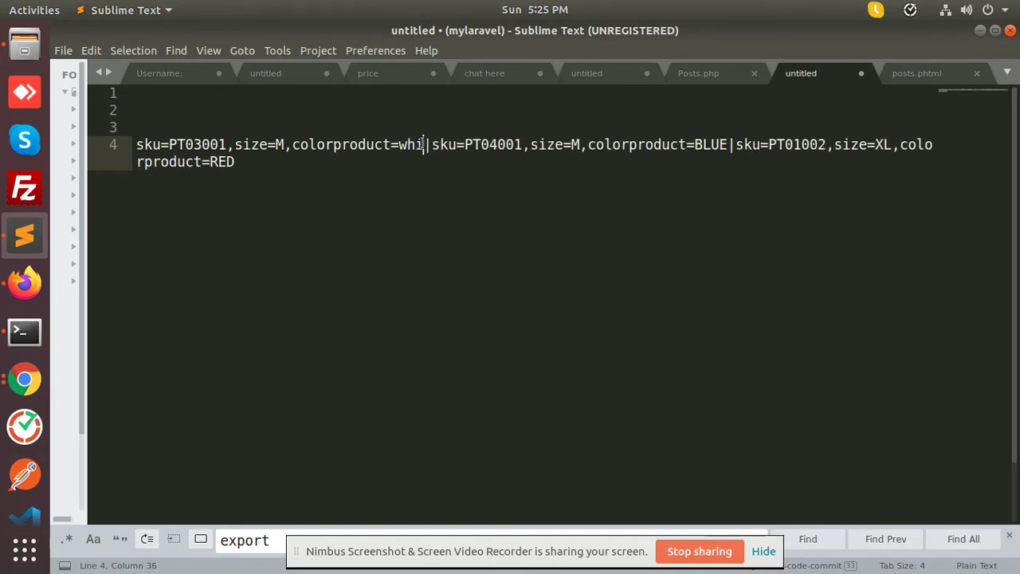
{"action": "key", "text": "BackSpace"}
{"action": "key", "text": "BackSpace"}
{"action": "key", "text": "BackSpace"}
{"action": "key", "text": "BackSpace"}
{"action": "key", "text": "BackSpace"}
{"action": "type", "text": "WHITE"}
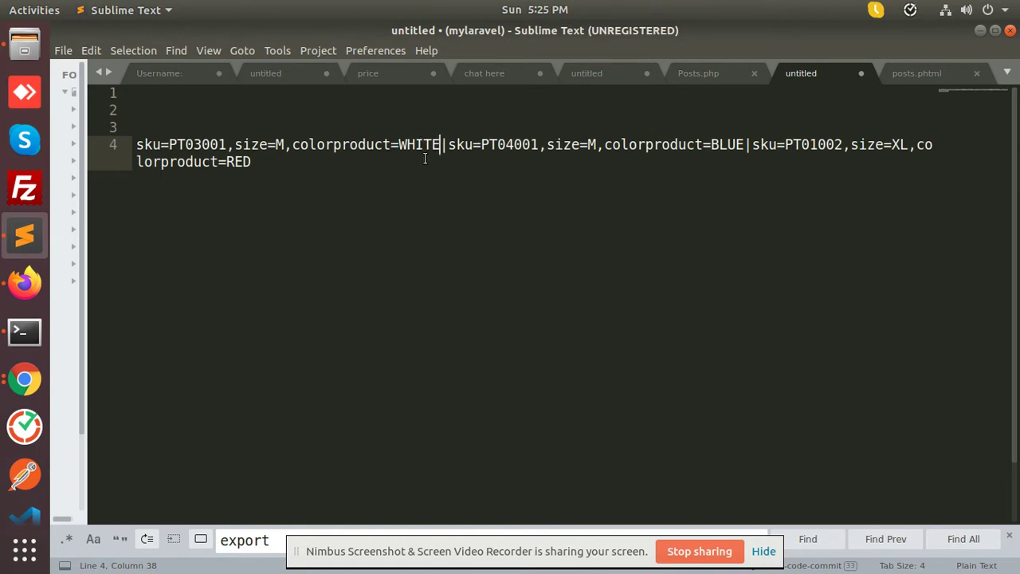
{"action": "key", "text": "BackSpace"}
{"action": "type", "text": "L"}
- Check PT04001's additional_attributes in the sheet and set its variation to size=S
{"action": "key", "text": "alt+Tab"}
{"action": "left_click", "coordinate": [292, 317]}
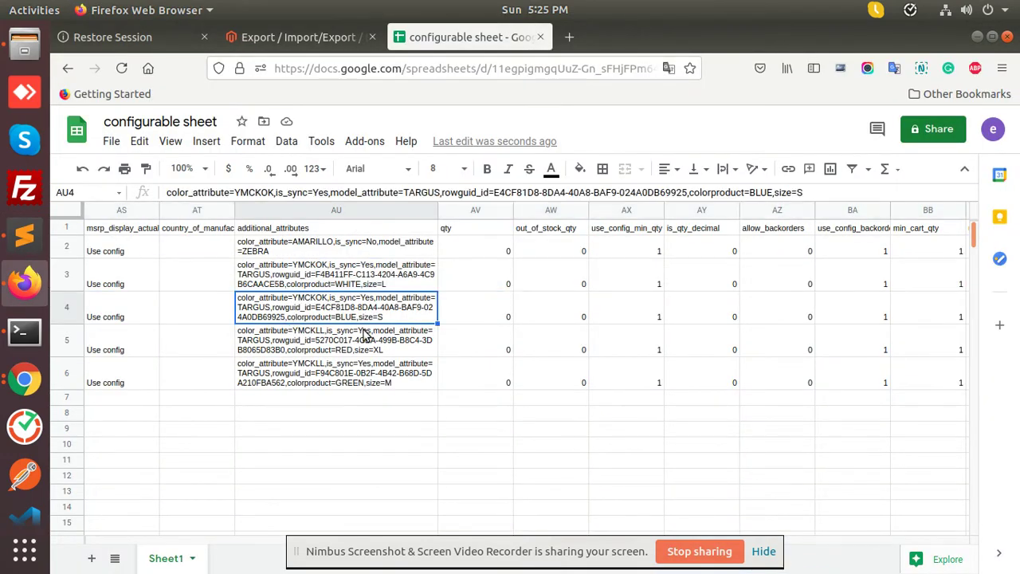
{"action": "key", "text": "alt+Tab"}
{"action": "double_click", "coordinate": [504, 144]}
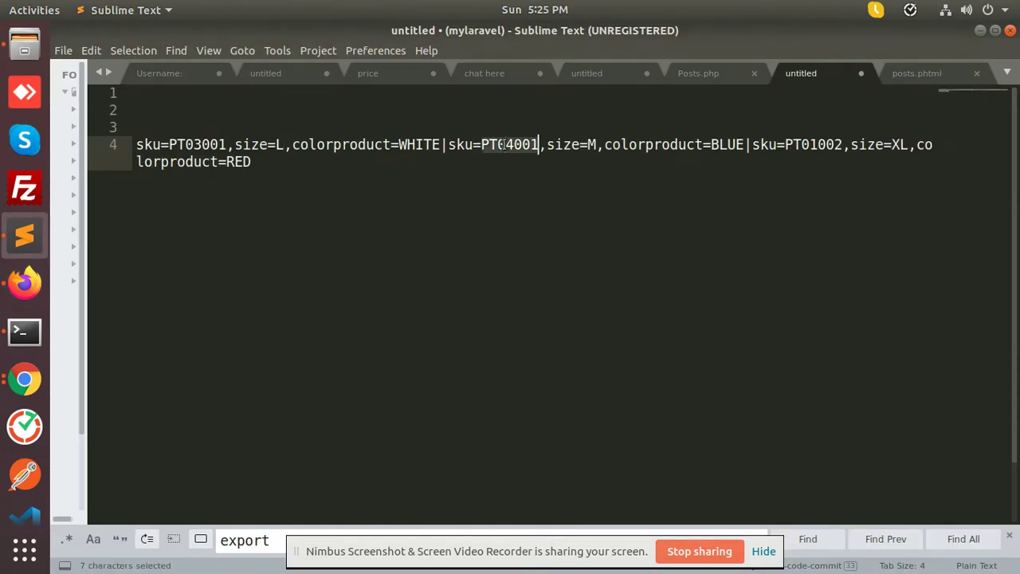
{"action": "left_click", "coordinate": [598, 144]}
{"action": "key", "text": "BackSpace"}
{"action": "type", "text": "S"}
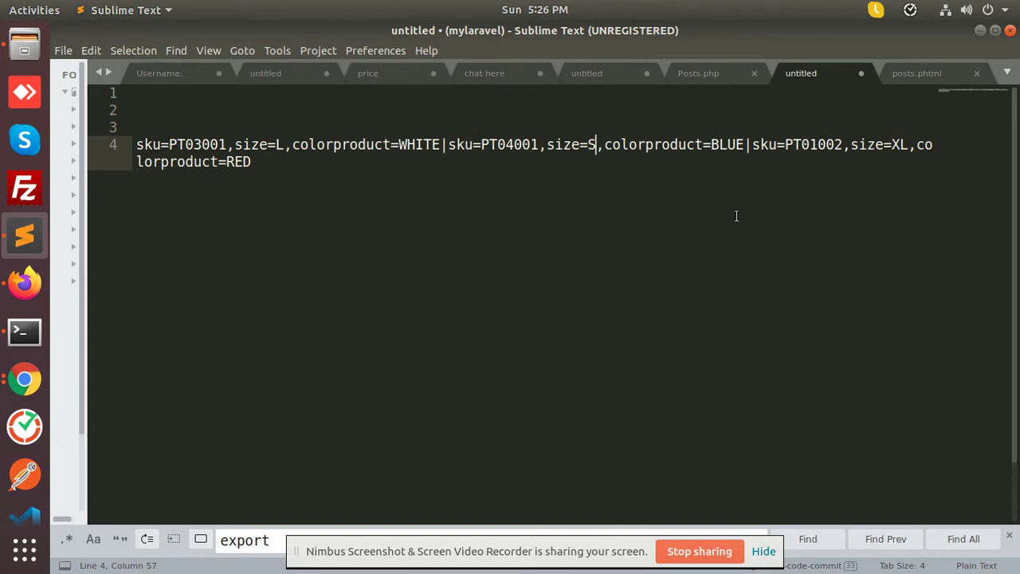
- Compare PT01002's color and size in additional_attributes with its entry in the variations string
{"action": "key", "text": "alt+Tab"}
{"action": "left_click", "coordinate": [358, 351]}
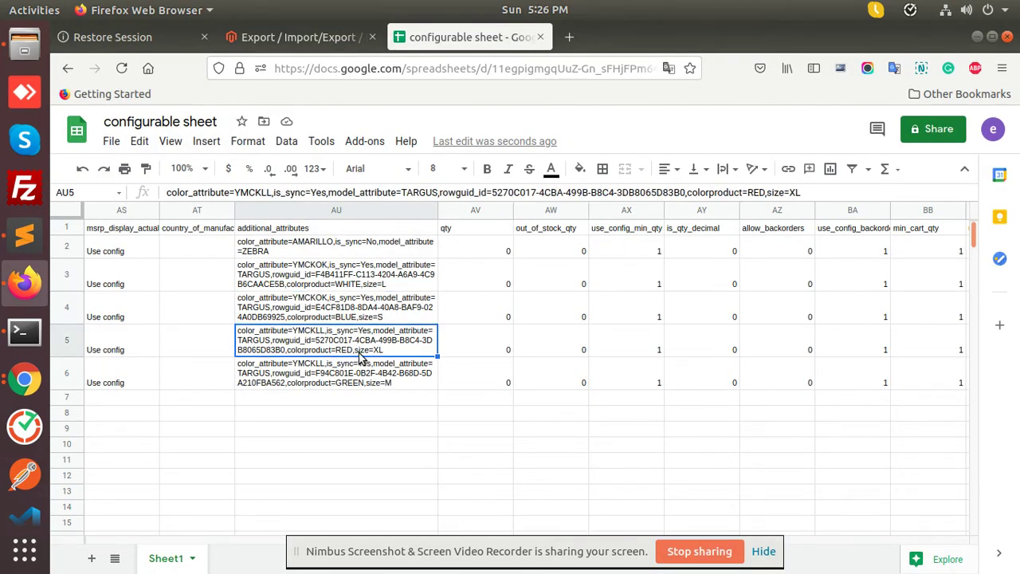
{"action": "key", "text": "alt+Tab"}
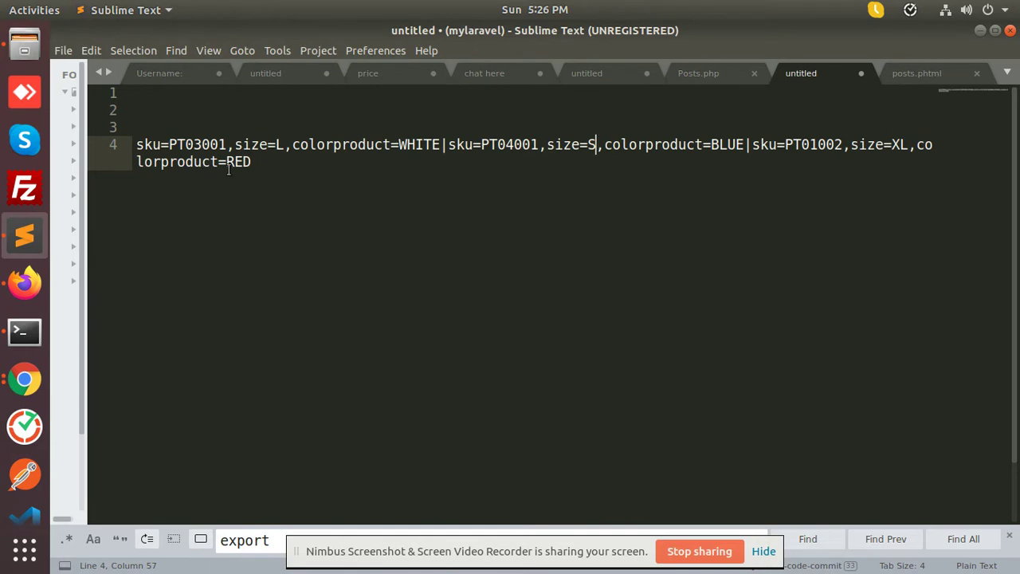
- Copy the finished variations string for PT03001, PT04001 and PT01002 and paste it over cell CJ2 in the configurable sheet
{"action": "left_click_drag", "start_coordinate": [317, 160], "coordinate": [131, 153]}
{"action": "key", "text": "ctrl+c"}
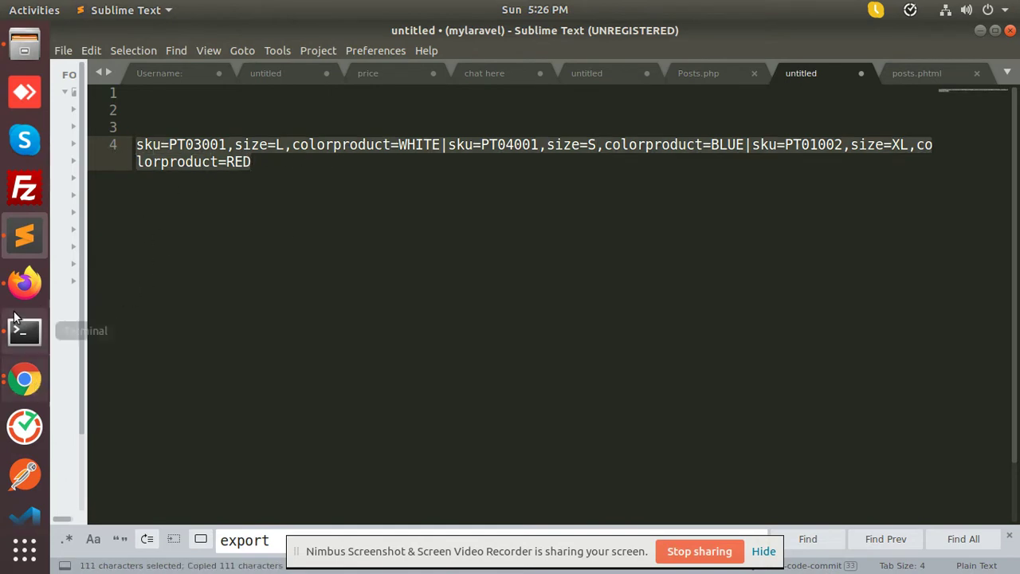
{"action": "left_click", "coordinate": [24, 283]}
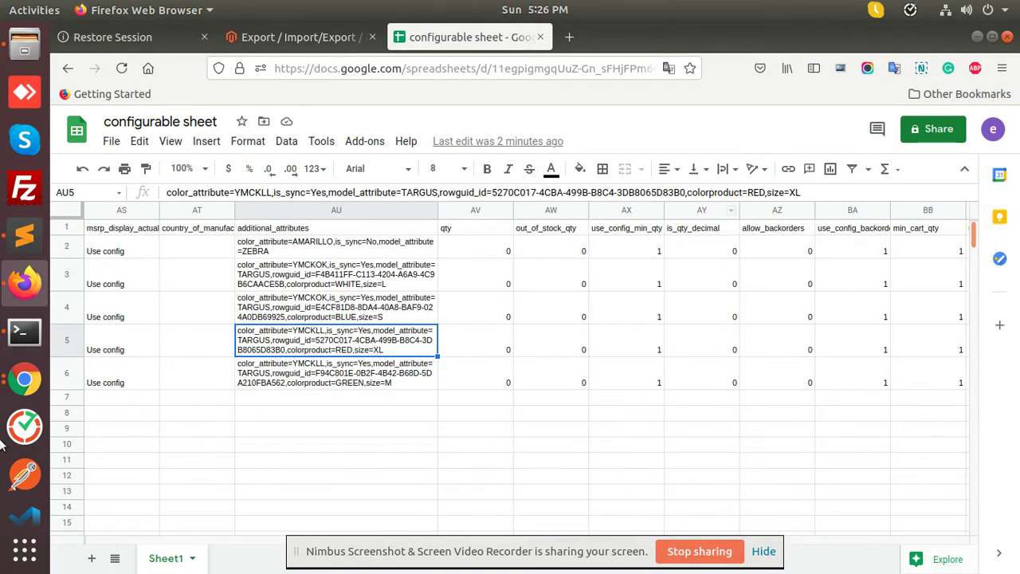
{"action": "left_click", "coordinate": [71, 247]}
{"action": "left_click_drag", "start_coordinate": [275, 245], "coordinate": [792, 252]}
{"action": "triple_click", "coordinate": [792, 252]}
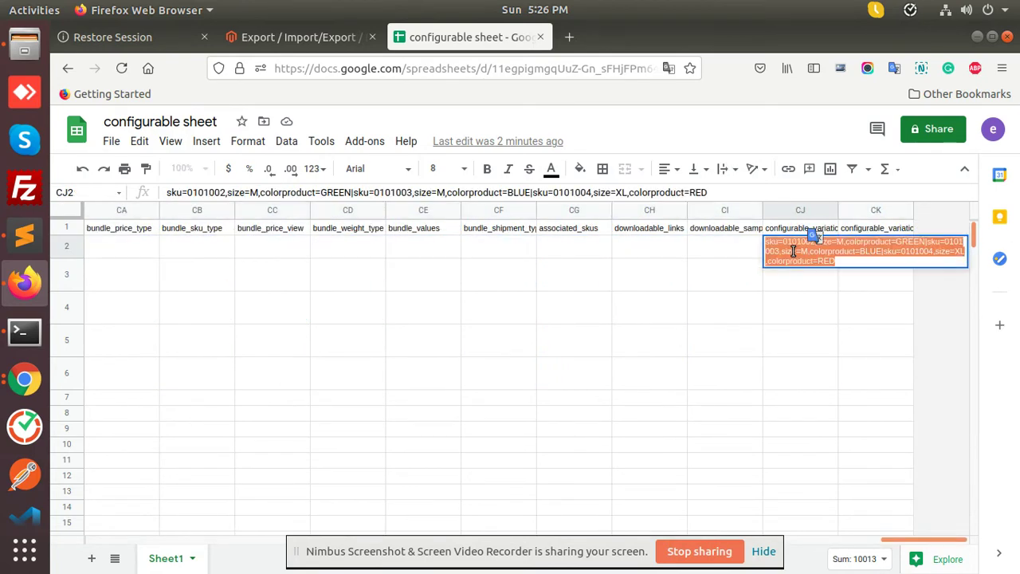
{"action": "key", "text": "ctrl+v"}
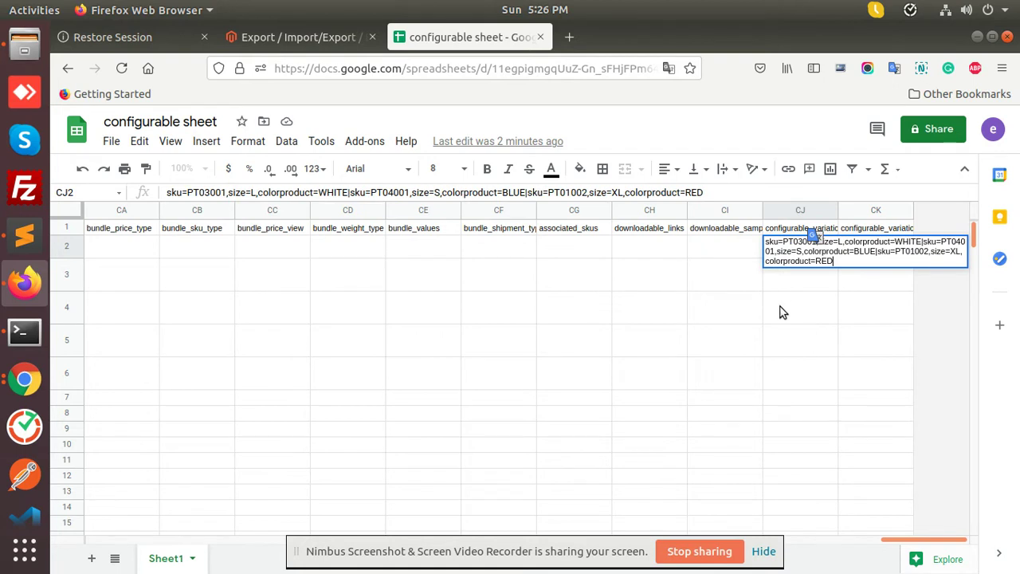
{"action": "left_click", "coordinate": [780, 313]}
- Check the size and colorproduct variation labels stored in cell CK2
{"action": "left_click", "coordinate": [875, 247]}
{"action": "double_click", "coordinate": [869, 254]}
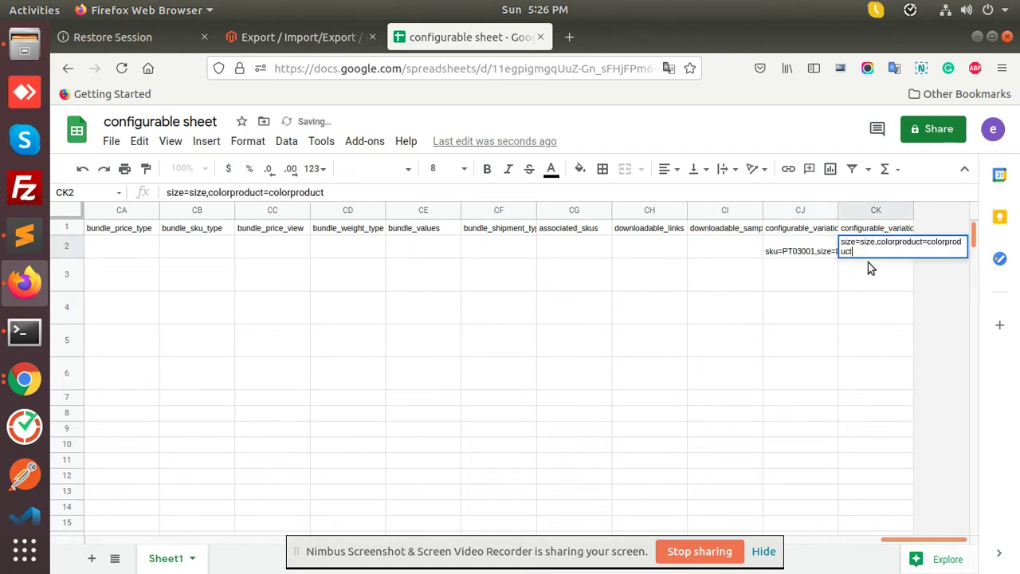
{"action": "left_click", "coordinate": [814, 283]}
{"action": "left_click_drag", "start_coordinate": [891, 542], "coordinate": [333, 544]}
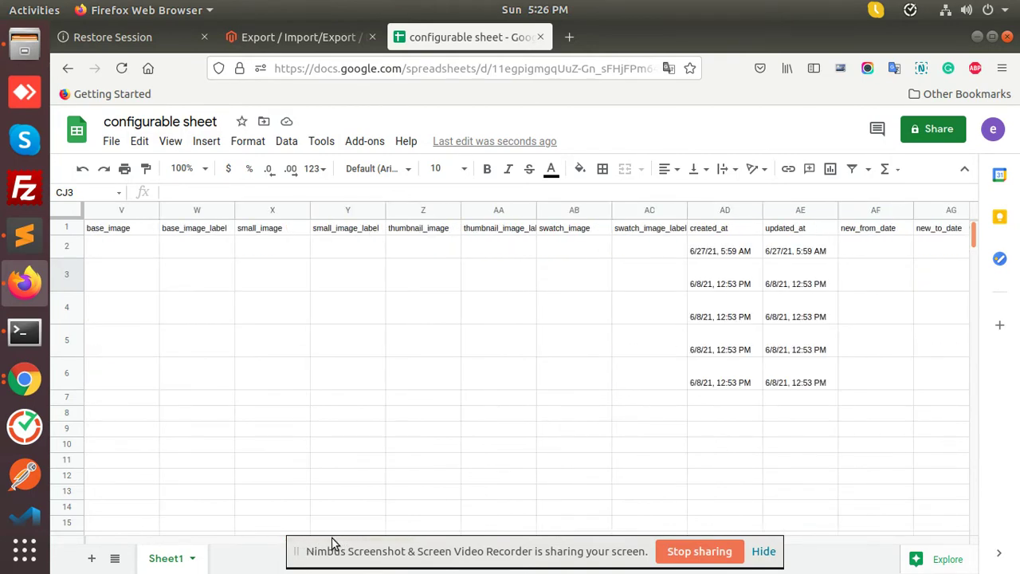
{"action": "left_click", "coordinate": [126, 253]}
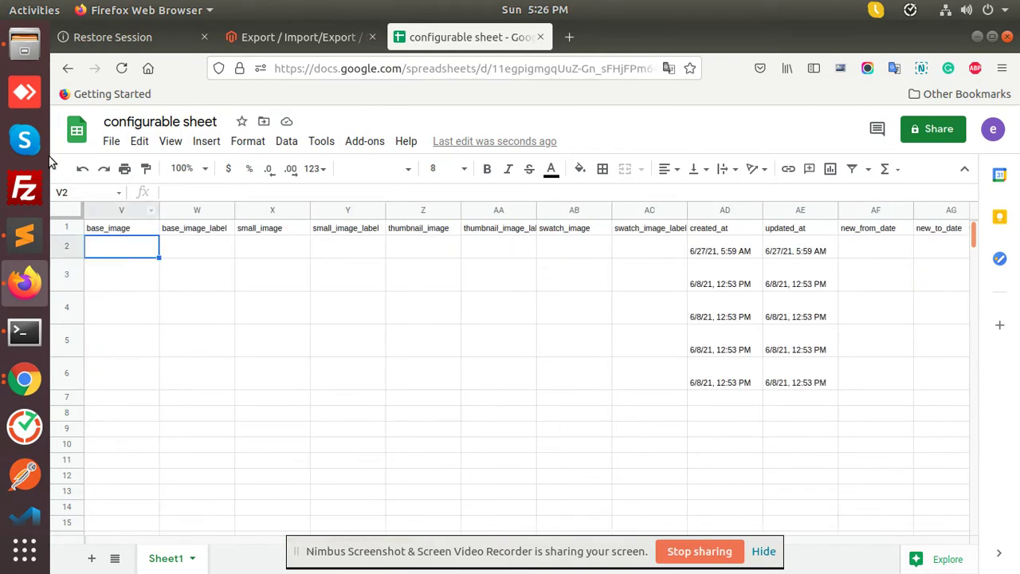
{"action": "left_click", "coordinate": [26, 46]}
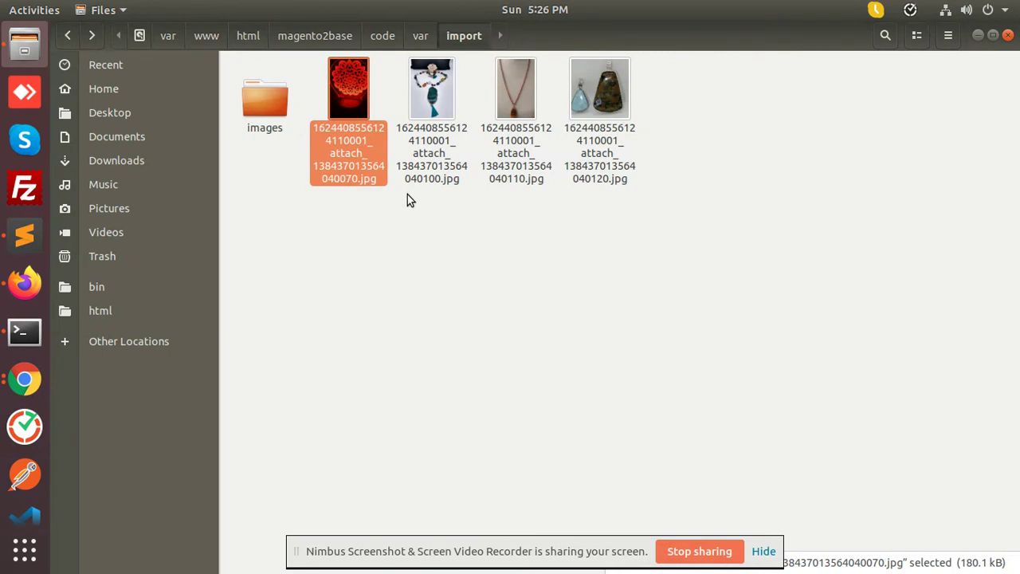
{"action": "right_click", "coordinate": [316, 149]}
{"action": "left_click", "coordinate": [403, 290]}
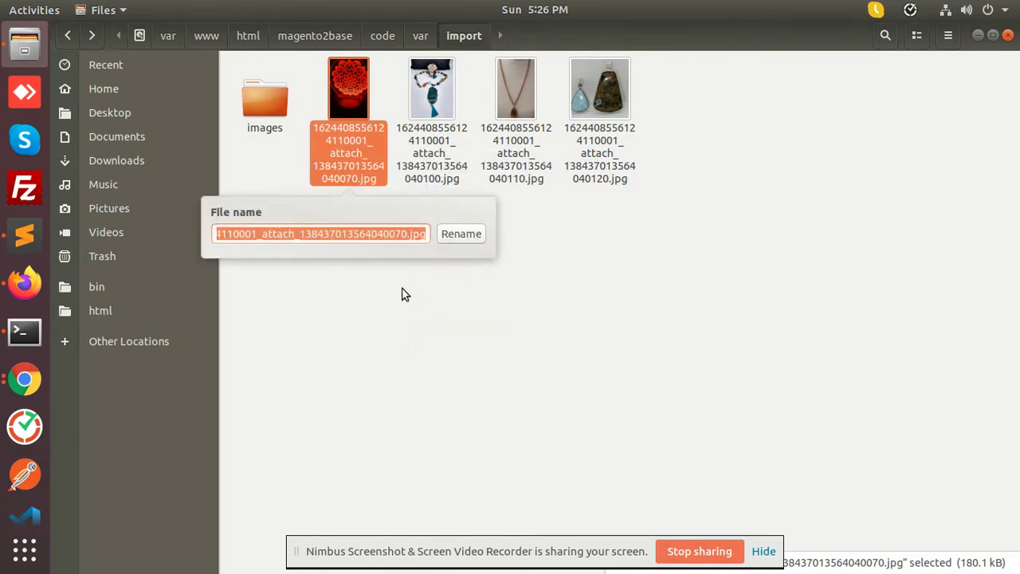
{"action": "key", "text": "alt+Tab"}
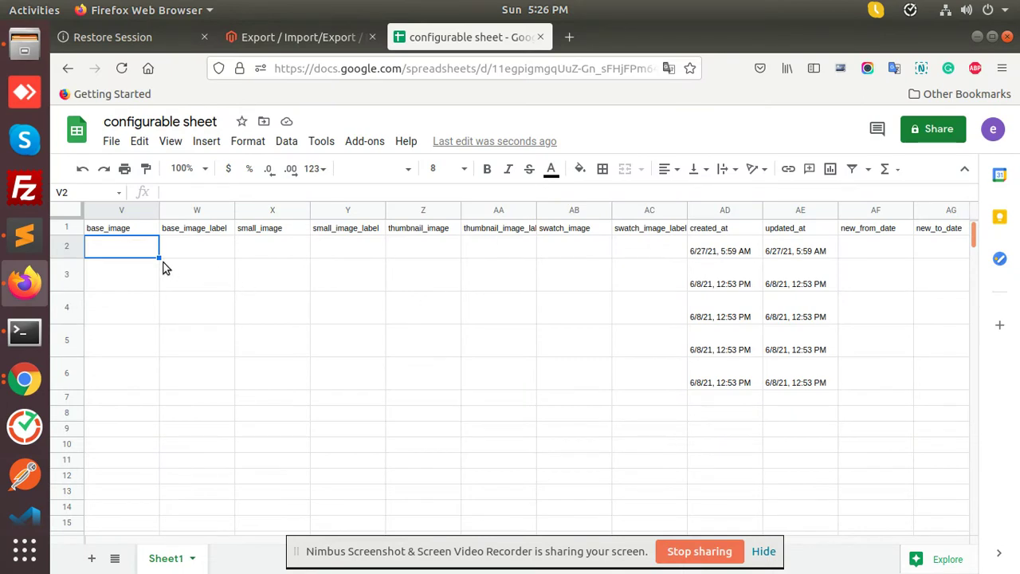
{"action": "key", "text": "ctrl+v"}
{"action": "key", "text": "alt+Tab"}
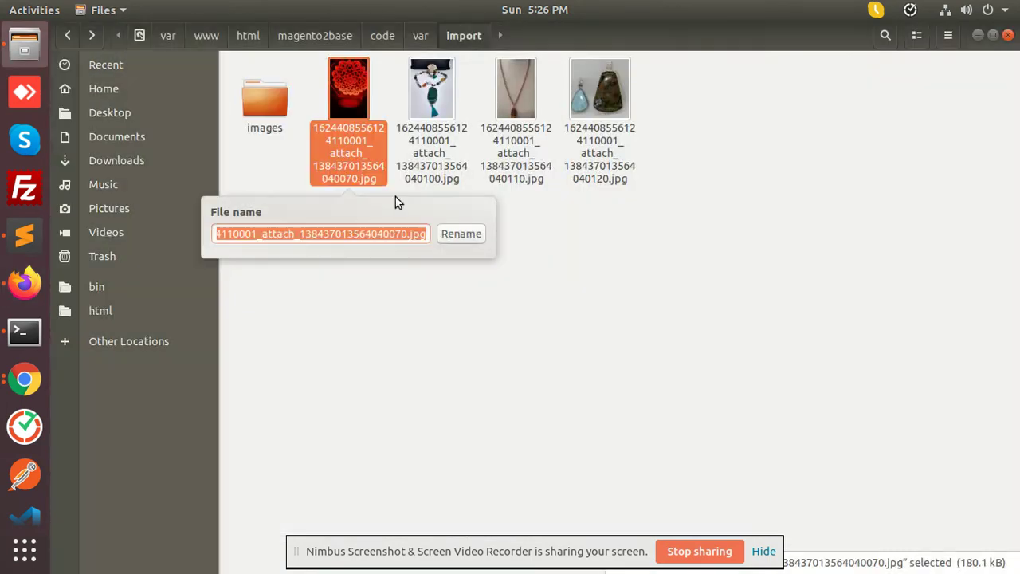
{"action": "key", "text": "Escape"}
{"action": "right_click", "coordinate": [442, 168]}
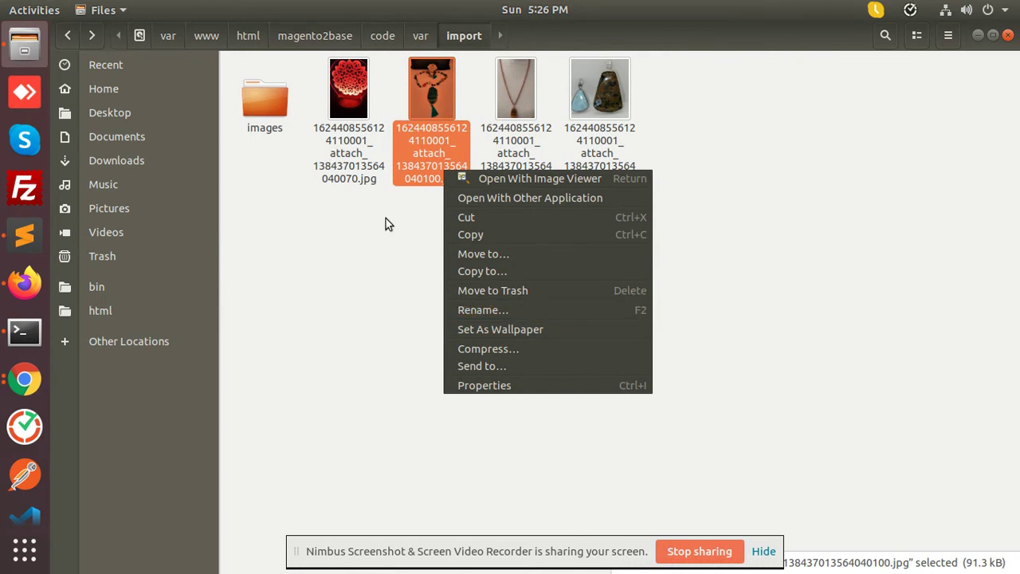
{"action": "key", "text": "Escape"}
{"action": "key", "text": "alt+Tab"}
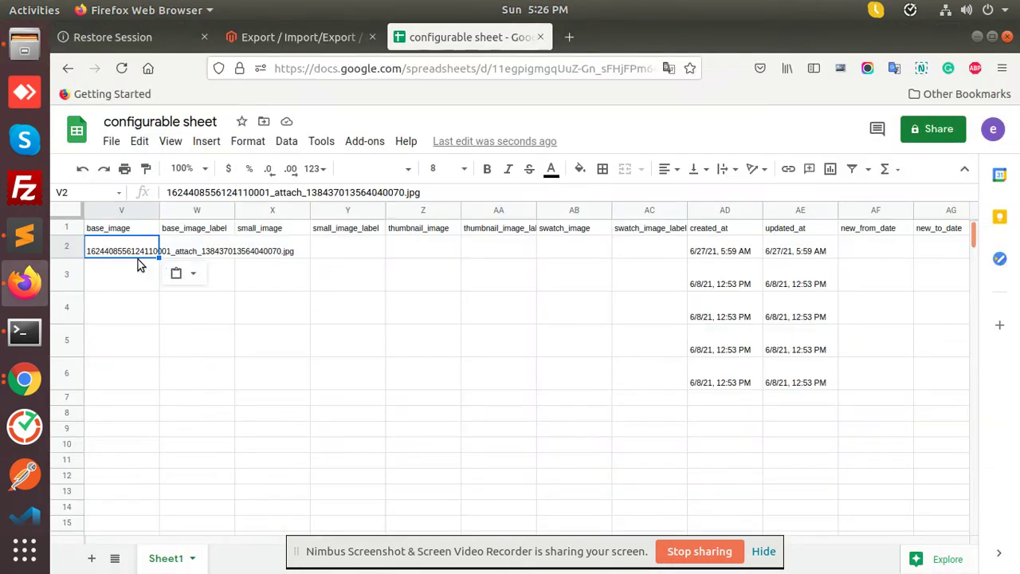
- Paste the same image file name into the small_image, thumbnail_image and swatch_image cells of row 2
{"action": "left_click", "coordinate": [307, 247]}
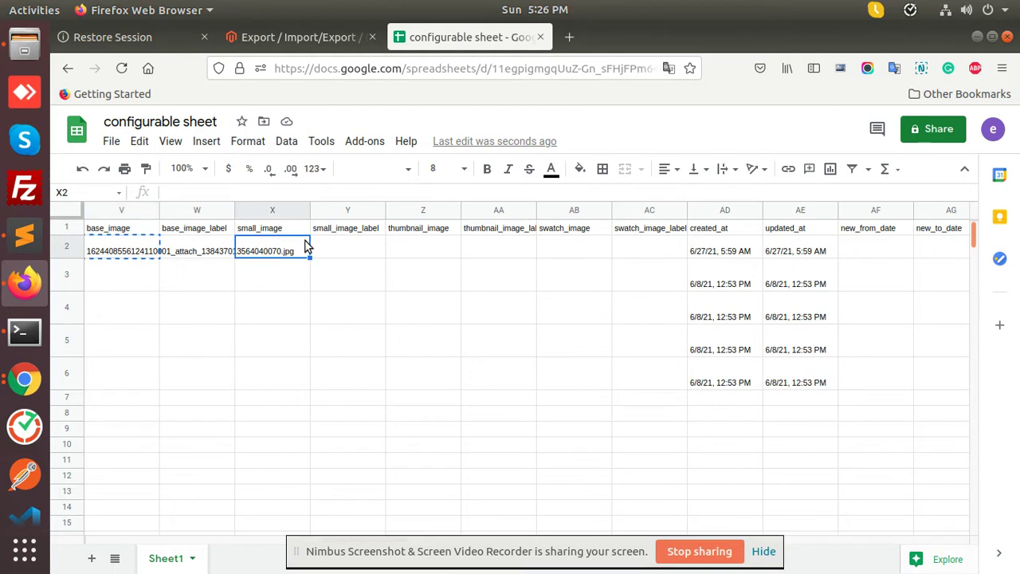
{"action": "key", "text": "ctrl+v"}
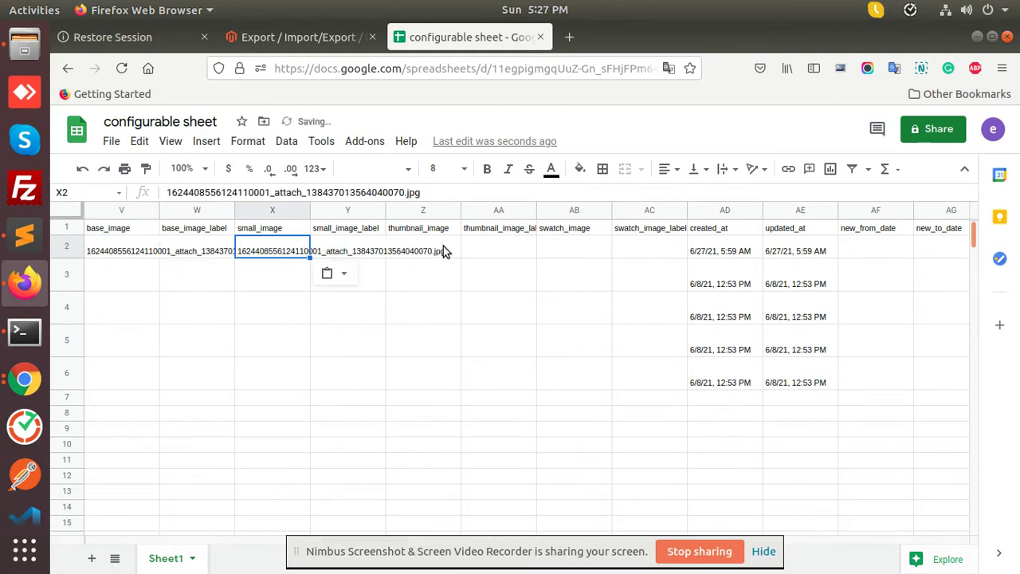
{"action": "left_click", "coordinate": [444, 251]}
{"action": "key", "text": "ctrl+v"}
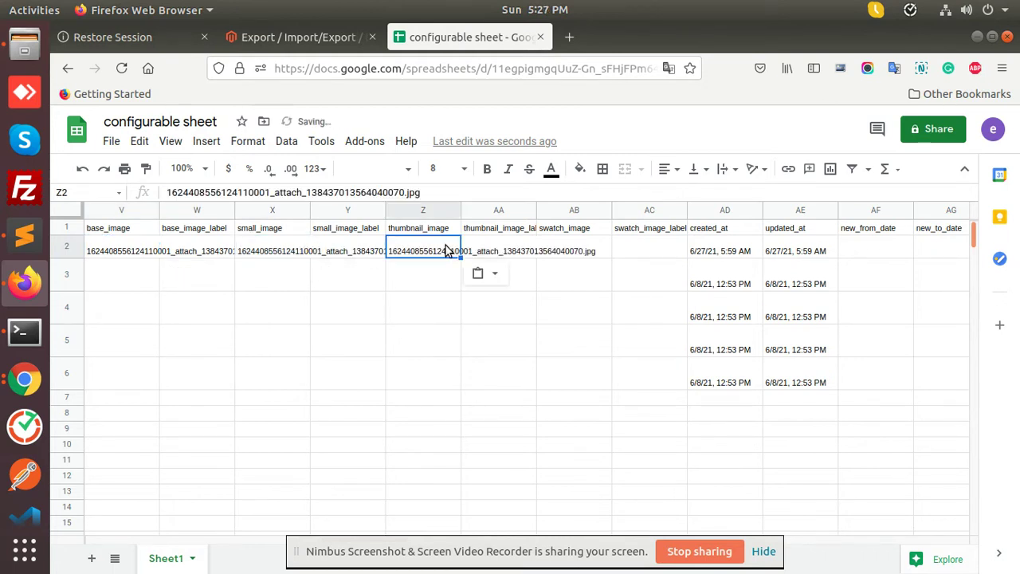
{"action": "left_click", "coordinate": [526, 272]}
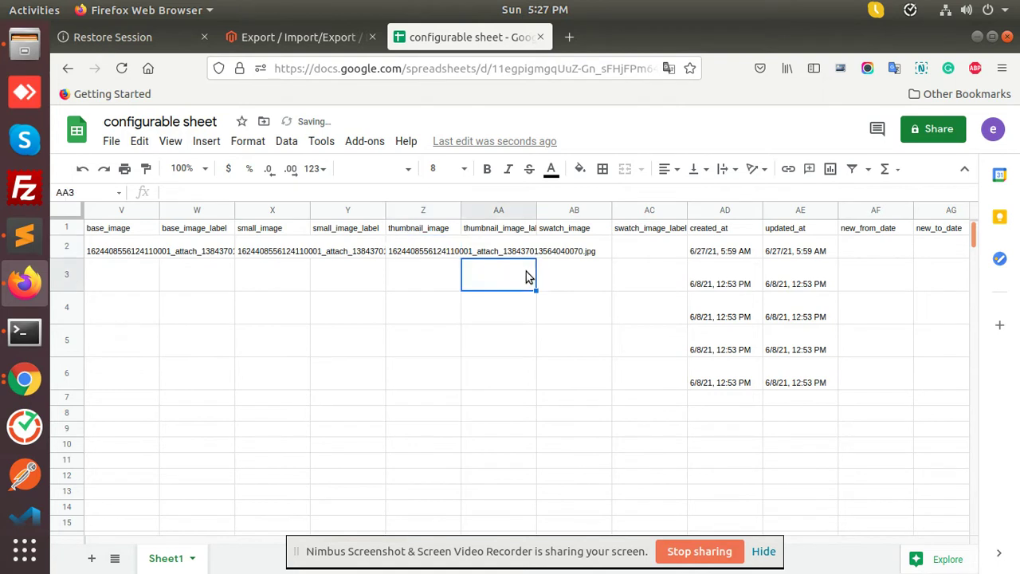
{"action": "left_click", "coordinate": [603, 251]}
{"action": "key", "text": "ctrl+v"}
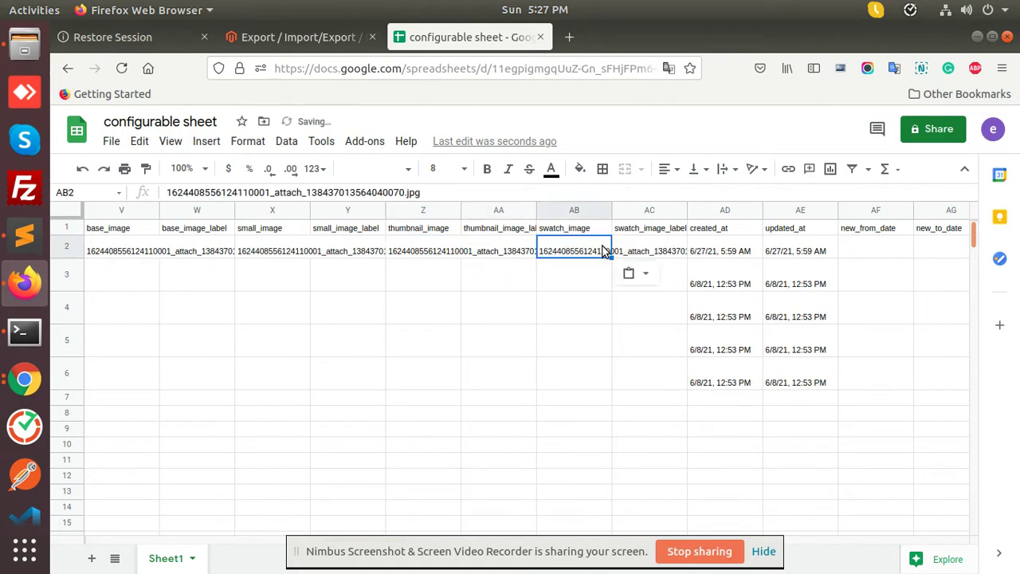
{"action": "left_click", "coordinate": [550, 287]}
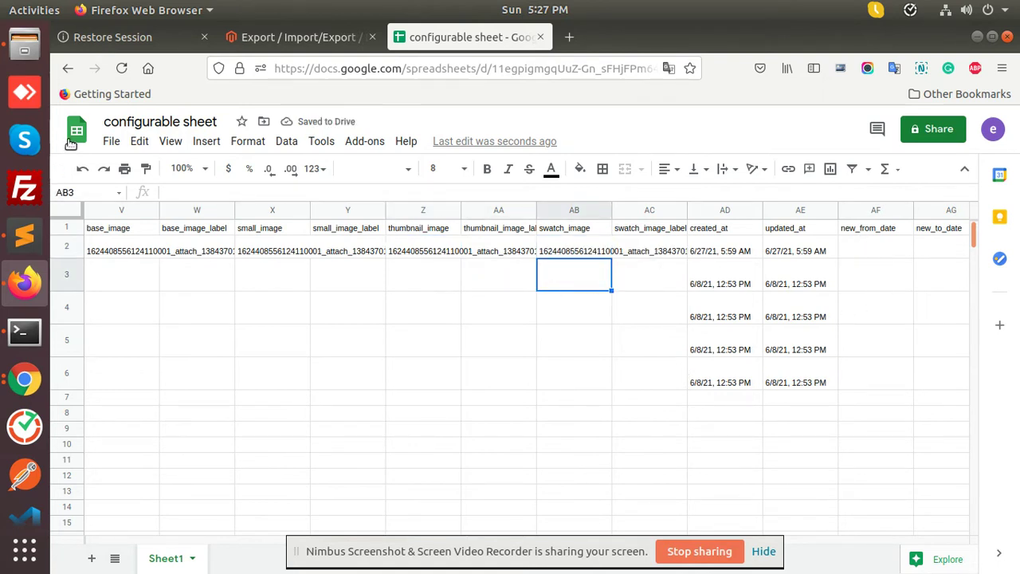
- Download the current sheet as a comma-separated values file and save it
{"action": "left_click", "coordinate": [111, 141]}
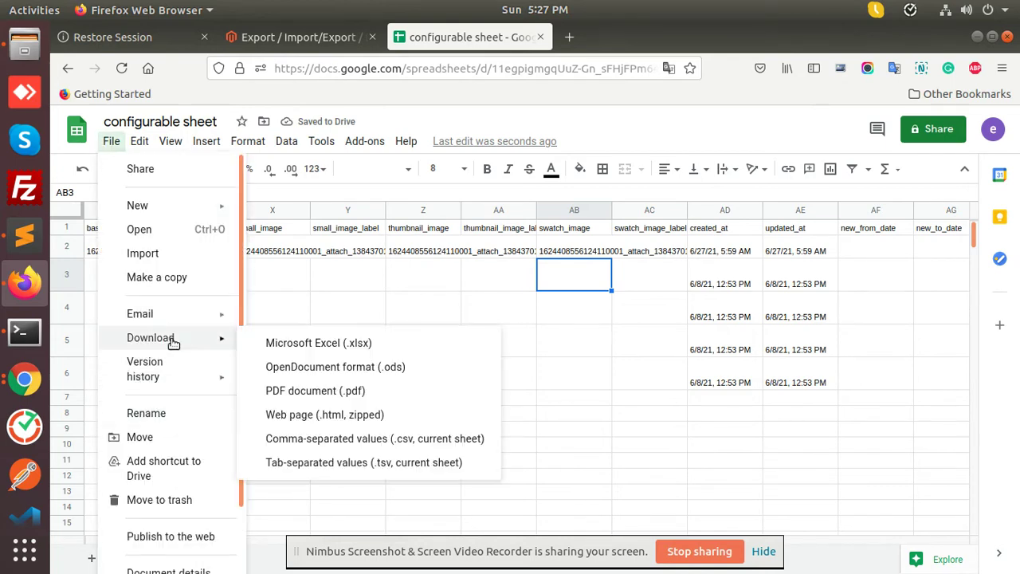
{"action": "scroll", "coordinate": [202, 319], "scroll_direction": "down", "scroll_amount": 1}
{"action": "mouse_move", "coordinate": [234, 310]}
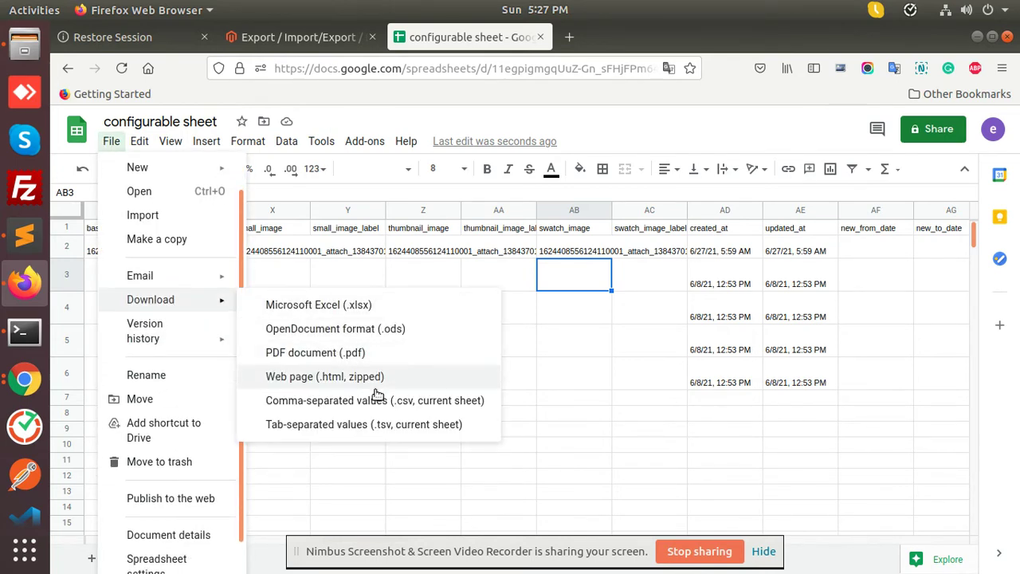
{"action": "left_click", "coordinate": [374, 403]}
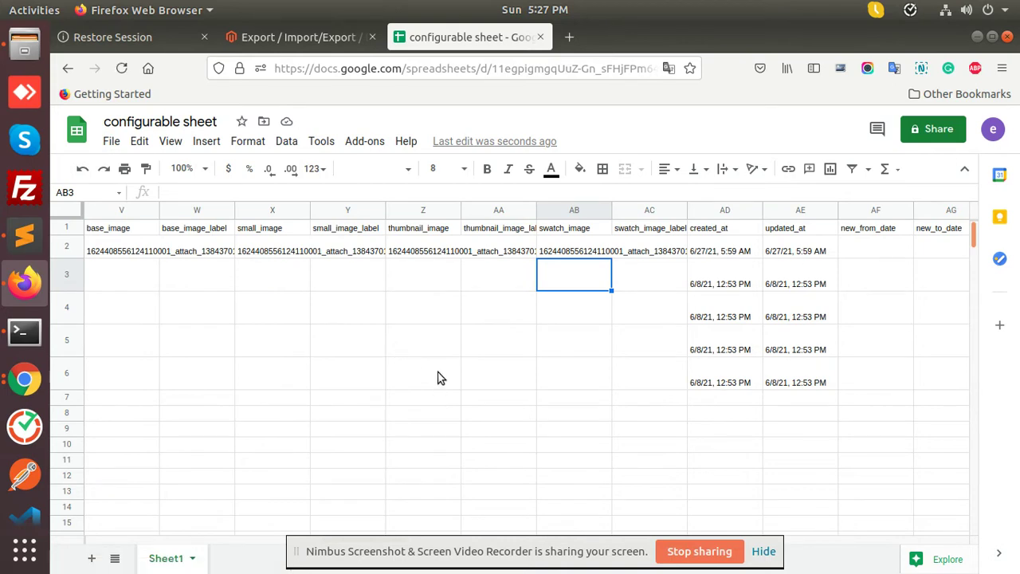
{"action": "left_click", "coordinate": [724, 413]}
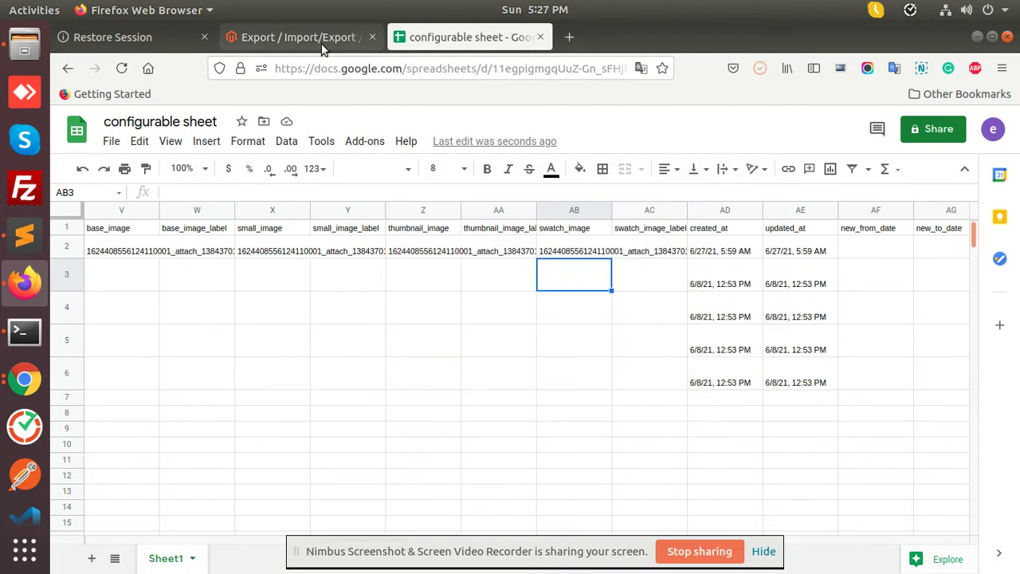
- Switch to the Magento admin and open the data transfer Import page
{"action": "left_click", "coordinate": [321, 40]}
{"action": "left_click", "coordinate": [121, 68]}
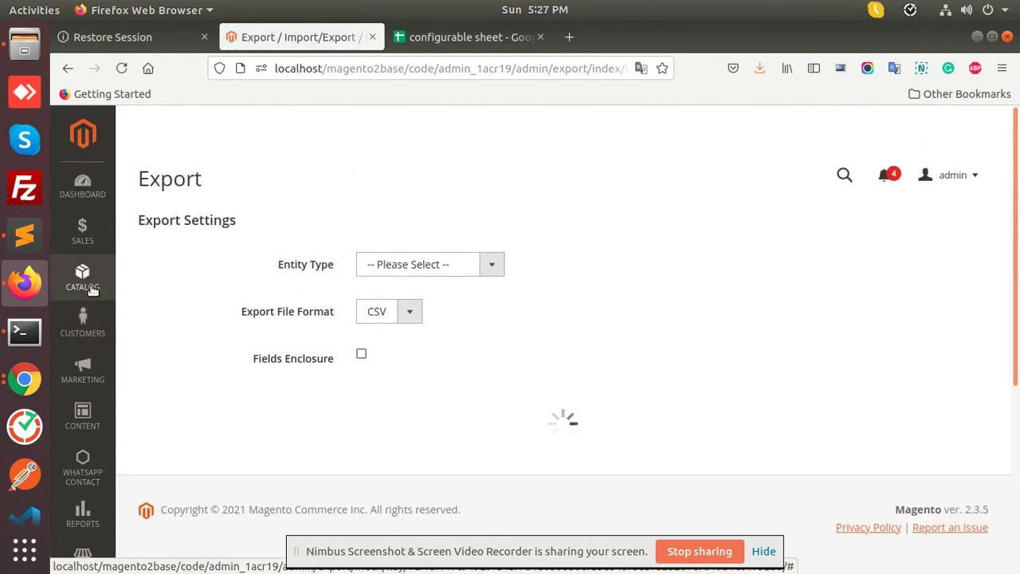
{"action": "scroll", "coordinate": [88, 399], "scroll_direction": "down", "scroll_amount": 3}
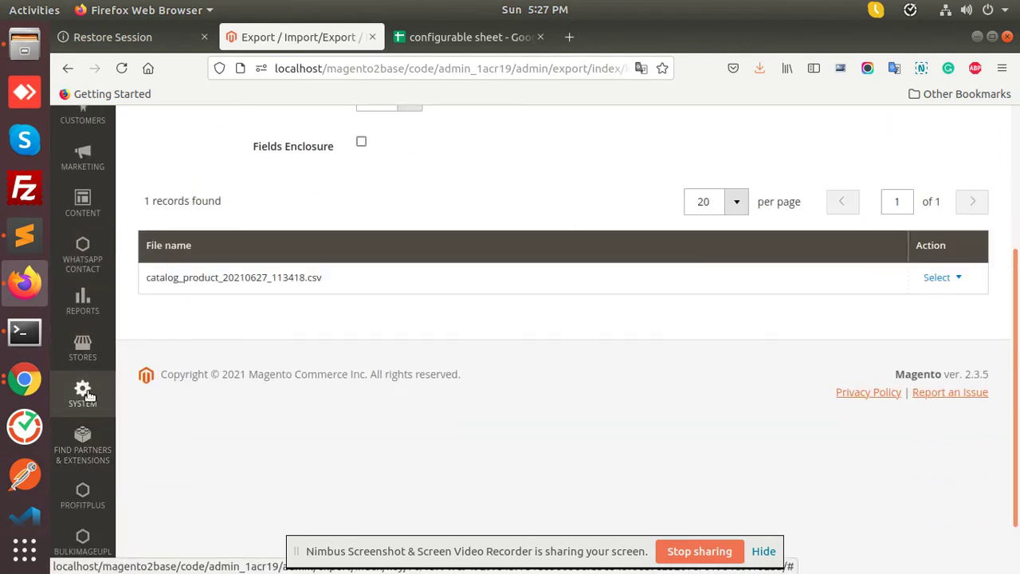
{"action": "left_click", "coordinate": [83, 392]}
{"action": "left_click", "coordinate": [151, 238]}
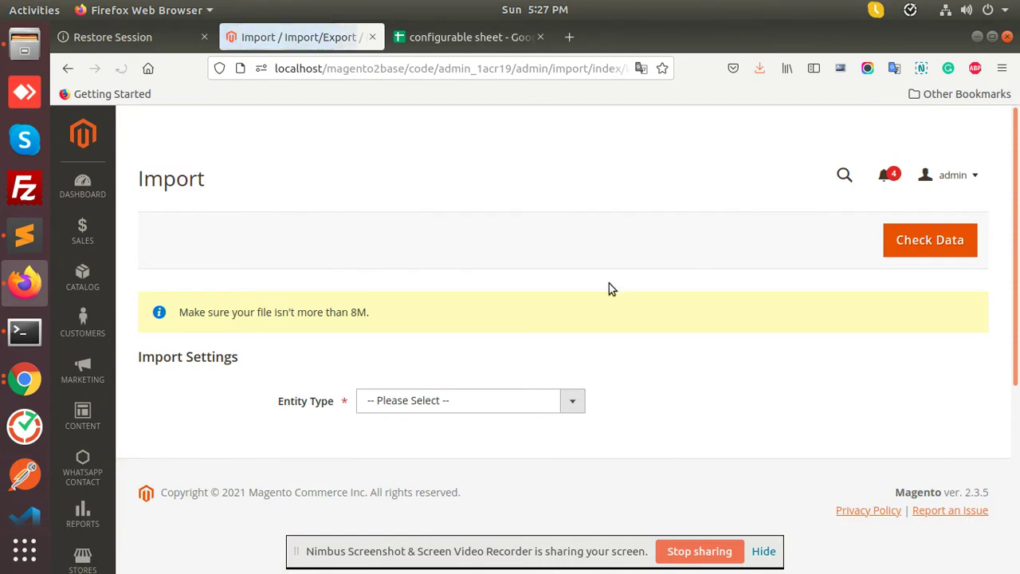
- Set the import's entity type to Products and its behavior to Add/Update, and choose a validation strategy
{"action": "left_click", "coordinate": [530, 398]}
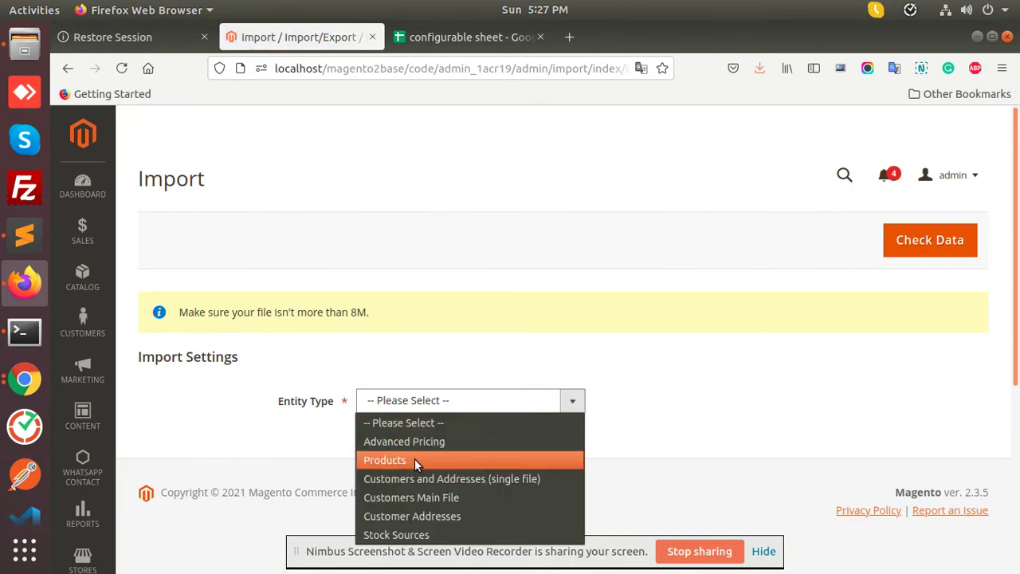
{"action": "left_click", "coordinate": [418, 458]}
{"action": "scroll", "coordinate": [490, 317], "scroll_direction": "down", "scroll_amount": 3}
{"action": "left_click", "coordinate": [424, 321]}
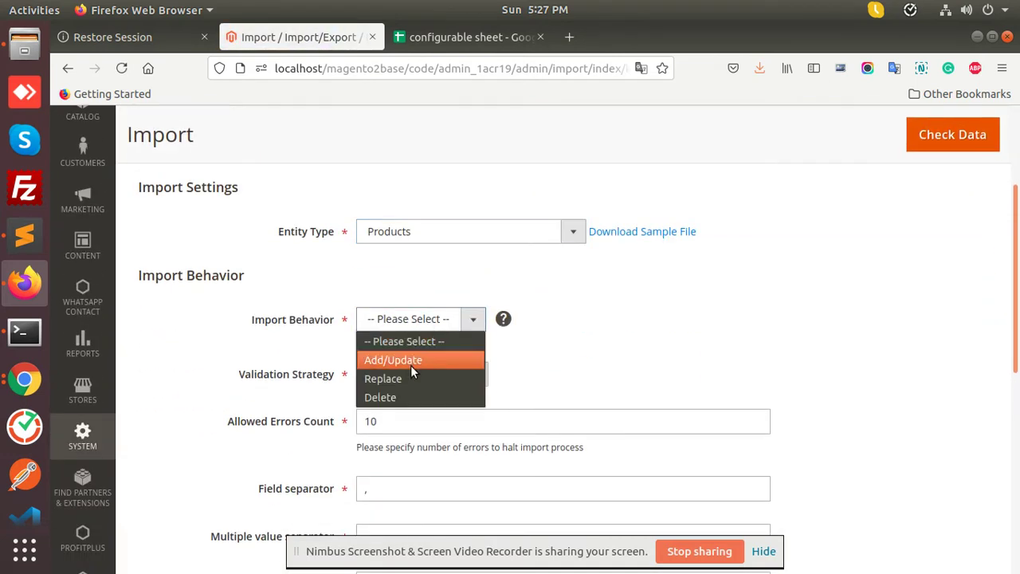
{"action": "left_click", "coordinate": [411, 360]}
{"action": "scroll", "coordinate": [514, 325], "scroll_direction": "down", "scroll_amount": 3}
{"action": "left_click", "coordinate": [475, 224]}
{"action": "left_click", "coordinate": [459, 266]}
- Select the recent file "configurable sheet - Sheet1.csv" as the file to import
{"action": "scroll", "coordinate": [553, 317], "scroll_direction": "down", "scroll_amount": 3}
{"action": "left_click", "coordinate": [383, 402]}
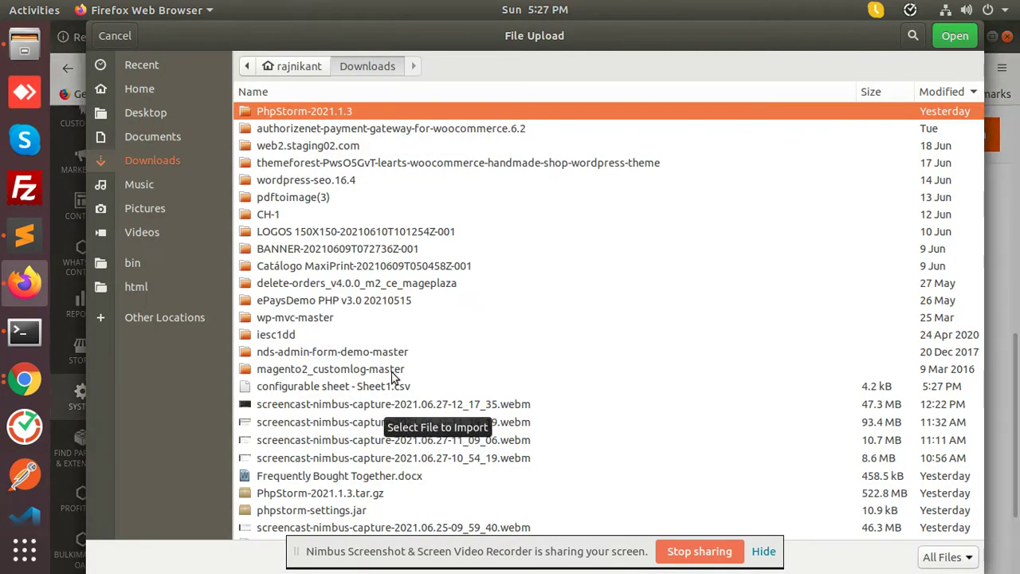
{"action": "left_click", "coordinate": [137, 65]}
{"action": "double_click", "coordinate": [275, 77]}
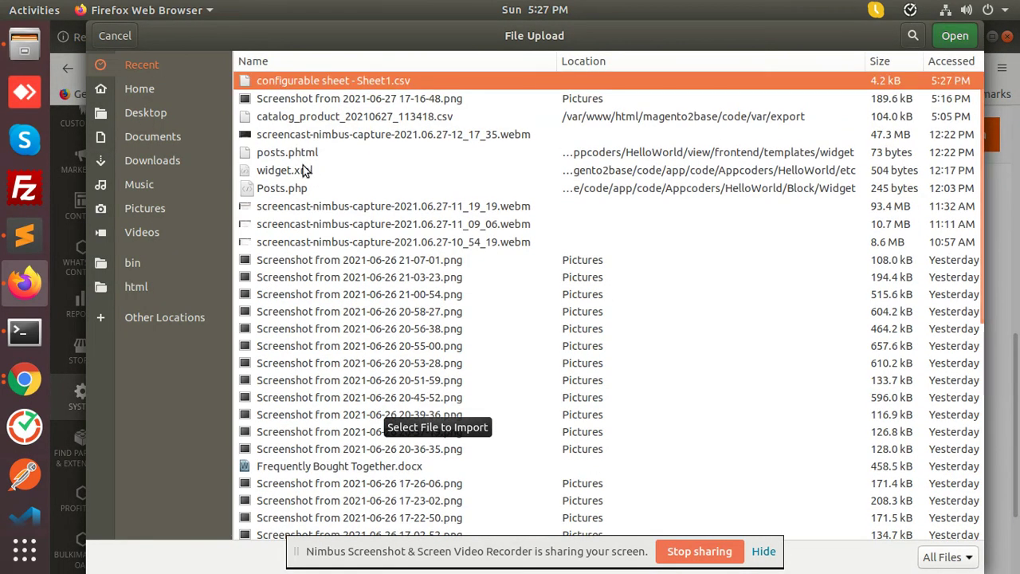
- Validate the import data and run the product import
{"action": "scroll", "coordinate": [519, 335], "scroll_direction": "down", "scroll_amount": 3}
{"action": "left_click", "coordinate": [970, 136]}
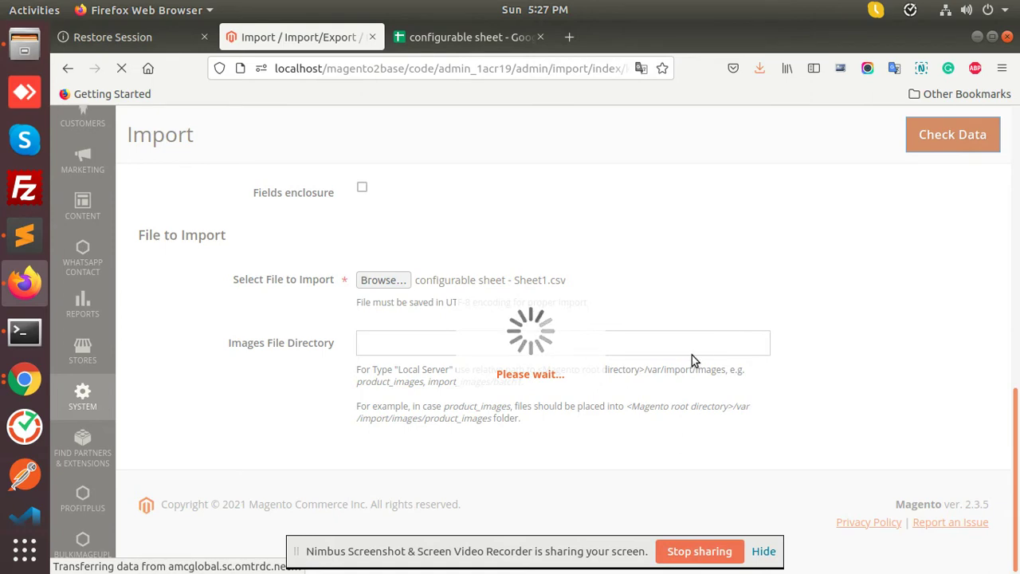
{"action": "scroll", "coordinate": [357, 431], "scroll_direction": "down", "scroll_amount": 3}
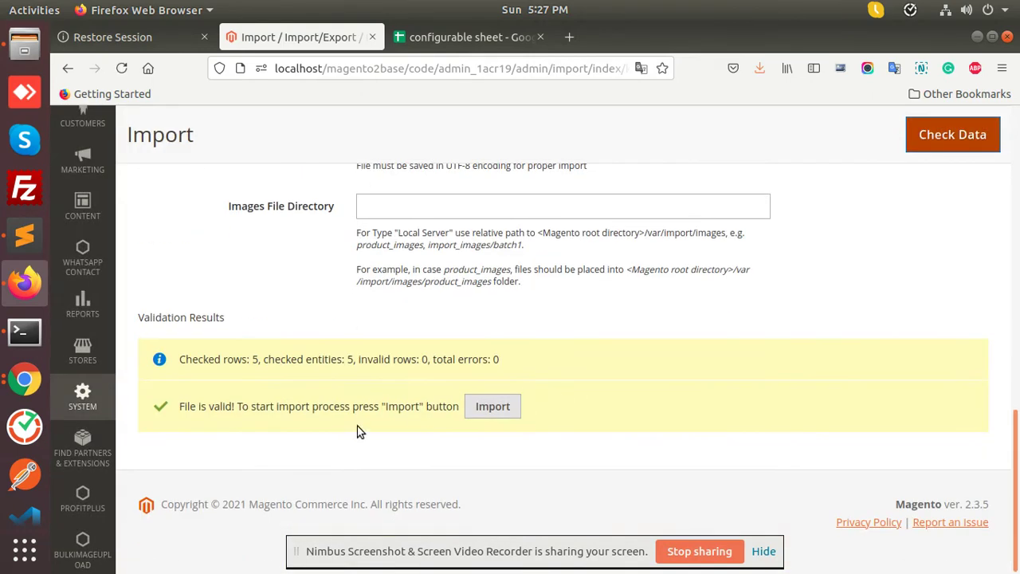
{"action": "left_click", "coordinate": [492, 407]}
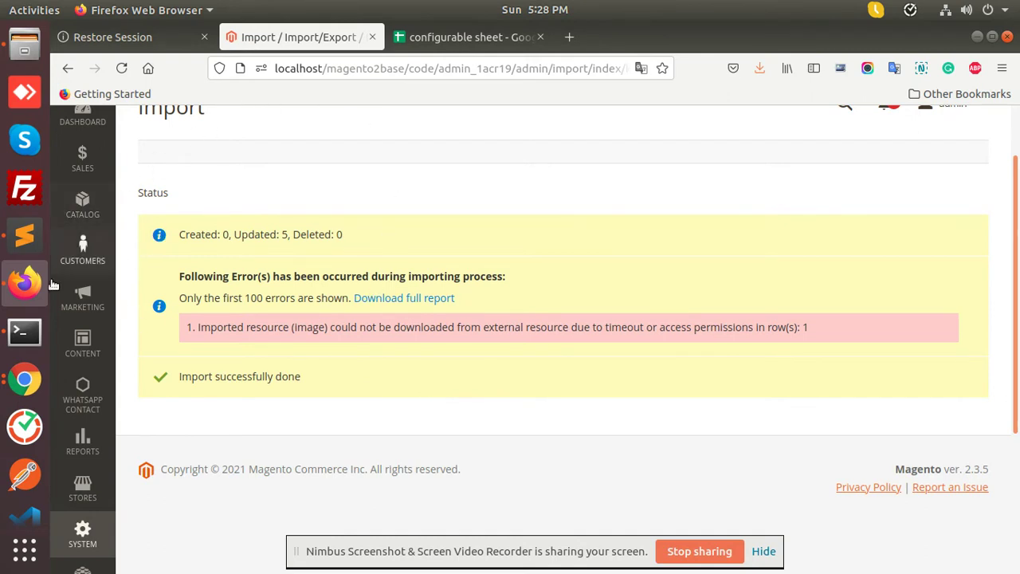
- Copy the configurable product's SKU TEST789 from cell A2 of the configurable sheet
{"action": "left_click", "coordinate": [458, 37]}
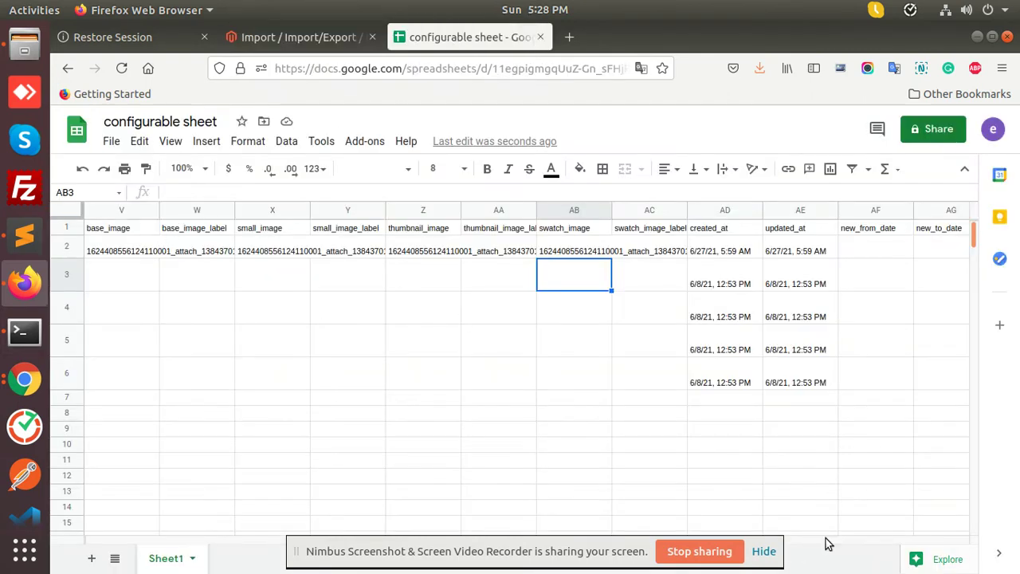
{"action": "left_click_drag", "start_coordinate": [821, 540], "coordinate": [56, 536]}
{"action": "left_click_drag", "start_coordinate": [253, 467], "coordinate": [38, 461]}
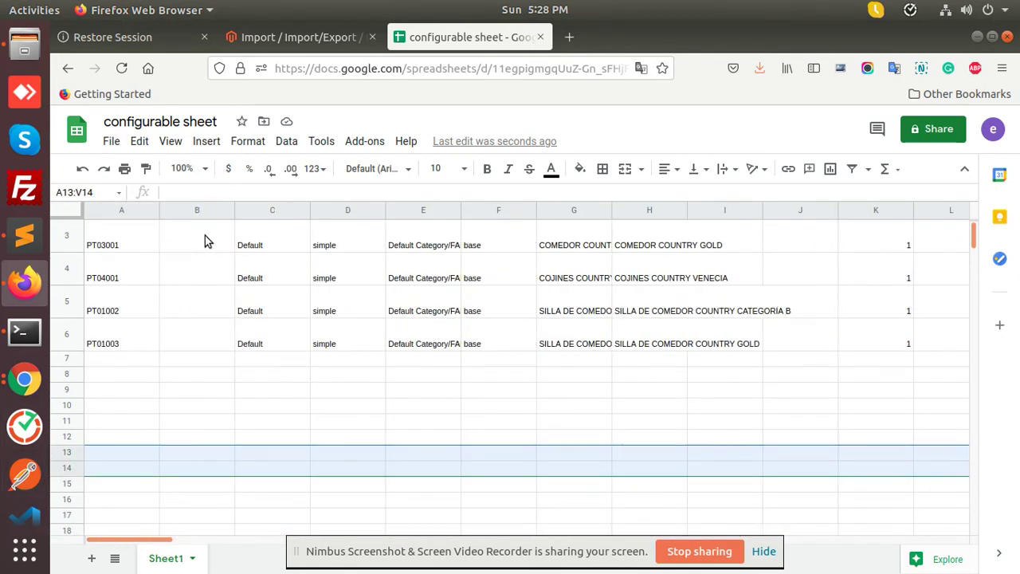
{"action": "scroll", "coordinate": [115, 275], "scroll_direction": "up", "scroll_amount": 2}
{"action": "left_click", "coordinate": [110, 251]}
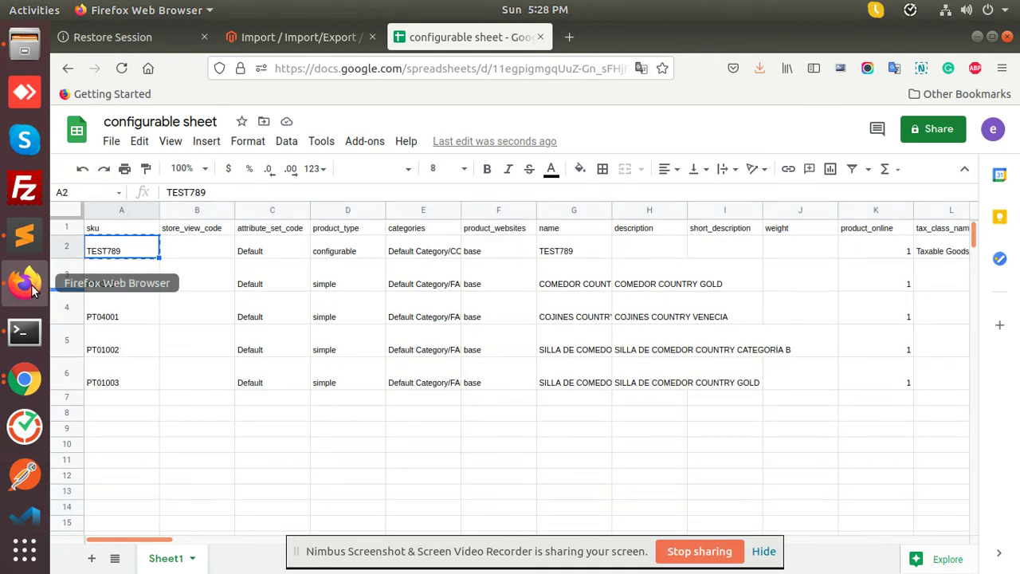
- Return to the Magento admin and open Index Management in a new browser tab
{"action": "left_click", "coordinate": [257, 41]}
{"action": "scroll", "coordinate": [108, 482], "scroll_direction": "down", "scroll_amount": 2}
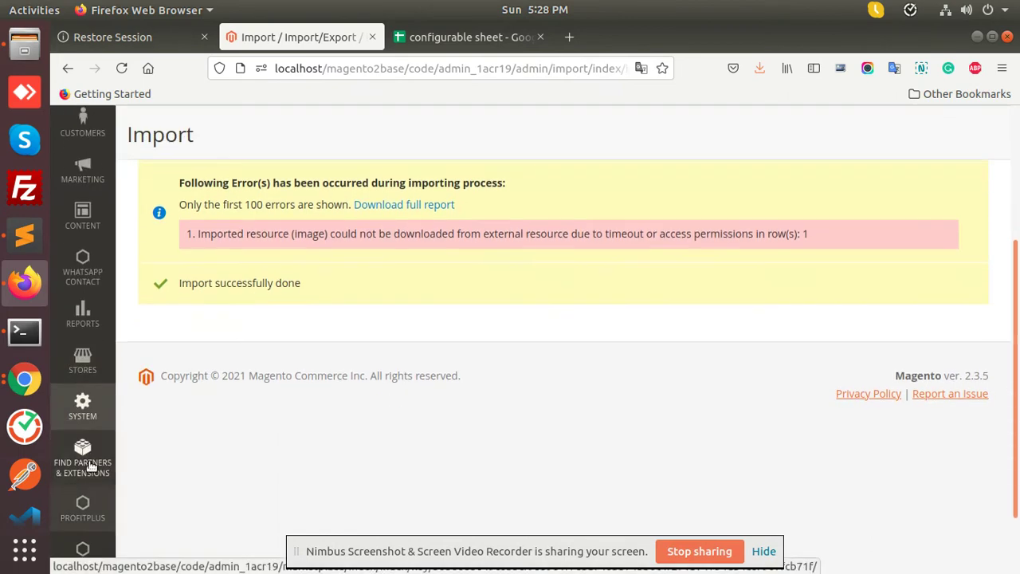
{"action": "left_click", "coordinate": [94, 421]}
{"action": "scroll", "coordinate": [239, 442], "scroll_direction": "down", "scroll_amount": 3}
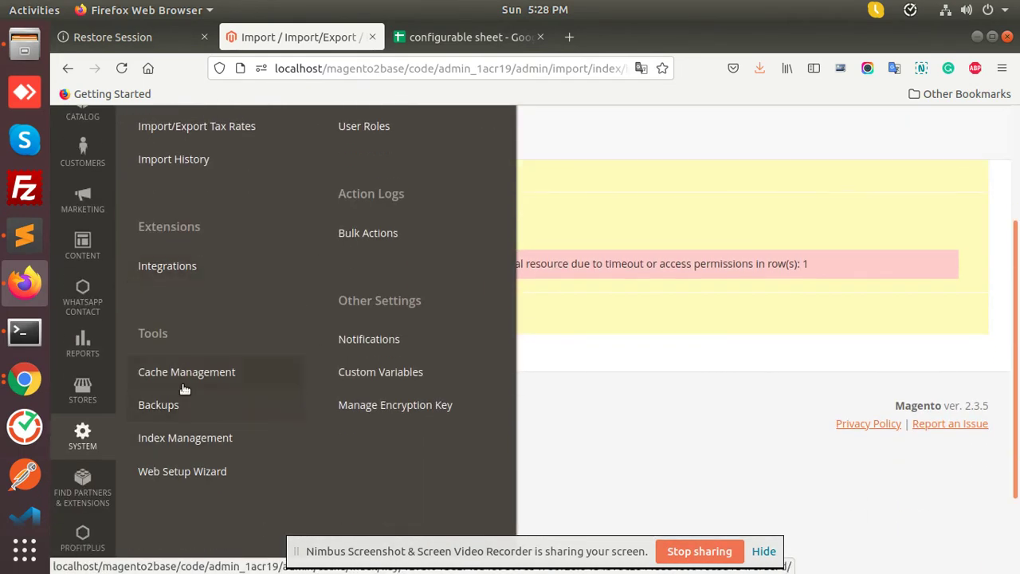
{"action": "middle_click", "coordinate": [191, 424]}
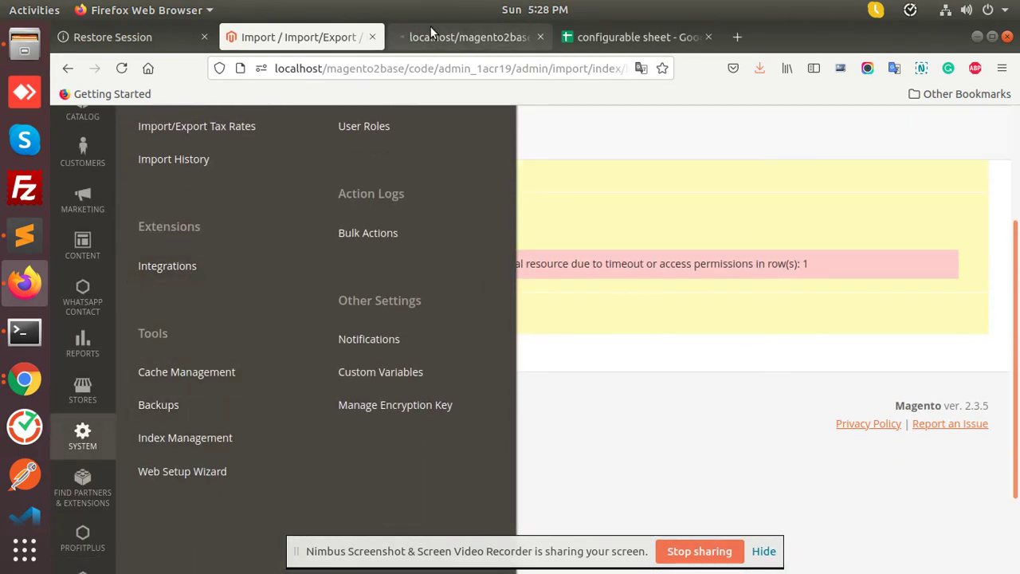
{"action": "left_click", "coordinate": [434, 38]}
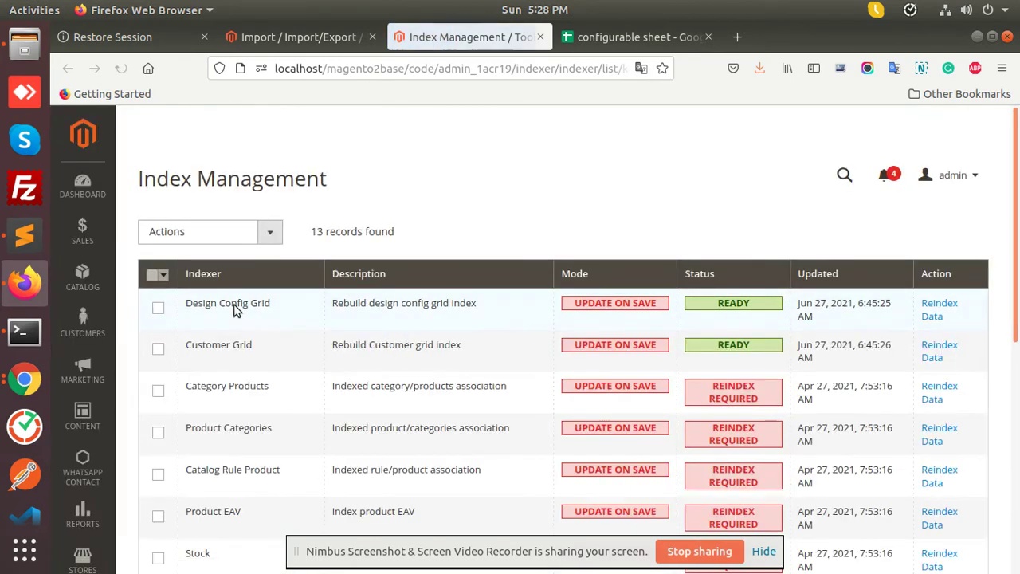
- Select all indexers and run the Reindex Data action on them
{"action": "left_click", "coordinate": [163, 274]}
{"action": "left_click", "coordinate": [177, 313]}
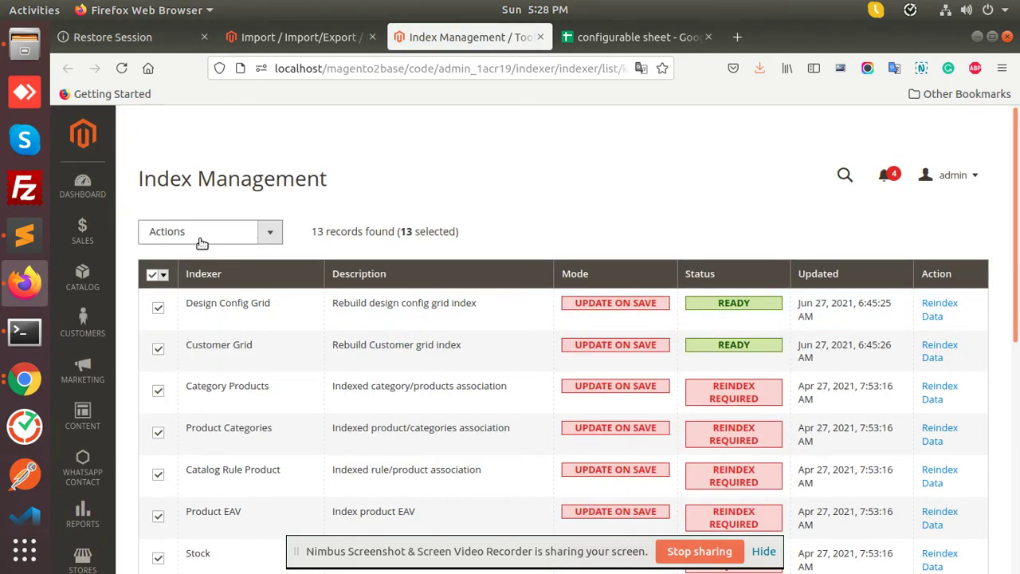
{"action": "left_click", "coordinate": [199, 232]}
{"action": "left_click", "coordinate": [205, 309]}
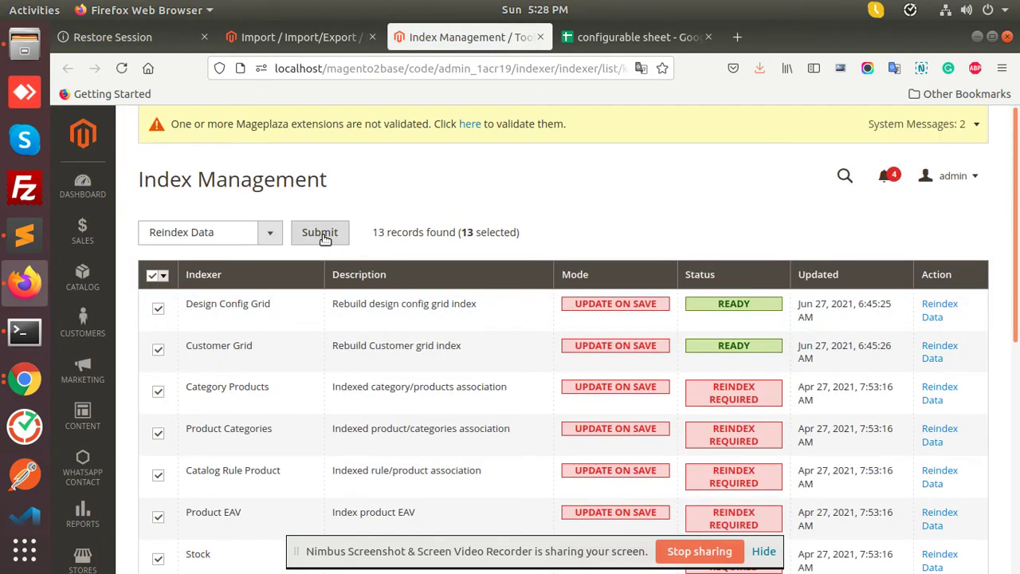
{"action": "left_click", "coordinate": [321, 231]}
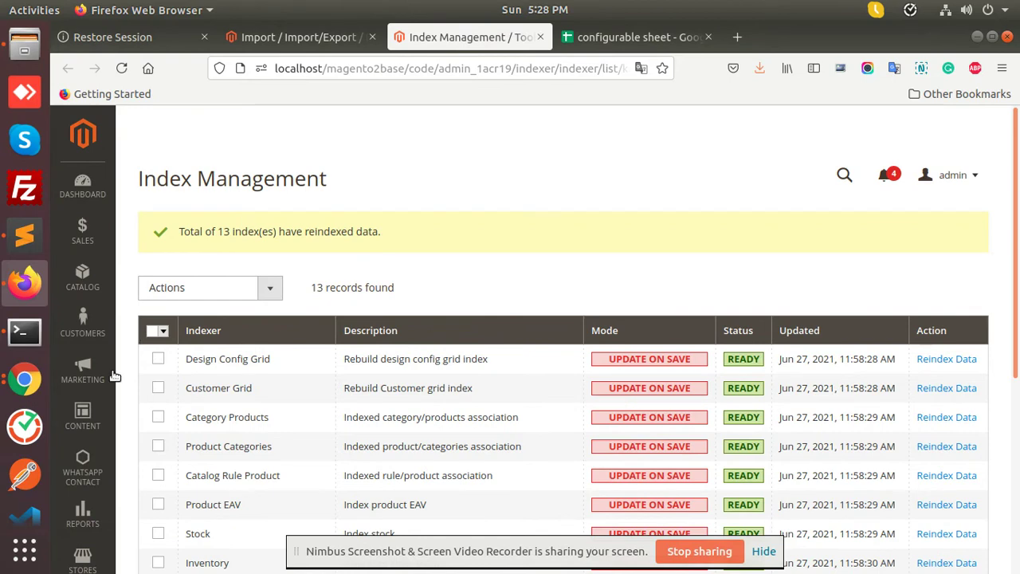
- Open Cache Management in a new browser tab and flush the Magento cache
{"action": "scroll", "coordinate": [114, 375], "scroll_direction": "down", "scroll_amount": 5}
{"action": "left_click", "coordinate": [83, 396]}
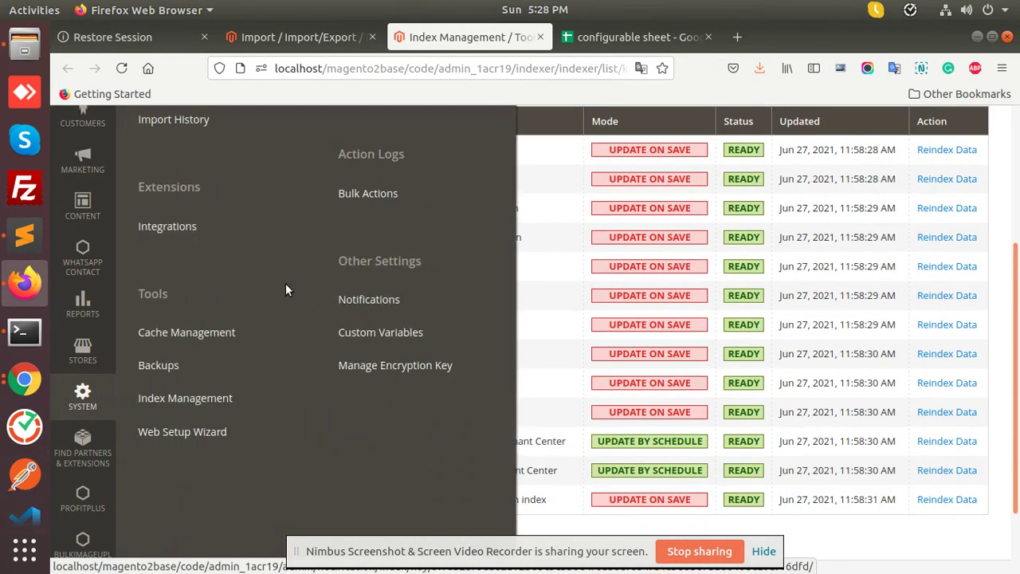
{"action": "middle_click", "coordinate": [195, 335]}
{"action": "left_click", "coordinate": [635, 38]}
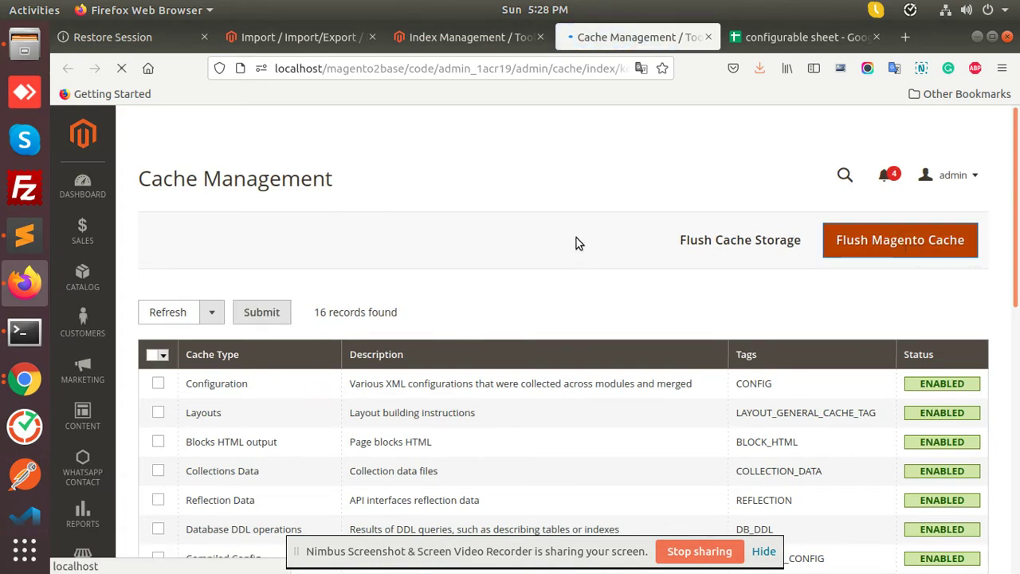
- Load the store's front end at localhost/magento2base/code/ in a new browser tab
{"action": "left_click", "coordinate": [904, 36]}
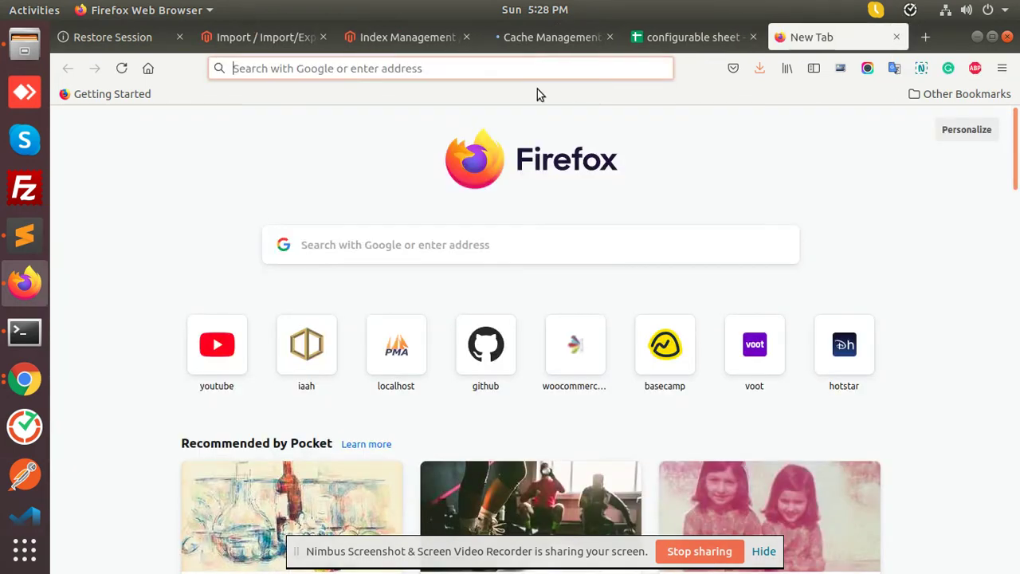
{"action": "left_click", "coordinate": [515, 70]}
{"action": "key", "text": "Right"}
{"action": "type", "text": "ma"}
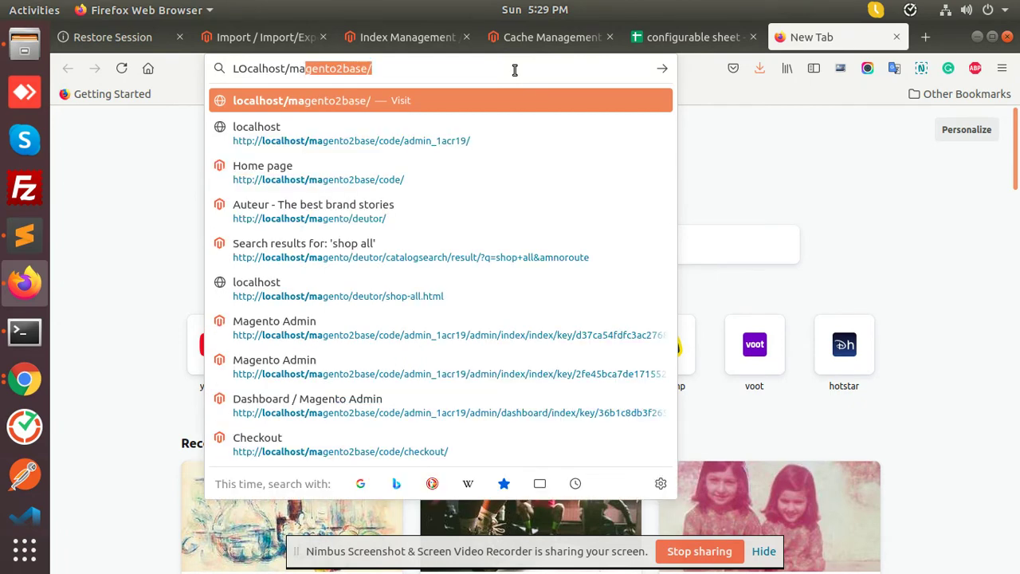
{"action": "key", "text": "Right"}
{"action": "type", "text": "c"}
{"action": "key", "text": "Right"}
{"action": "key", "text": "Return"}
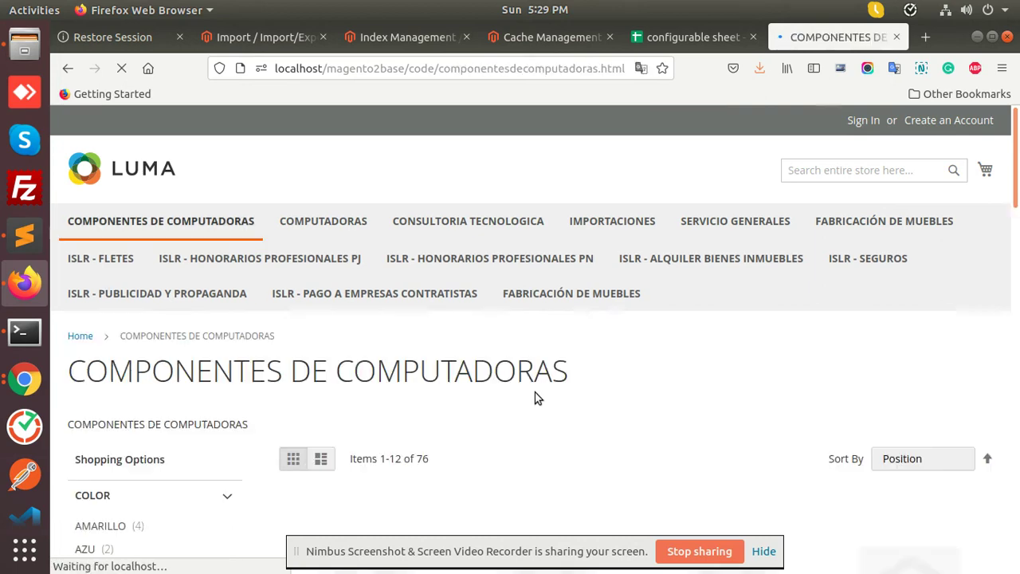
- Open the TEST789 product from the COMPONENTES DE COMPUTADORAS category page
{"action": "scroll", "coordinate": [490, 408], "scroll_direction": "down", "scroll_amount": 3}
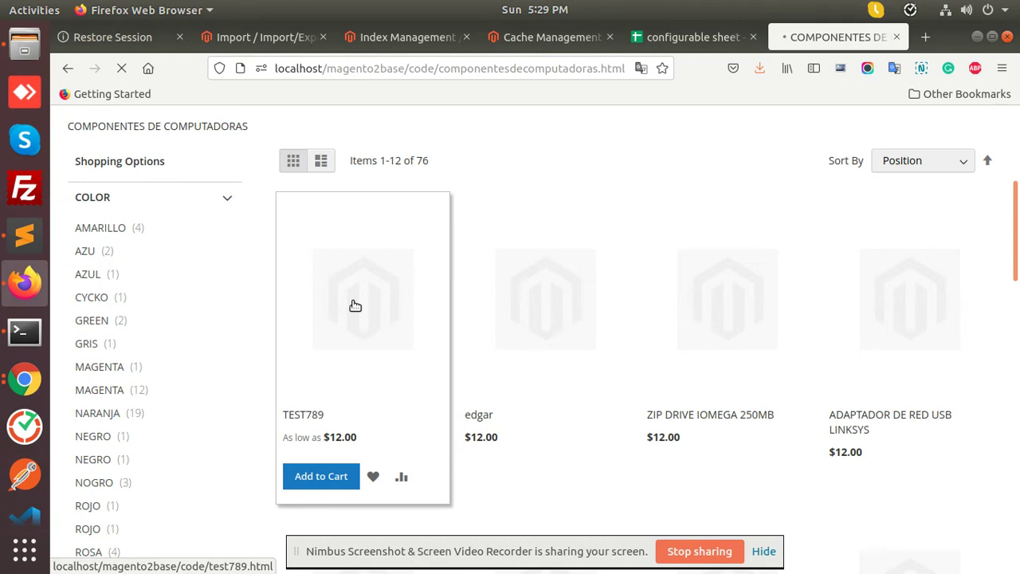
{"action": "left_click", "coordinate": [355, 306]}
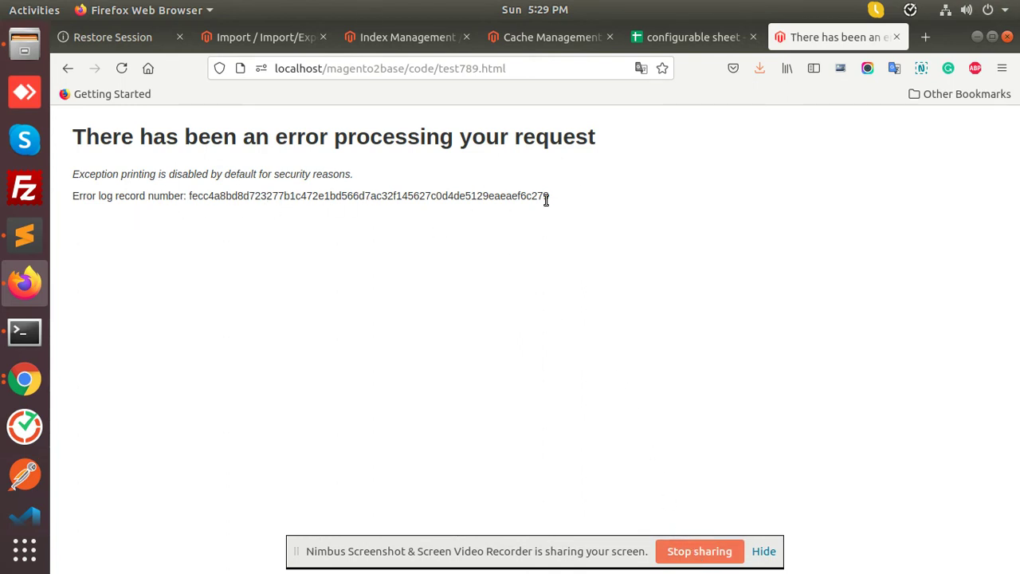
- Select the error log record number and open the log folder under magento2base/code/var in Files to look for the error
{"action": "double_click", "coordinate": [518, 195]}
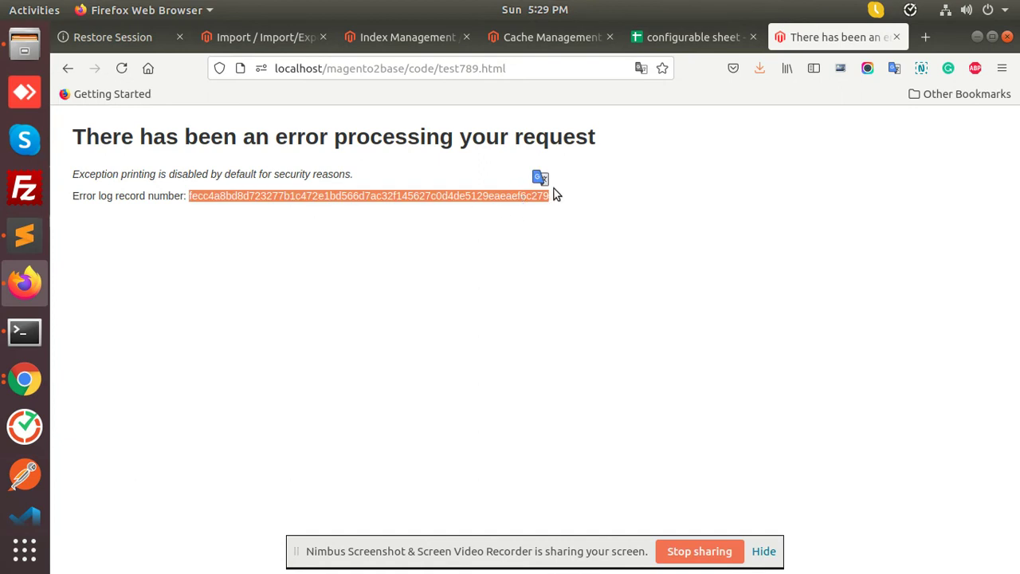
{"action": "left_click", "coordinate": [16, 49]}
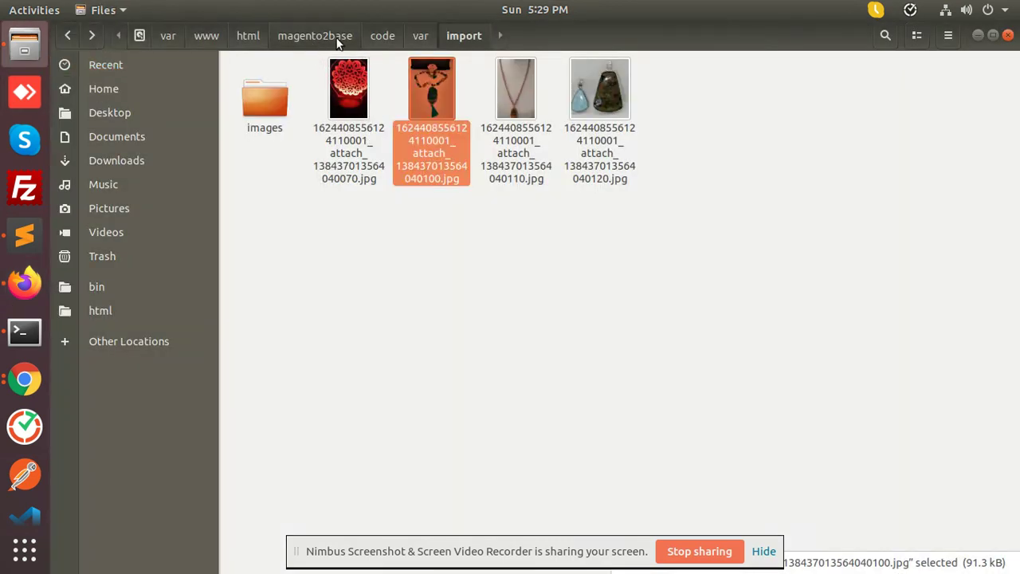
{"action": "left_click", "coordinate": [339, 37]}
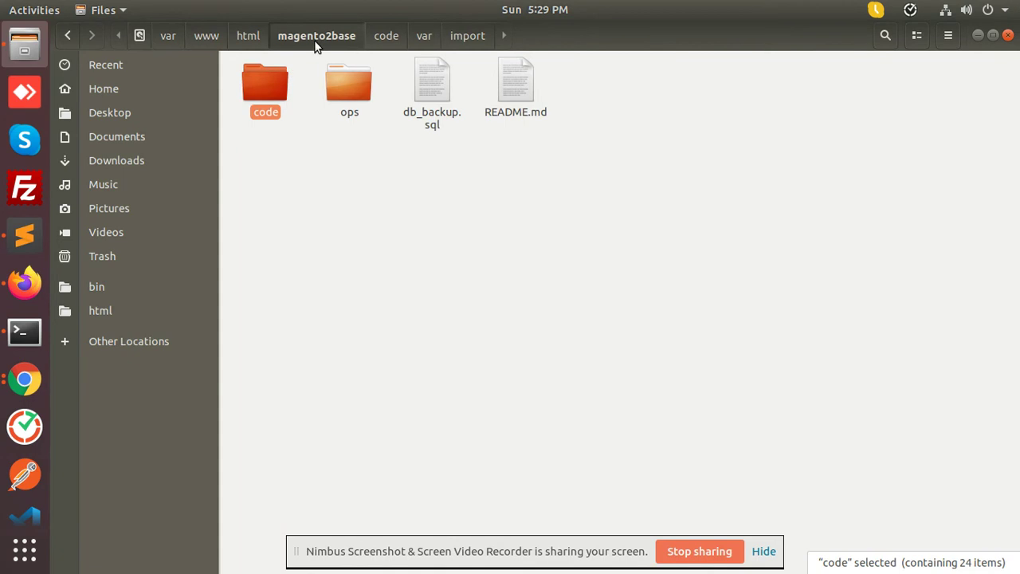
{"action": "double_click", "coordinate": [257, 99]}
{"action": "double_click", "coordinate": [275, 180]}
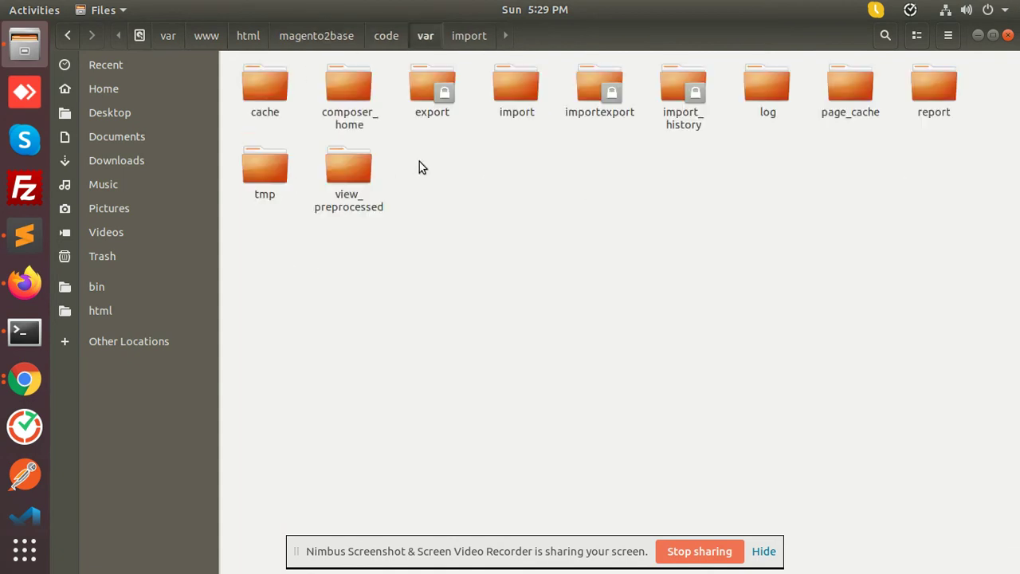
{"action": "double_click", "coordinate": [770, 90]}
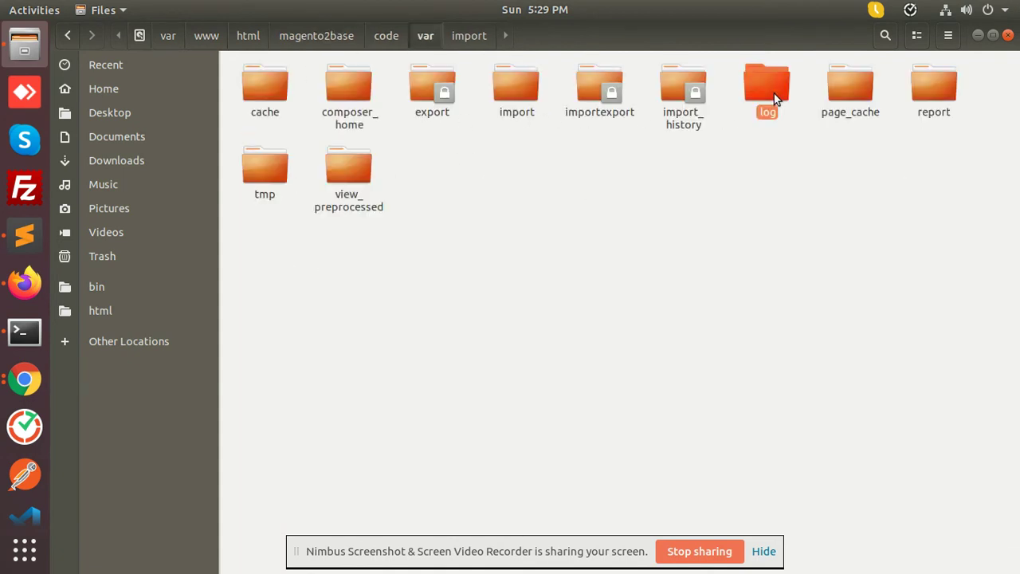
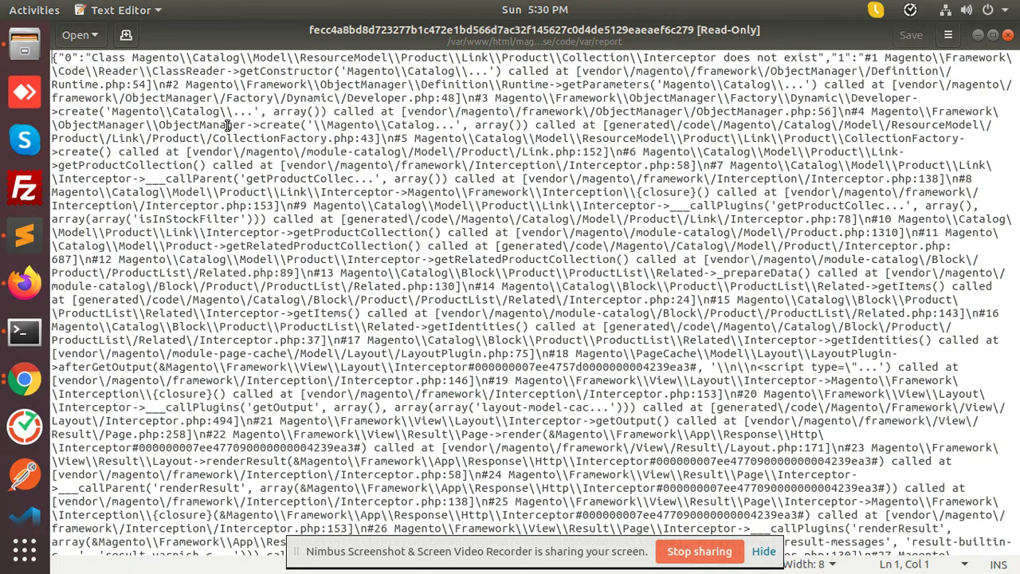
- Switch to Sublime Text, find the Magento command notes, and copy "sudo php bin/magento setup:di:compile"
{"action": "left_click", "coordinate": [24, 233]}
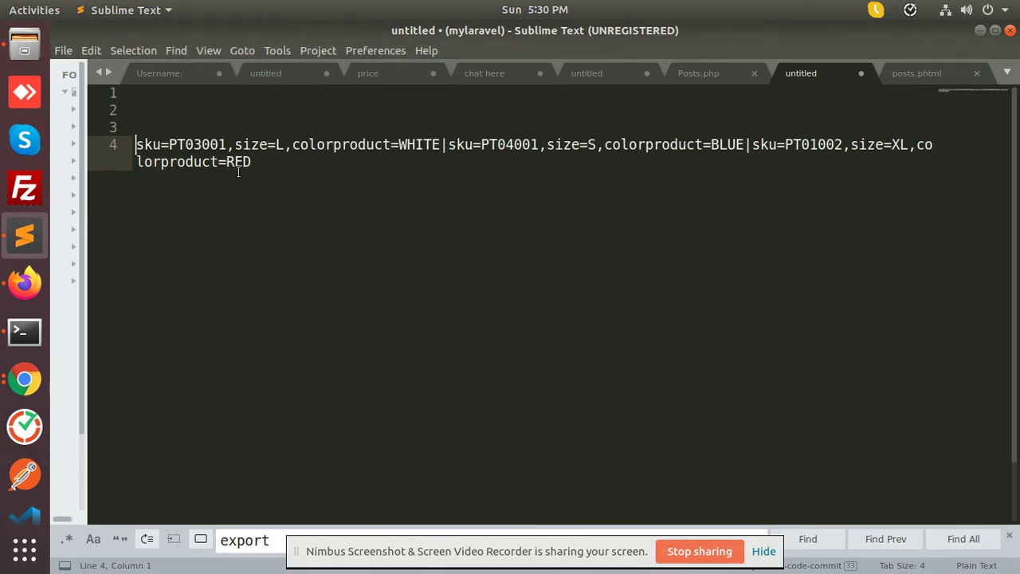
{"action": "left_click", "coordinate": [182, 73]}
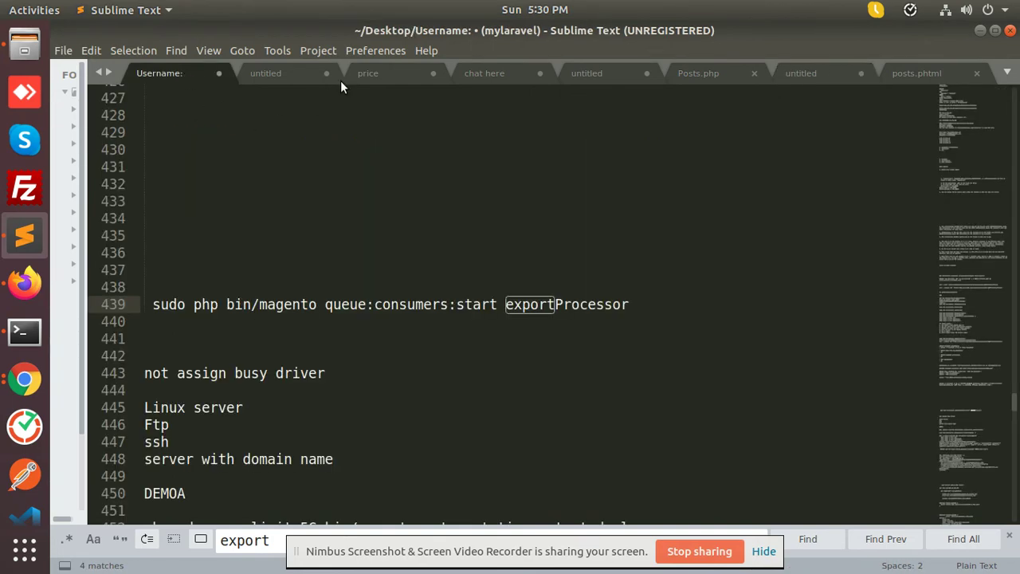
{"action": "left_click", "coordinate": [389, 78]}
{"action": "left_click", "coordinate": [456, 72]}
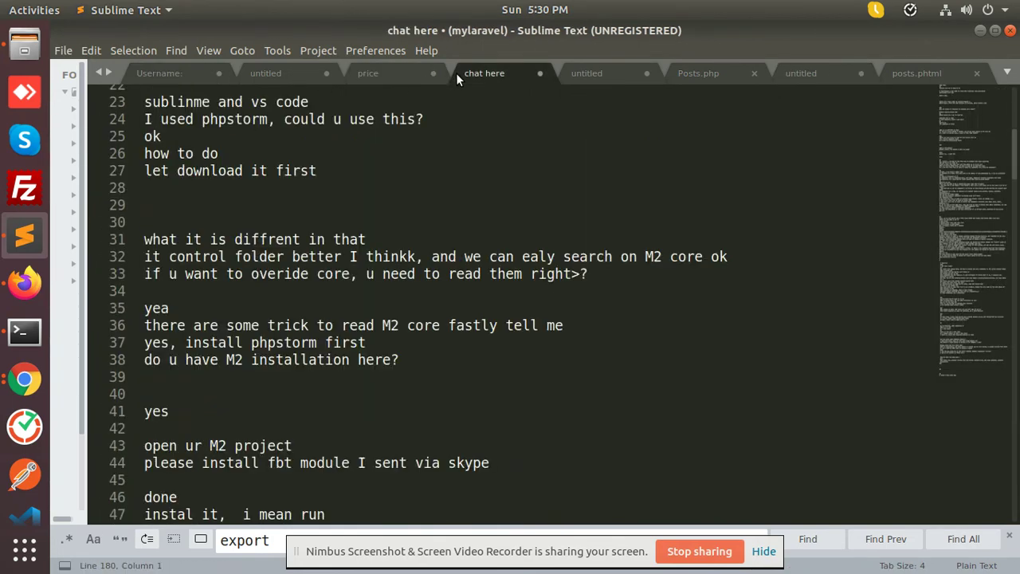
{"action": "left_click", "coordinate": [573, 71]}
{"action": "scroll", "coordinate": [417, 316], "scroll_direction": "down", "scroll_amount": 6}
{"action": "left_click_drag", "start_coordinate": [440, 282], "coordinate": [99, 282]}
{"action": "key", "text": "ctrl+c"}
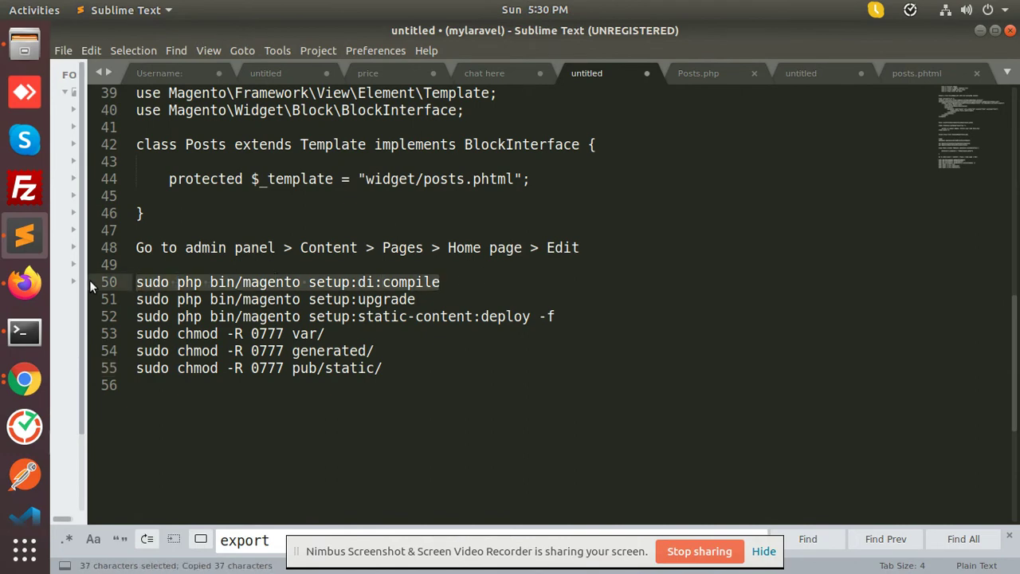
- Stop the running queue consumer in the terminal, run "sudo php bin/magento setup:di:compile", and enter the sudo password
{"action": "left_click", "coordinate": [40, 327]}
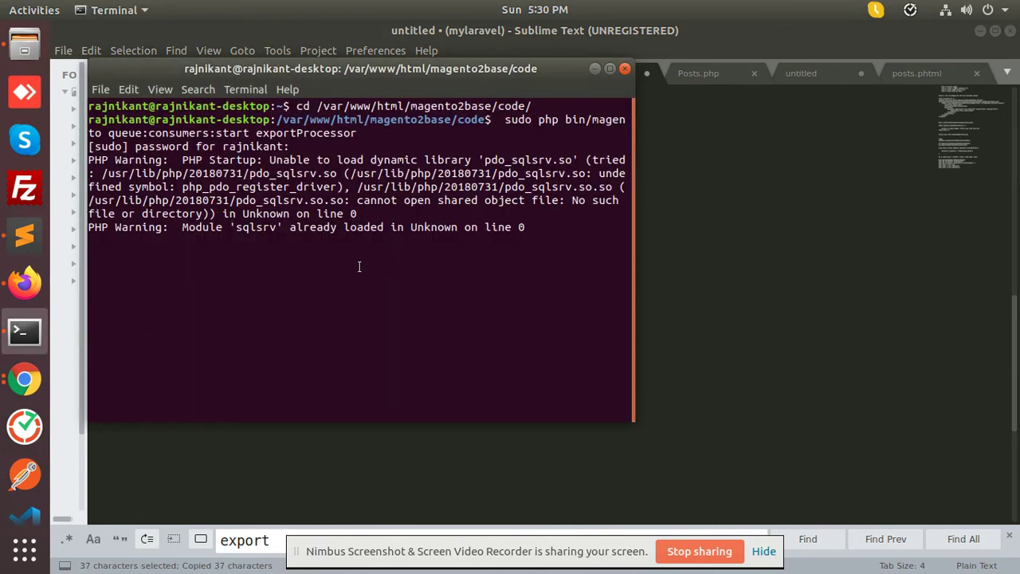
{"action": "key", "text": "ctrl+c"}
{"action": "key", "text": "ctrl+c"}
{"action": "right_click", "coordinate": [339, 313]}
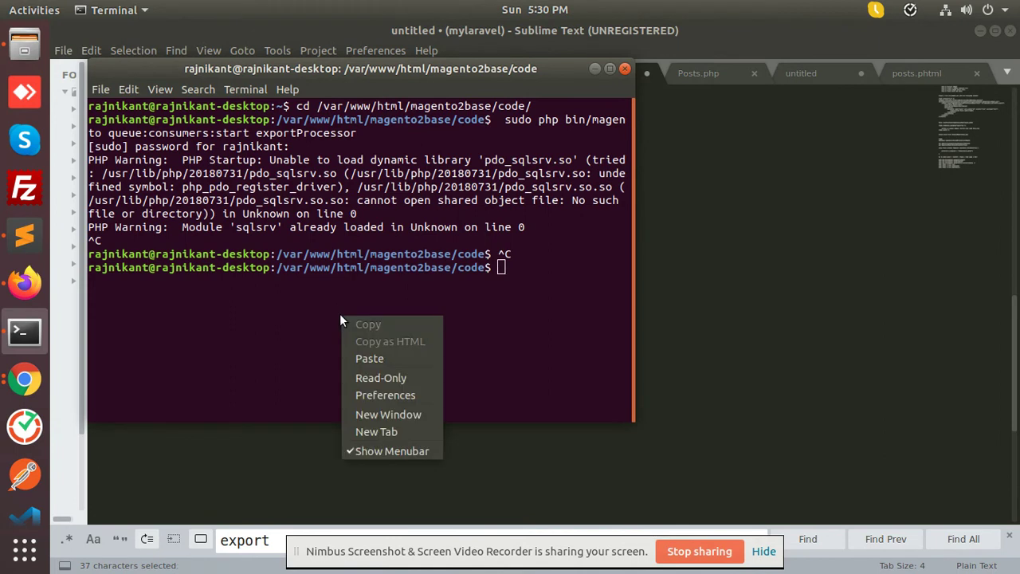
{"action": "left_click", "coordinate": [365, 351]}
{"action": "key", "text": "Return"}
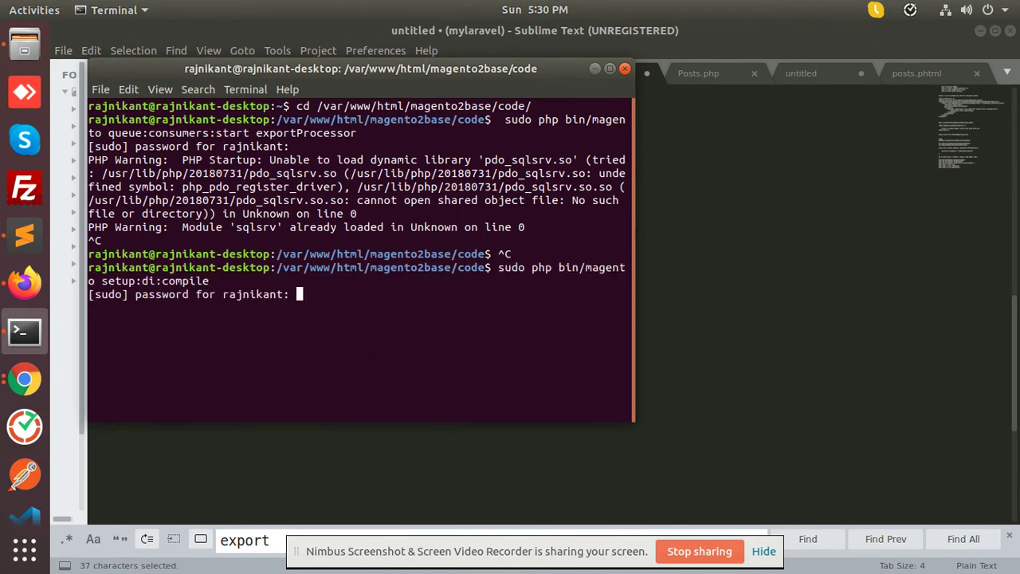
{"action": "key", "text": "Return"}
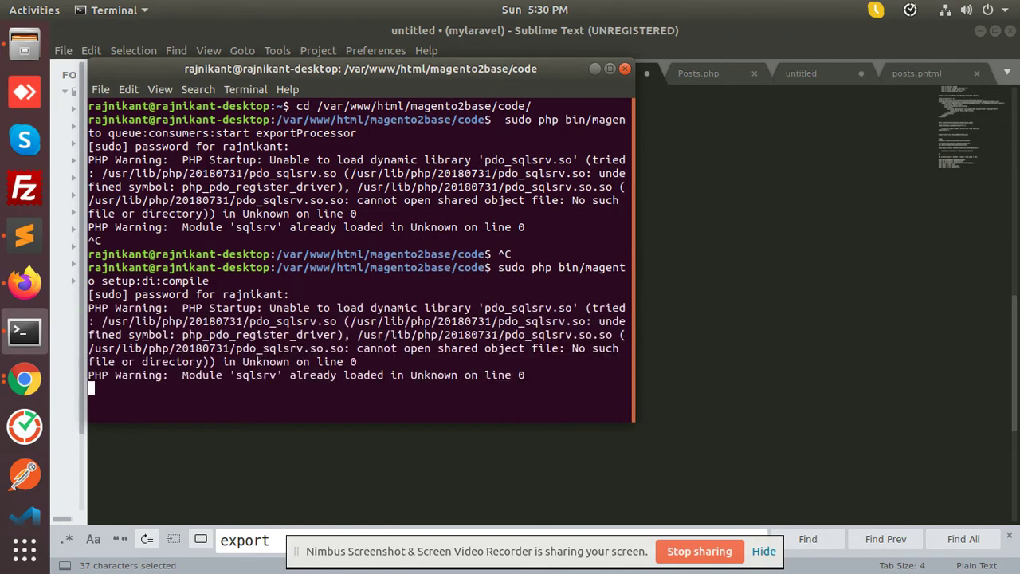
- Copy the "sudo php bin/magento setup:upgrade" command from the Sublime Text notes
{"action": "left_click", "coordinate": [725, 238]}
{"action": "left_click_drag", "start_coordinate": [415, 300], "coordinate": [118, 303]}
{"action": "key", "text": "ctrl+c"}
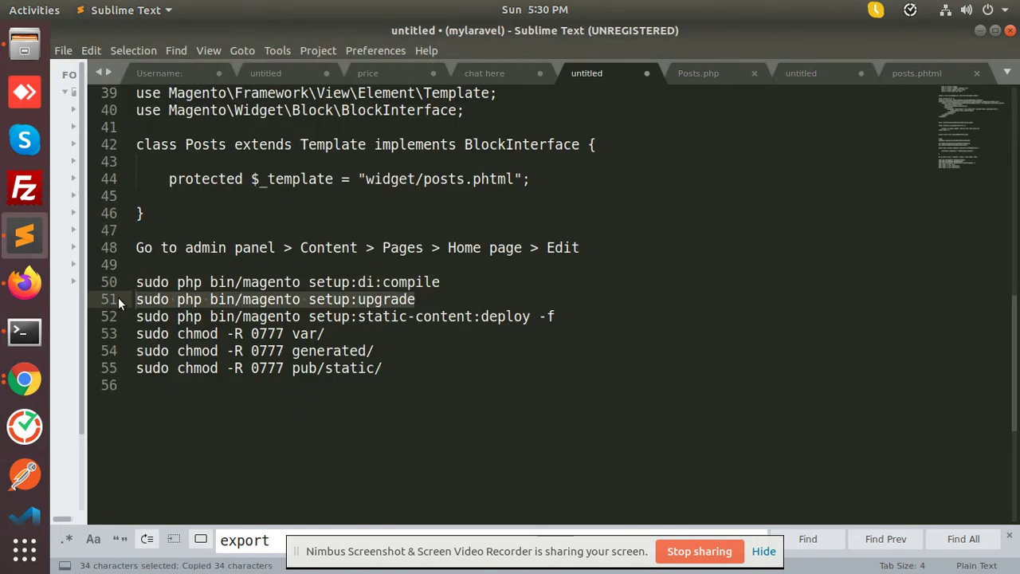
- Maximize the terminal to check the compilation progress, and return to the command notes in Sublime Text
{"action": "key", "text": "alt+Tab"}
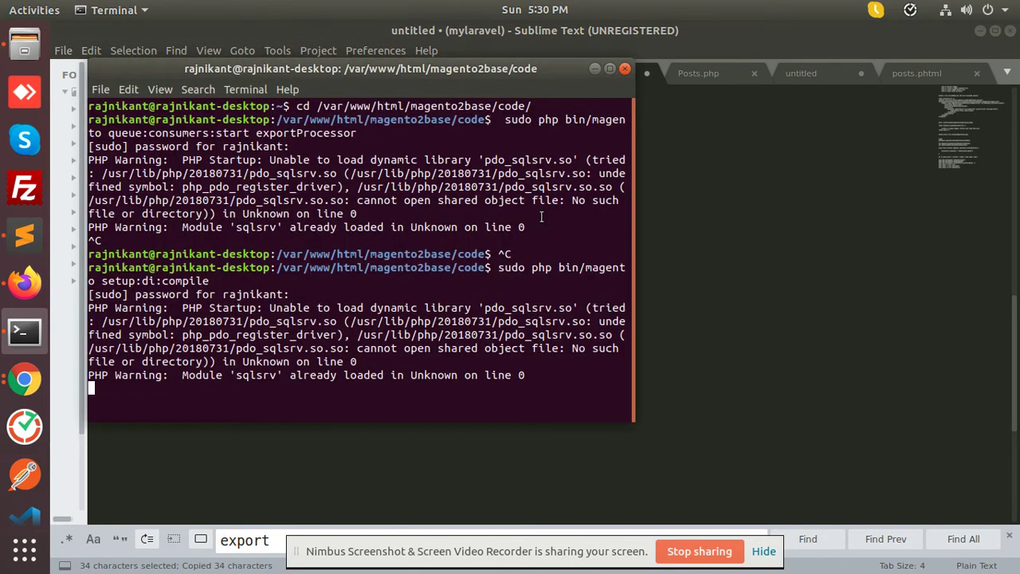
{"action": "left_click", "coordinate": [609, 69]}
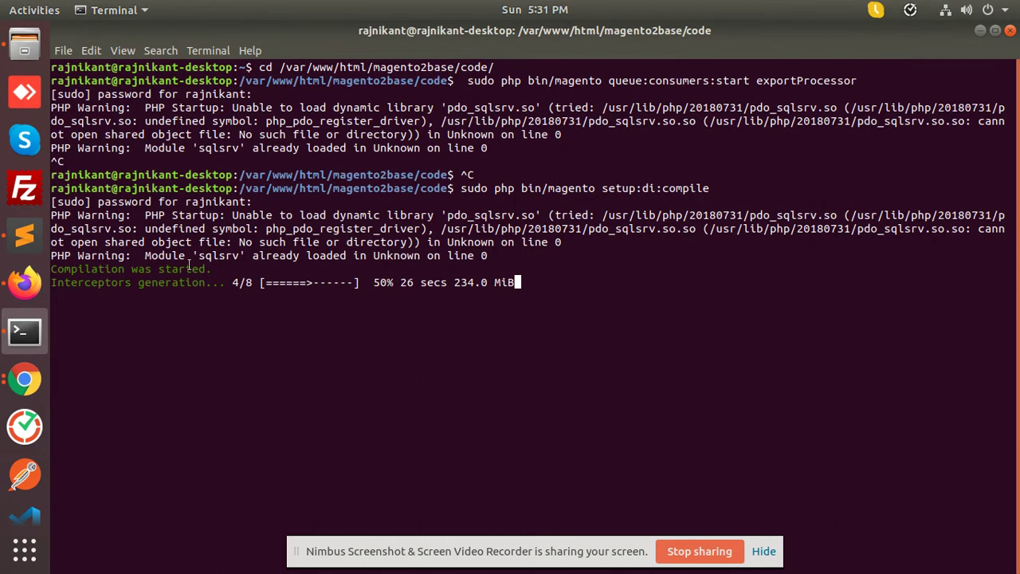
{"action": "left_click", "coordinate": [23, 235]}
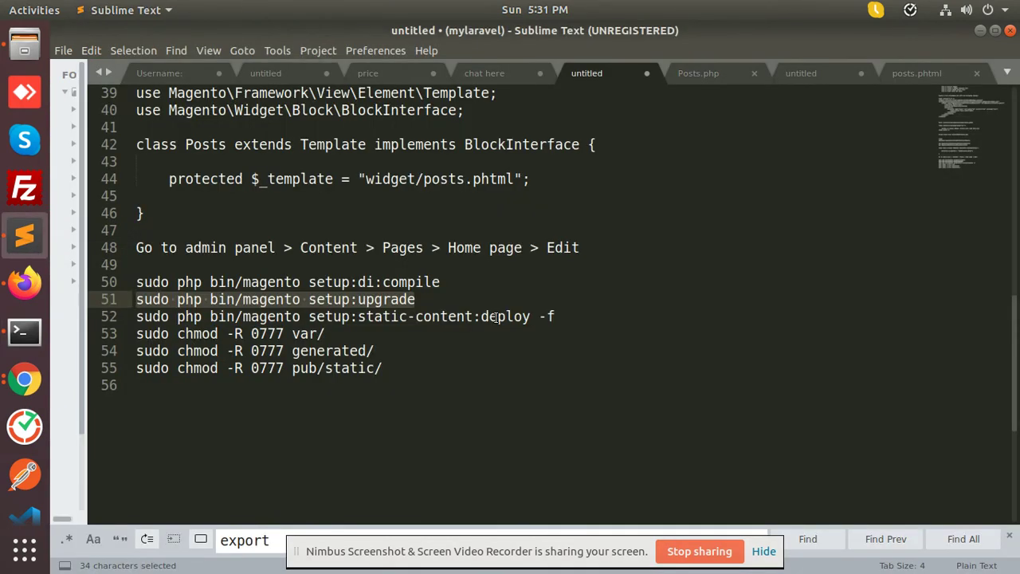
- Copy the setup:upgrade command from the notes and run "sudo php bin/magento setup:upgrade" in the terminal
{"action": "key", "text": "ctrl+c"}
{"action": "key", "text": "alt+Tab"}
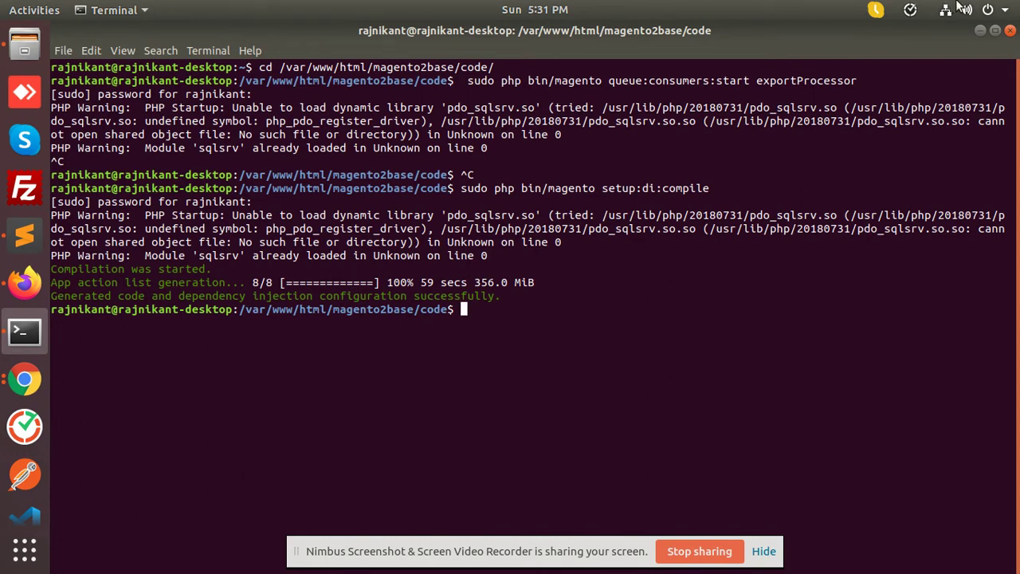
{"action": "right_click", "coordinate": [572, 282]}
{"action": "left_click", "coordinate": [601, 325]}
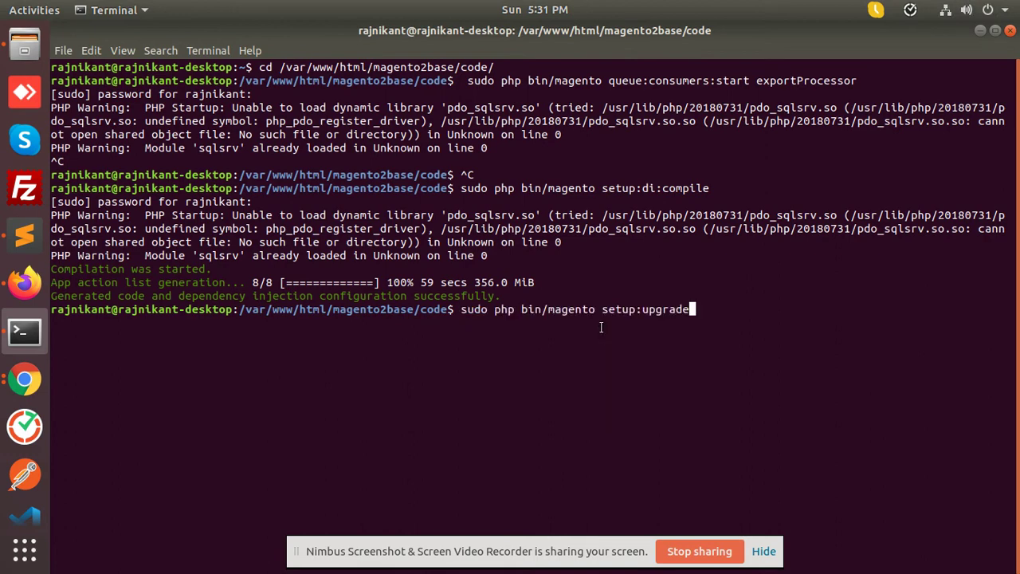
{"action": "key", "text": "Return"}
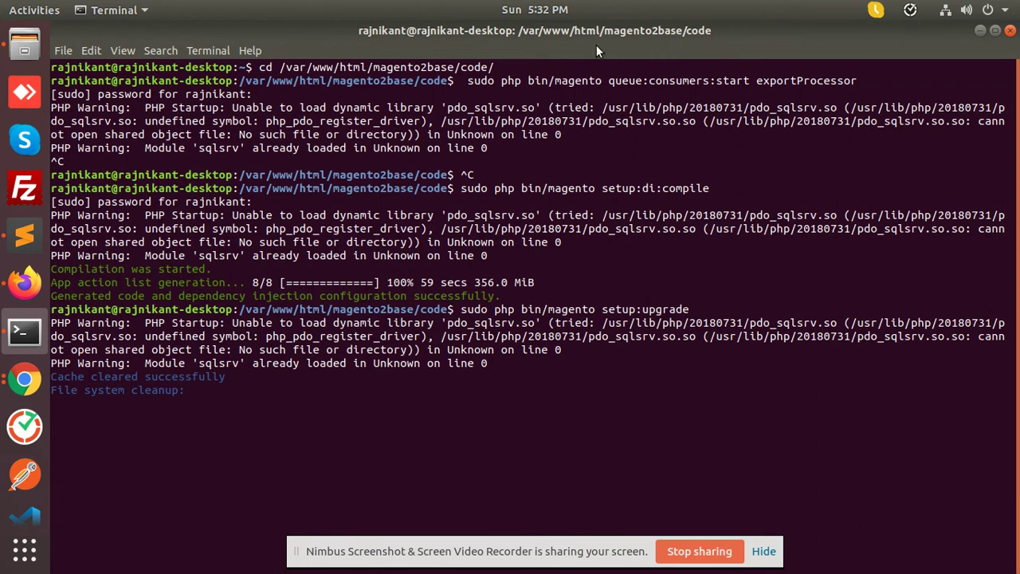
- Copy "sudo php bin/magento setup:static-content:deploy -f" from the Sublime Text notes and run it in the terminal
{"action": "left_click", "coordinate": [24, 235]}
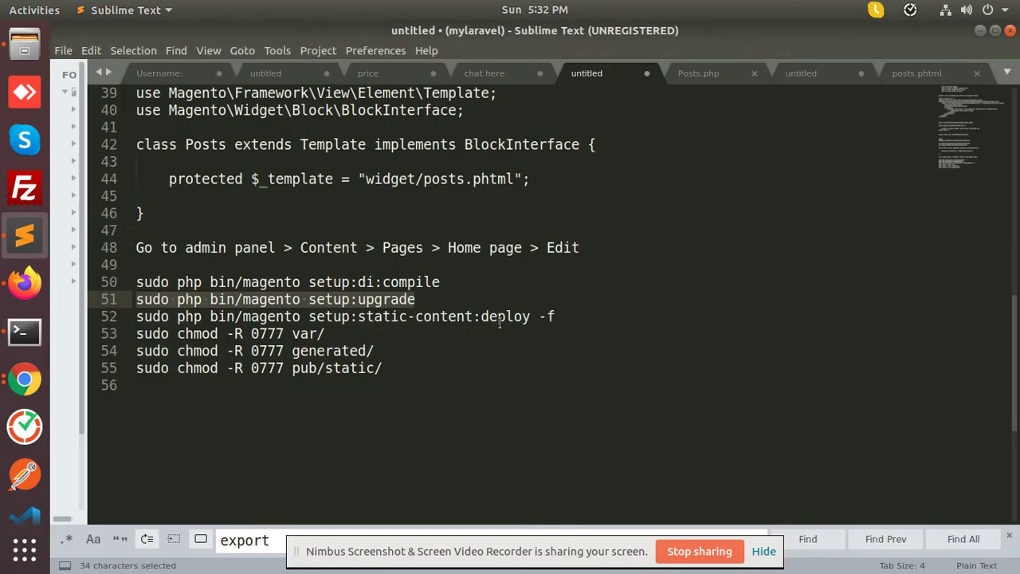
{"action": "left_click_drag", "start_coordinate": [554, 317], "coordinate": [135, 322]}
{"action": "key", "text": "ctrl+c"}
{"action": "key", "text": "alt+Tab"}
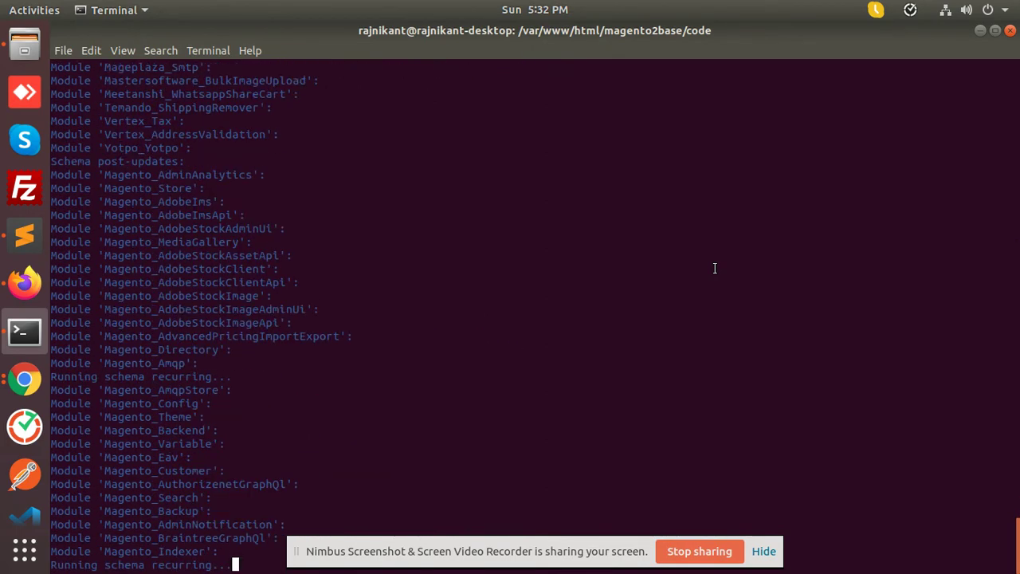
{"action": "right_click", "coordinate": [594, 234]}
{"action": "left_click", "coordinate": [647, 283]}
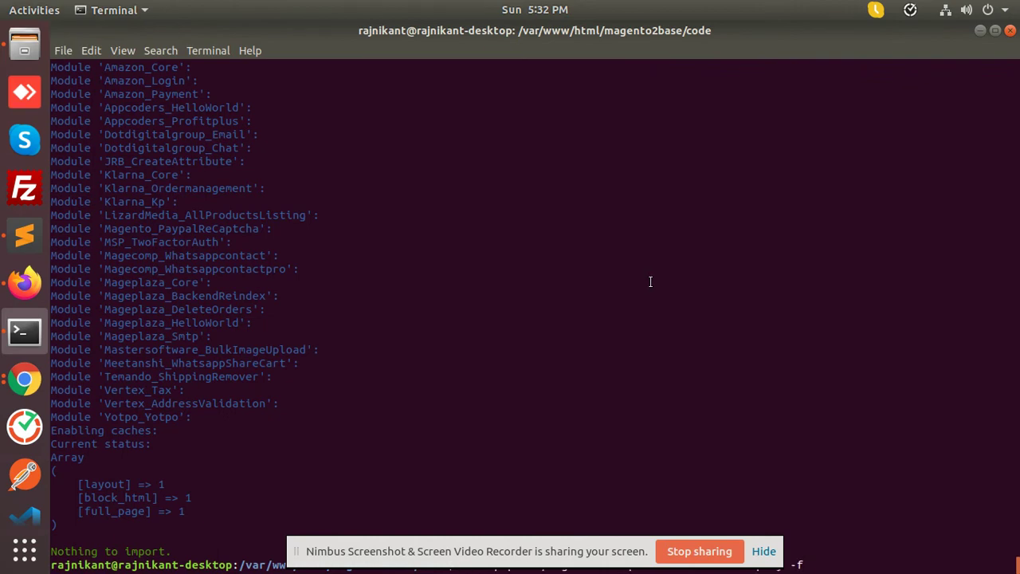
{"action": "key", "text": "Return"}
- Copy the three "sudo chmod -R 0777" commands for var/, generated/ and pub/static/ from the Sublime Text notes and run them in the terminal
{"action": "left_click", "coordinate": [23, 234]}
{"action": "left_click_drag", "start_coordinate": [483, 368], "coordinate": [113, 331]}
{"action": "key", "text": "ctrl+c"}
{"action": "key", "text": "alt+Tab"}
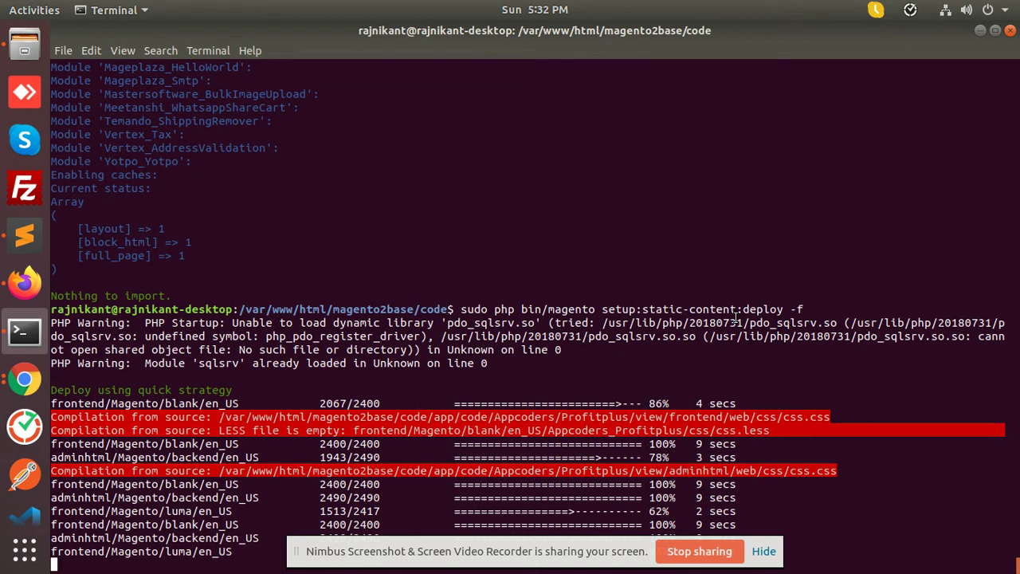
{"action": "right_click", "coordinate": [629, 278]}
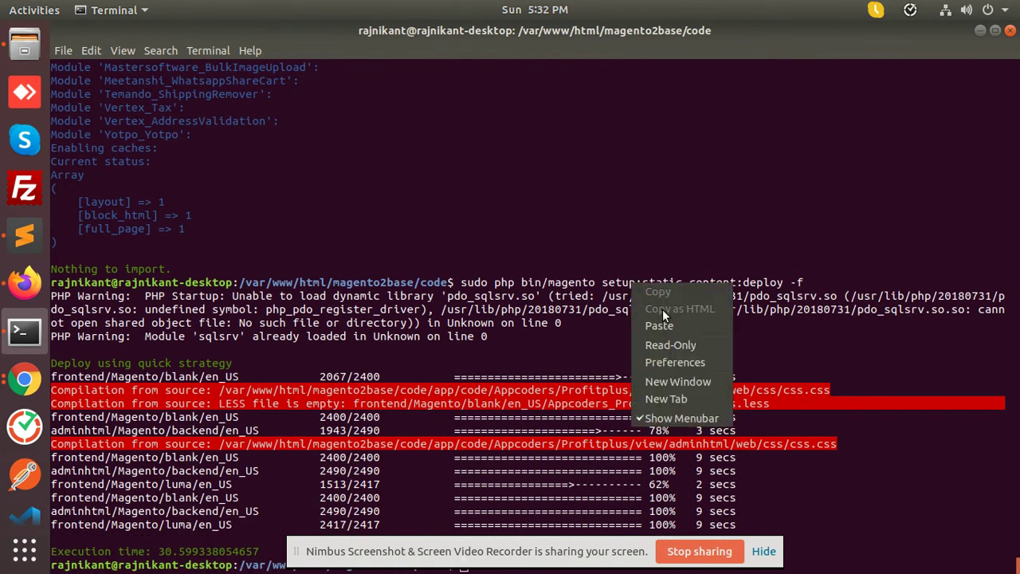
{"action": "left_click", "coordinate": [661, 323]}
{"action": "key", "text": "Return"}
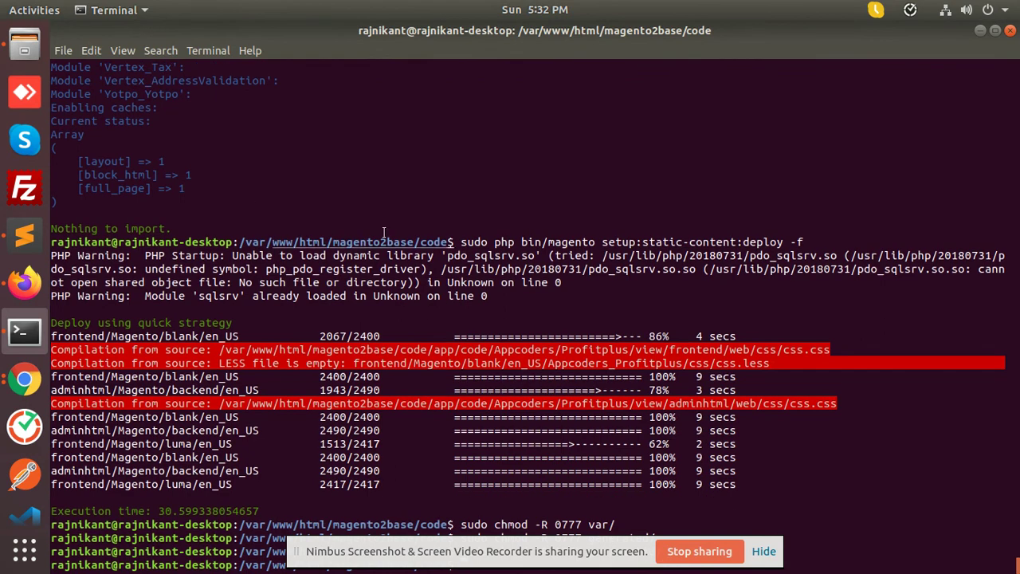
- Switch to Firefox, reload the test789.html product page, and look through the product details and options
{"action": "left_click", "coordinate": [24, 275]}
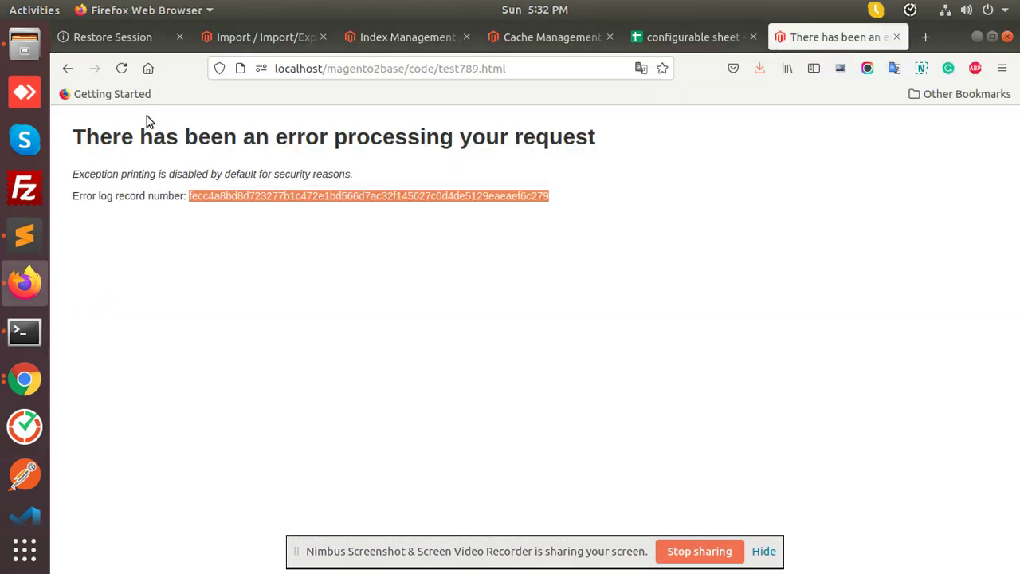
{"action": "left_click", "coordinate": [124, 69]}
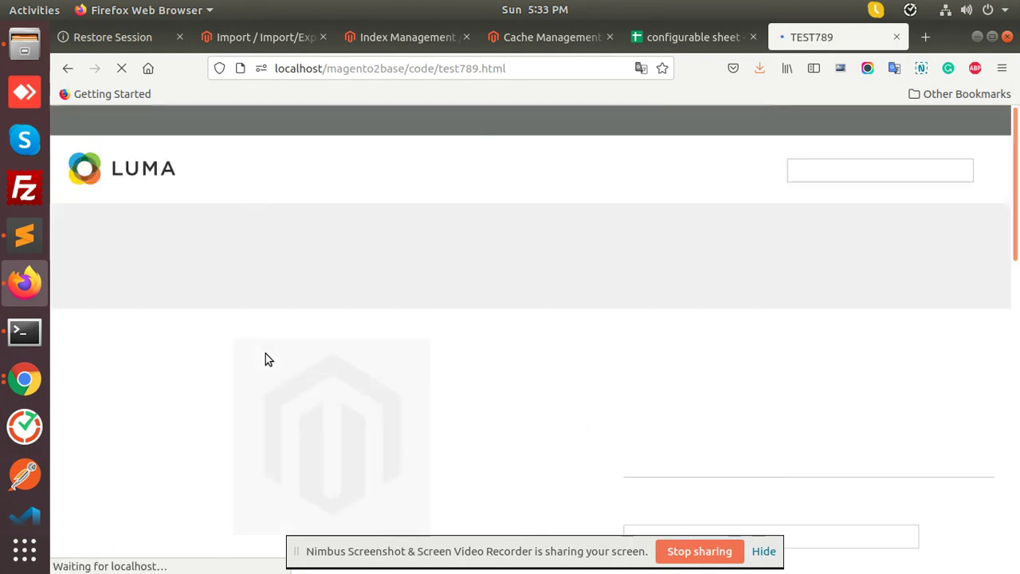
{"action": "scroll", "coordinate": [460, 297], "scroll_direction": "down", "scroll_amount": 2}
{"action": "scroll", "coordinate": [492, 317], "scroll_direction": "down", "scroll_amount": 4}
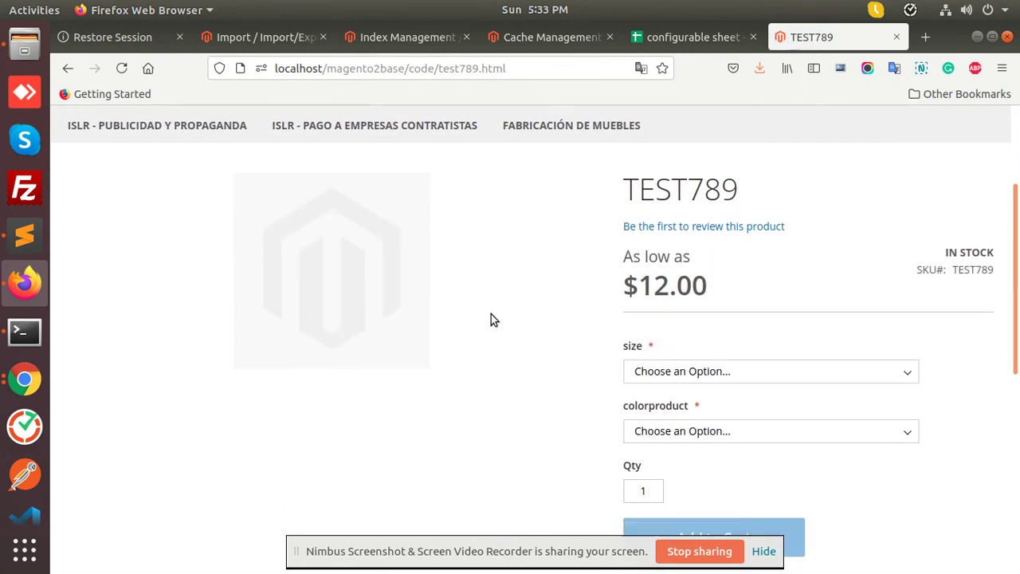
{"action": "scroll", "coordinate": [446, 357], "scroll_direction": "down", "scroll_amount": 2}
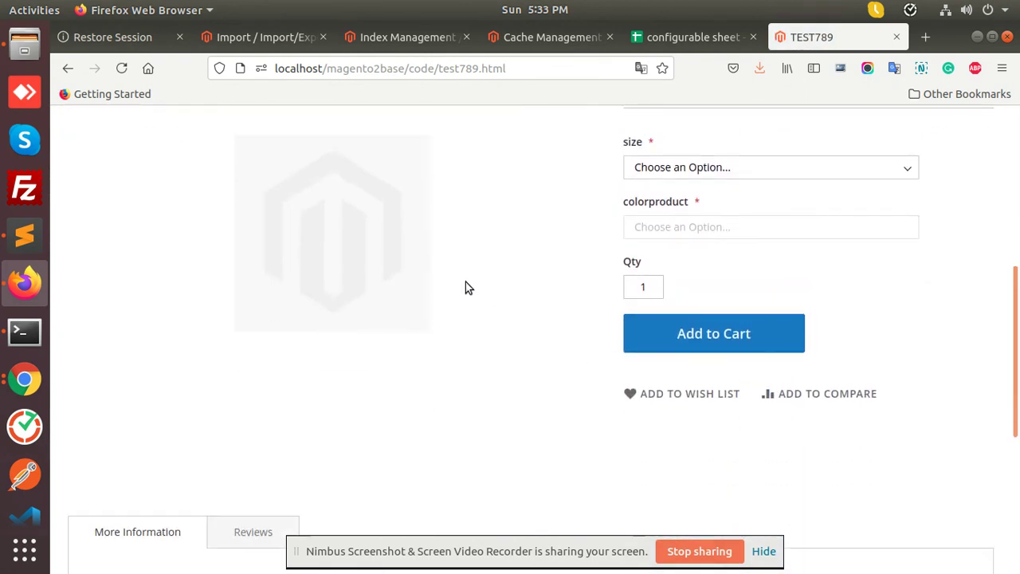
- Test the configurable options of TEST789 by choosing size M with colorproduct BLUE, and size XL with colorproduct RED
{"action": "scroll", "coordinate": [499, 322], "scroll_direction": "up", "scroll_amount": 2}
{"action": "left_click", "coordinate": [679, 217]}
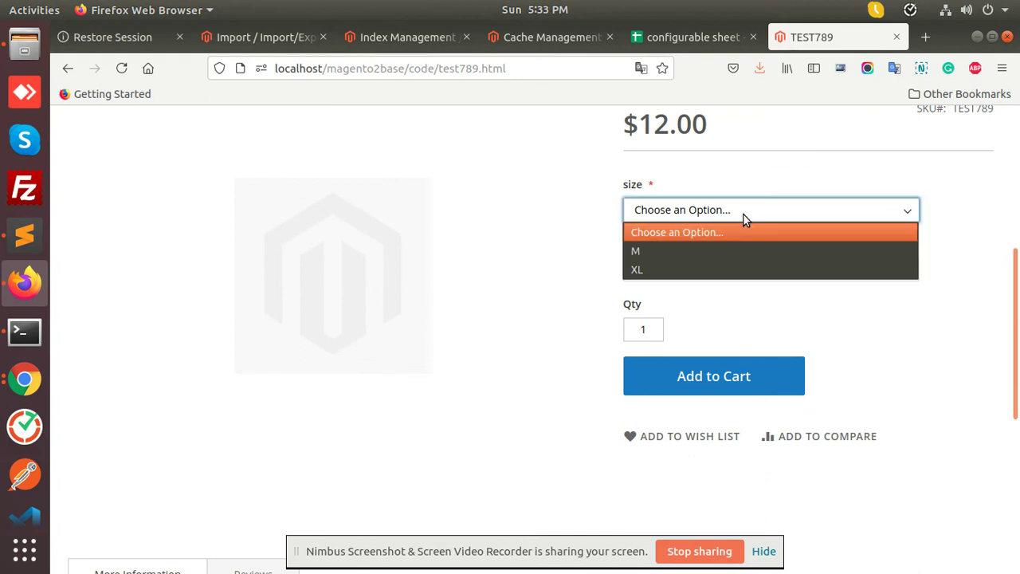
{"action": "left_click", "coordinate": [682, 271]}
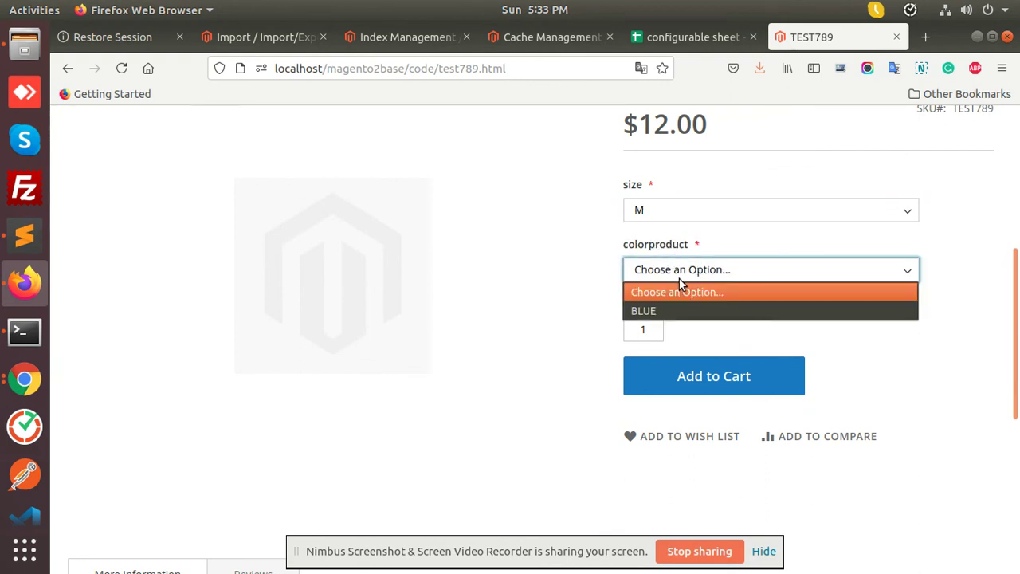
{"action": "left_click", "coordinate": [674, 308]}
{"action": "left_click", "coordinate": [696, 219]}
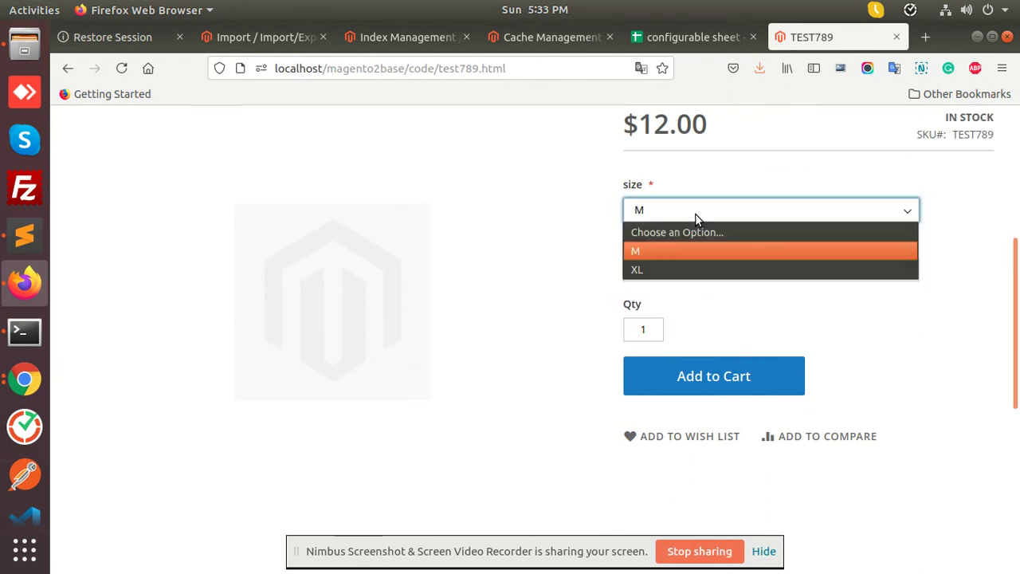
{"action": "left_click", "coordinate": [683, 268]}
{"action": "left_click", "coordinate": [690, 269]}
{"action": "left_click", "coordinate": [699, 311]}
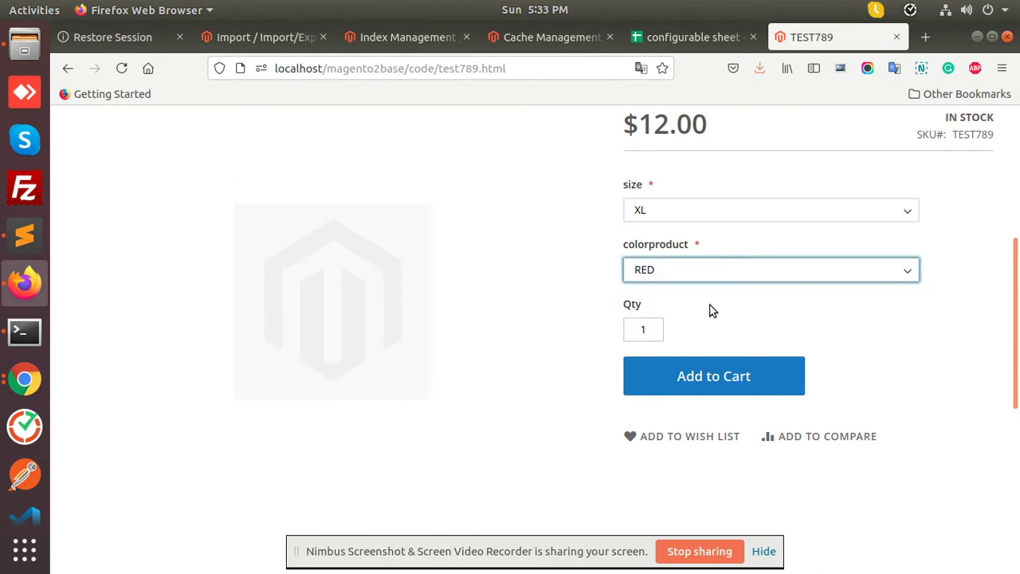
- Check the product name, price and SKU above the size and color options
{"action": "scroll", "coordinate": [717, 279], "scroll_direction": "up", "scroll_amount": 3}
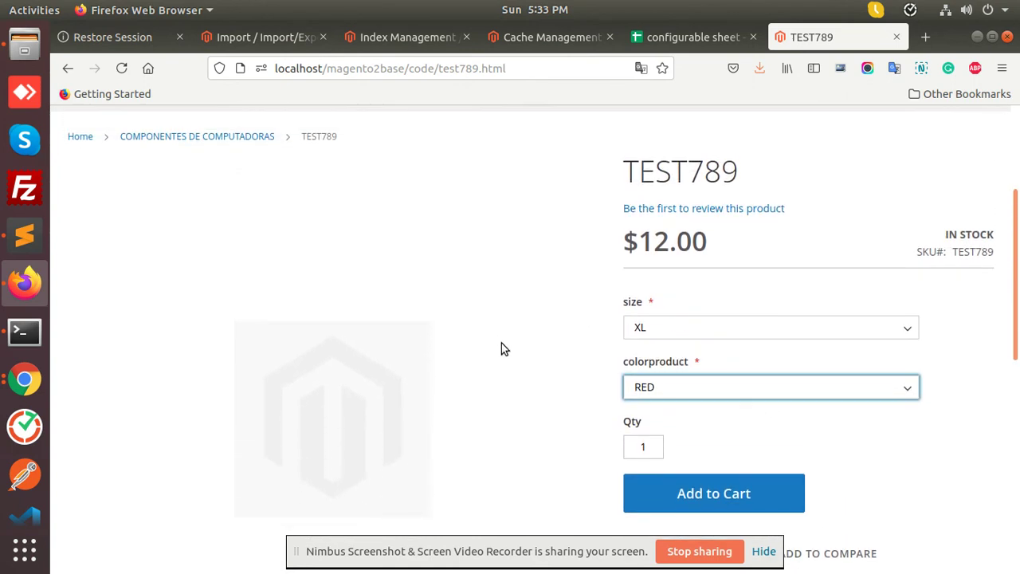
{"action": "double_click", "coordinate": [721, 184]}
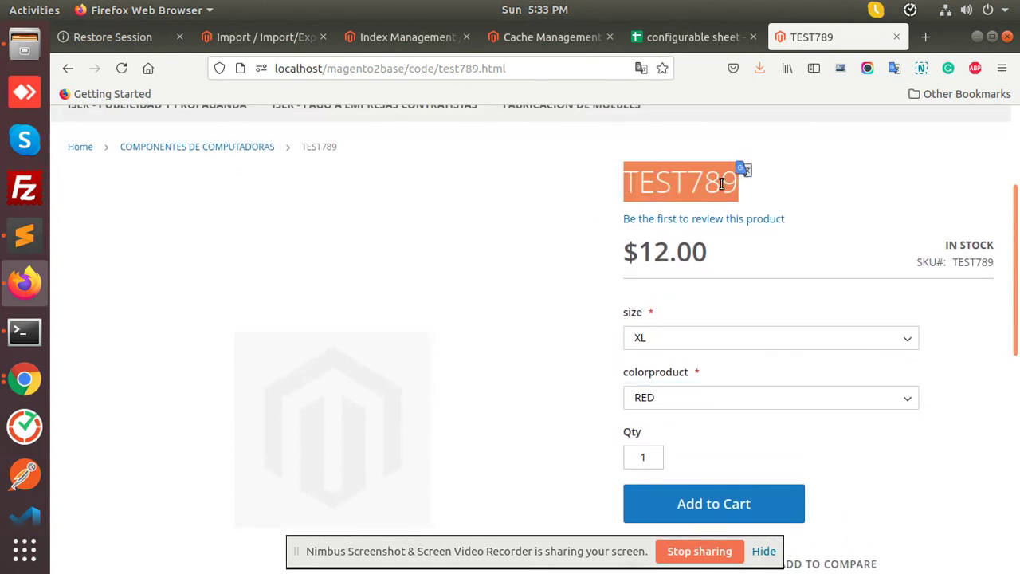
{"action": "left_click", "coordinate": [789, 192]}
{"action": "scroll", "coordinate": [768, 255], "scroll_direction": "down", "scroll_amount": 1}
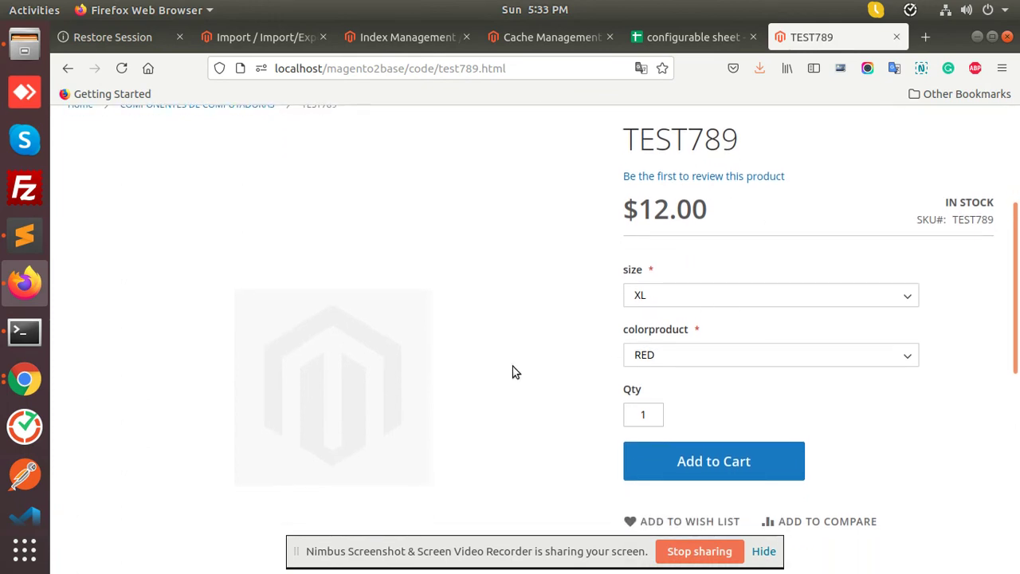